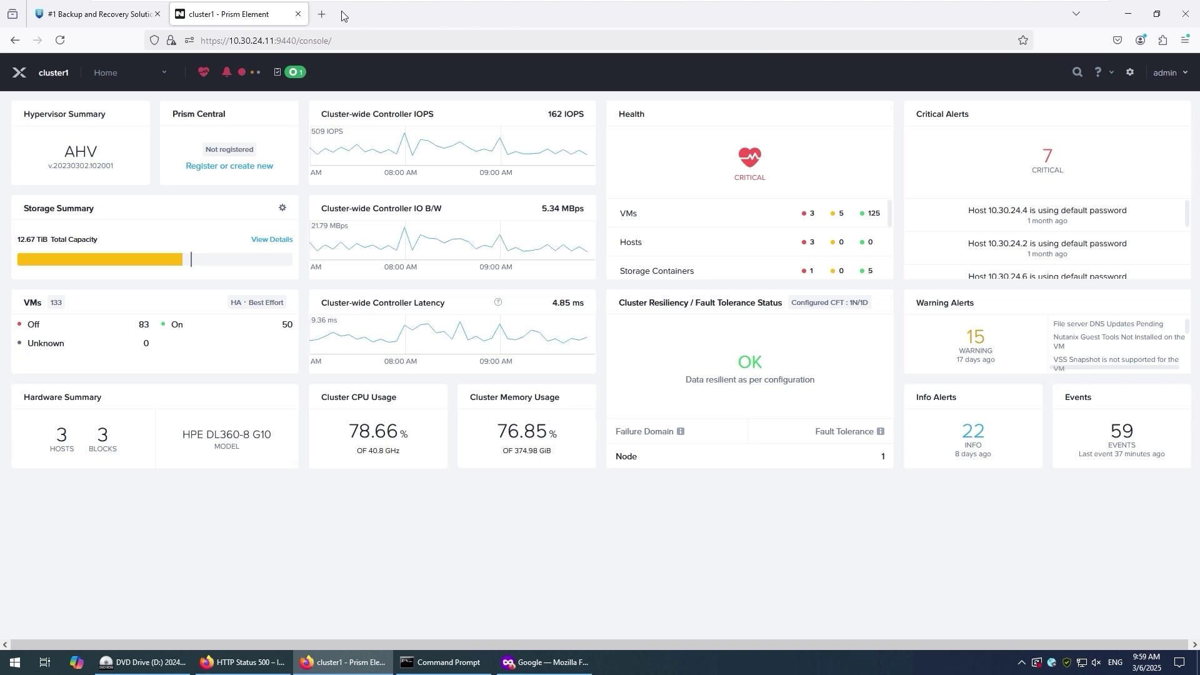
# - Open a new blank Firefox tab beside the cluster1 Prism Element dashboard
pyautogui.click(322, 14)
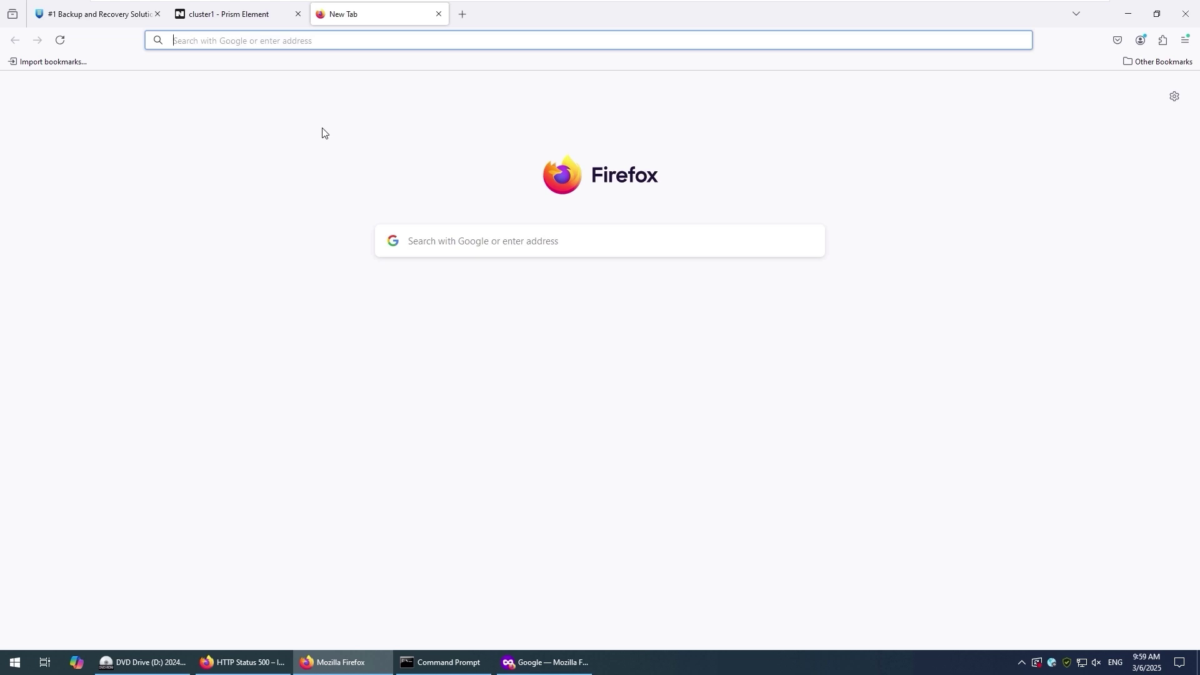
# - Visit the portal.nutanix.com Move downloads page, close its login tab, and bring back the DVD drive folder
pyautogui.write('portal')
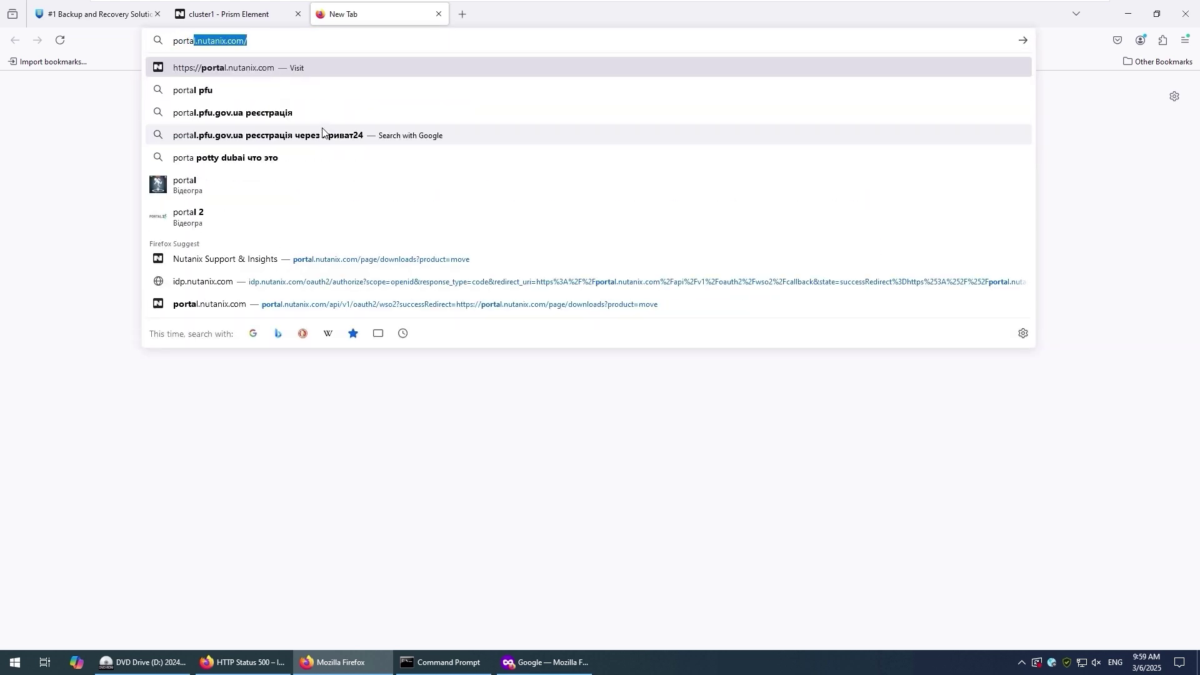
pyautogui.write('.nuta')
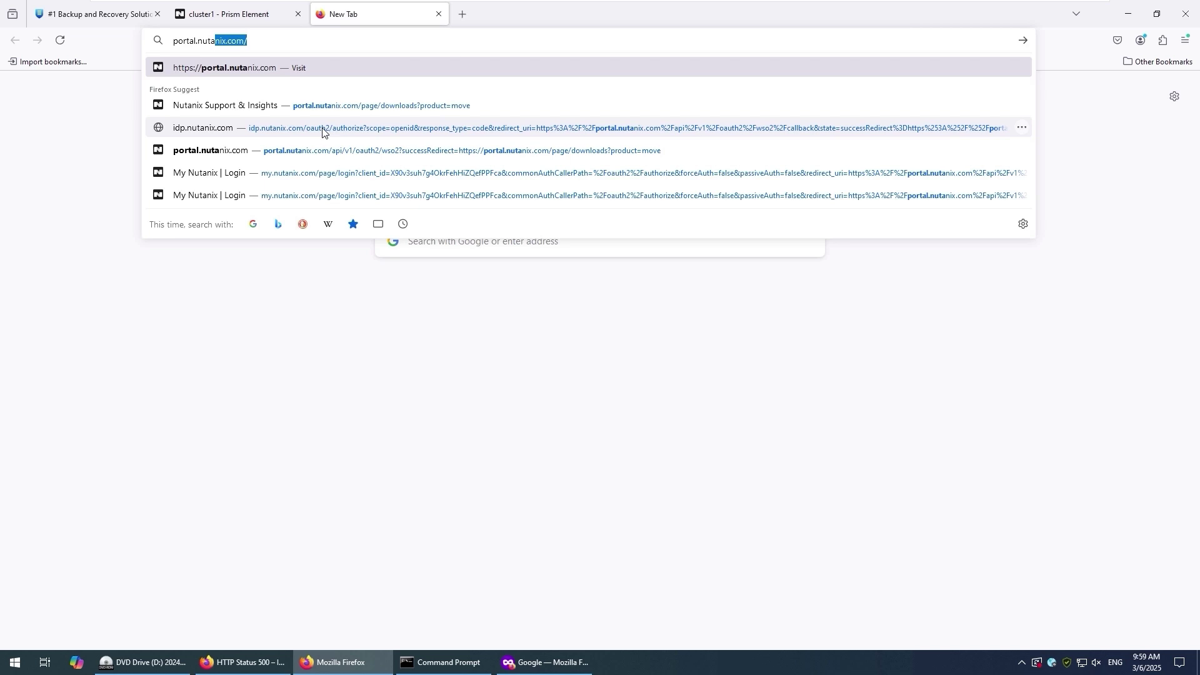
pyautogui.write('nix.com/pa')
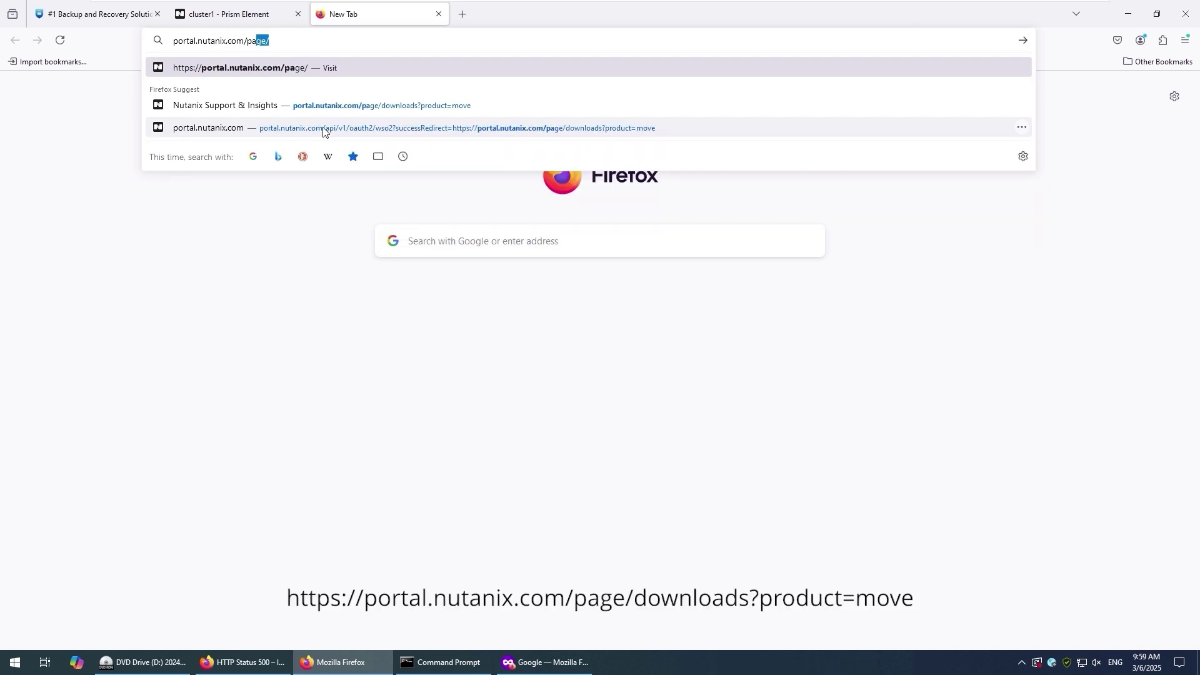
pyautogui.click(427, 114)
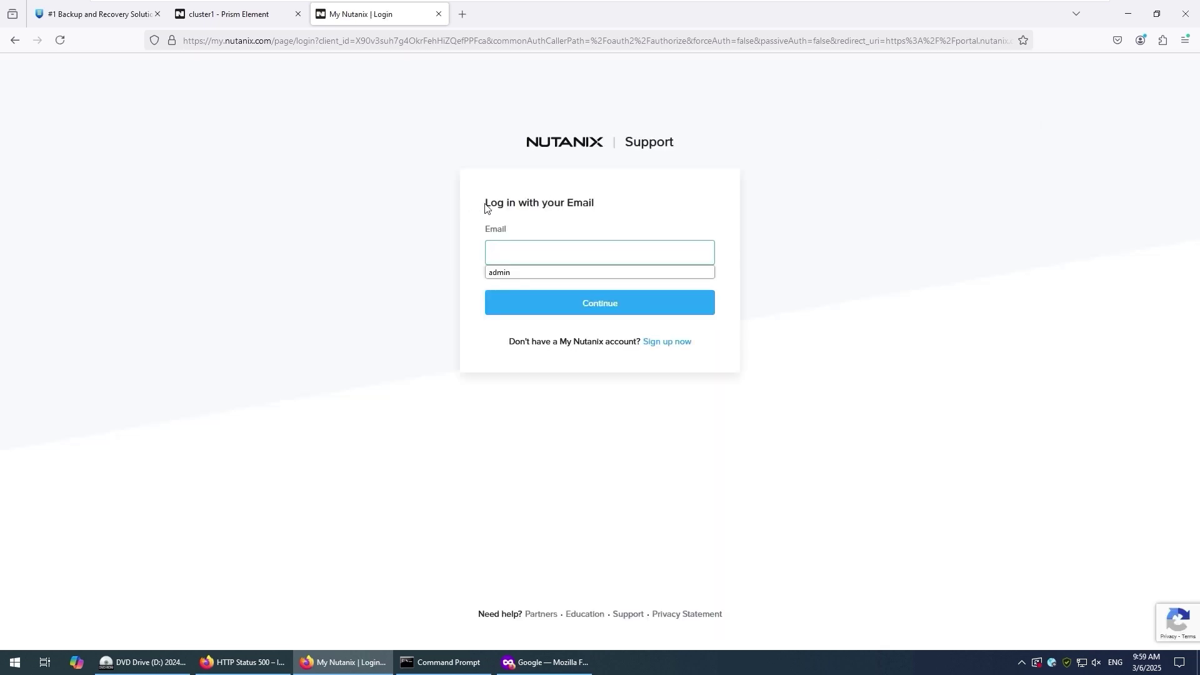
pyautogui.moveTo(485, 202); pyautogui.dragTo(642, 206)
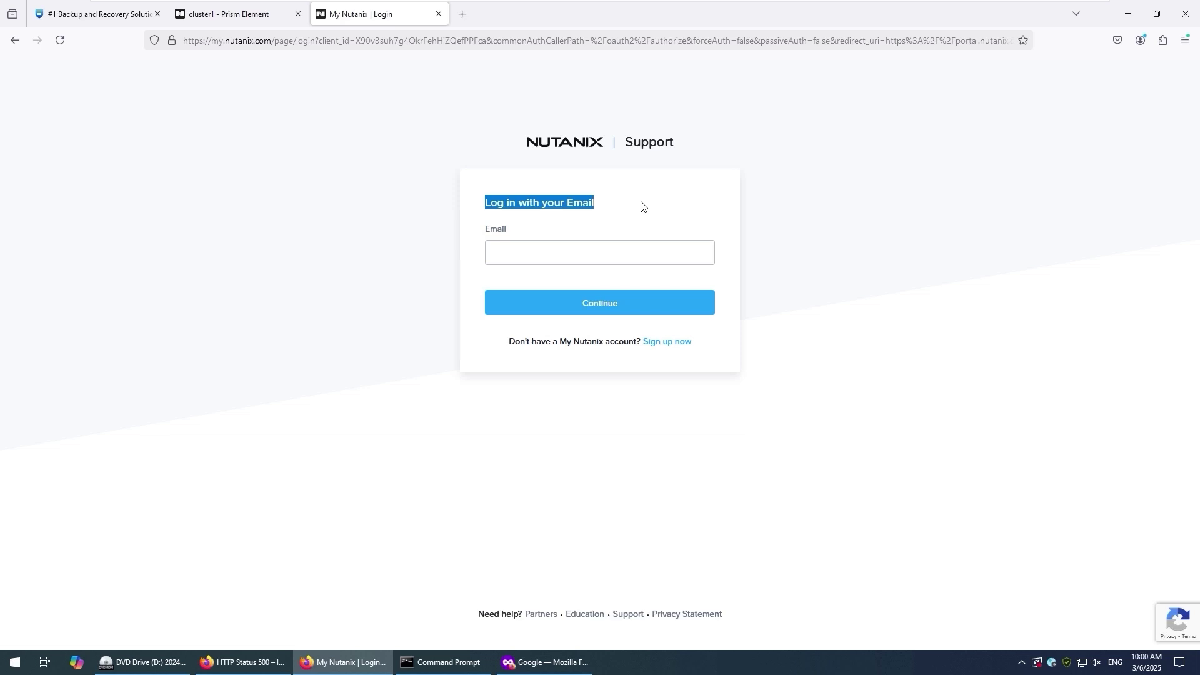
pyautogui.click(438, 14)
pyautogui.click(140, 663)
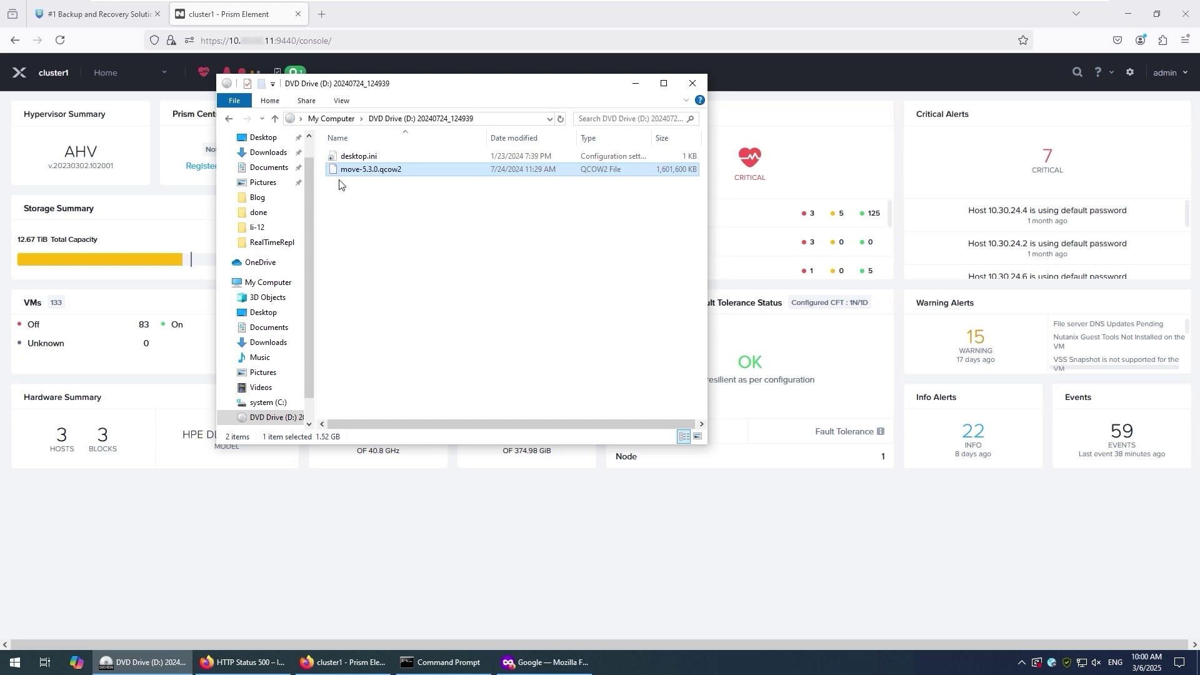
# - Bring the cluster1 Prism Element dashboard back in front of the DVD drive folder
pyautogui.click(503, 19)
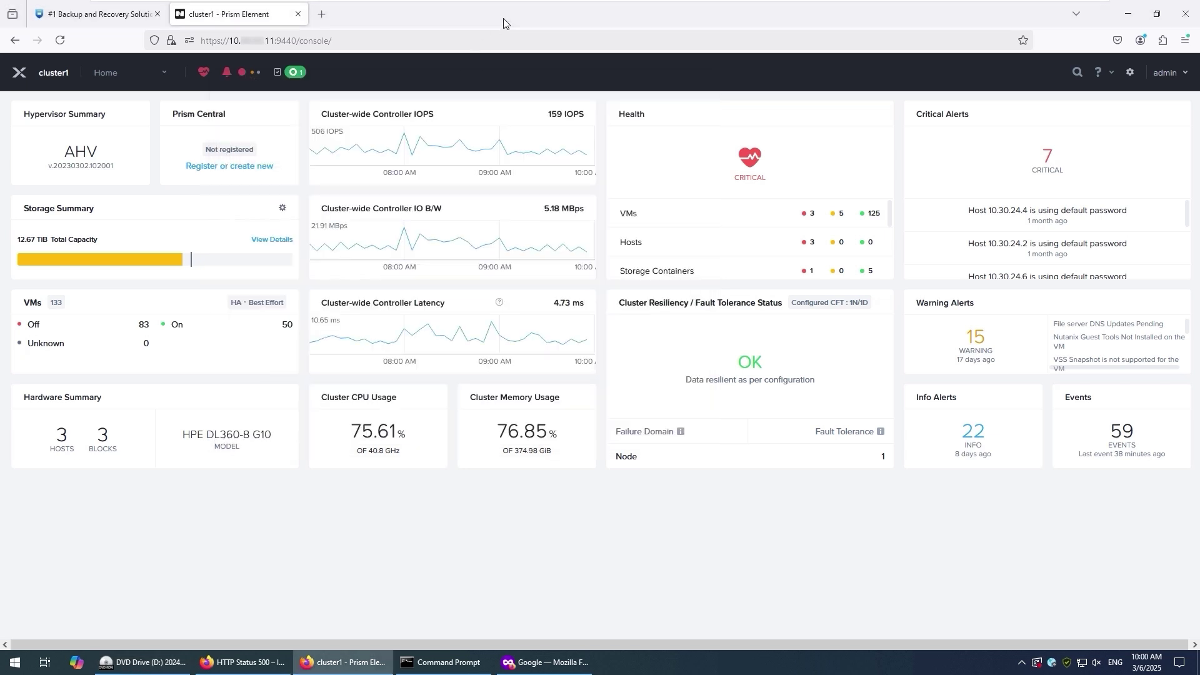
# - Start a new image named 'Nutanix Move 5-3-0' annotated 'VMware migration to Nutanix (blog)'
pyautogui.click(1132, 72)
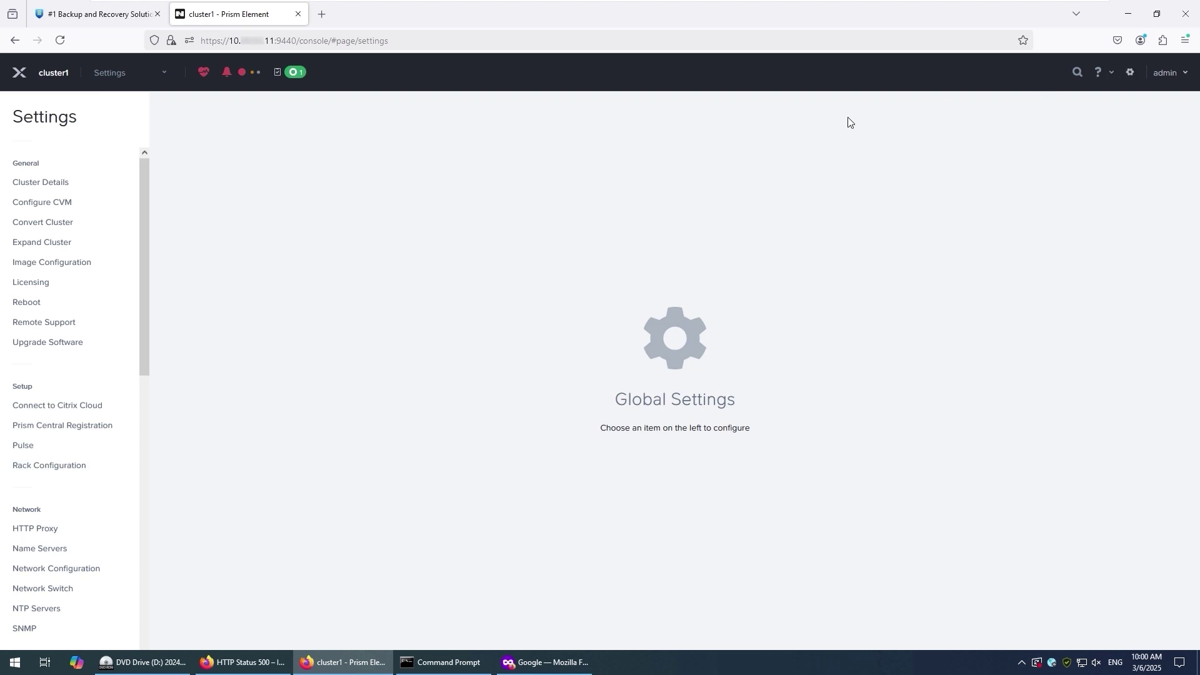
pyautogui.click(73, 265)
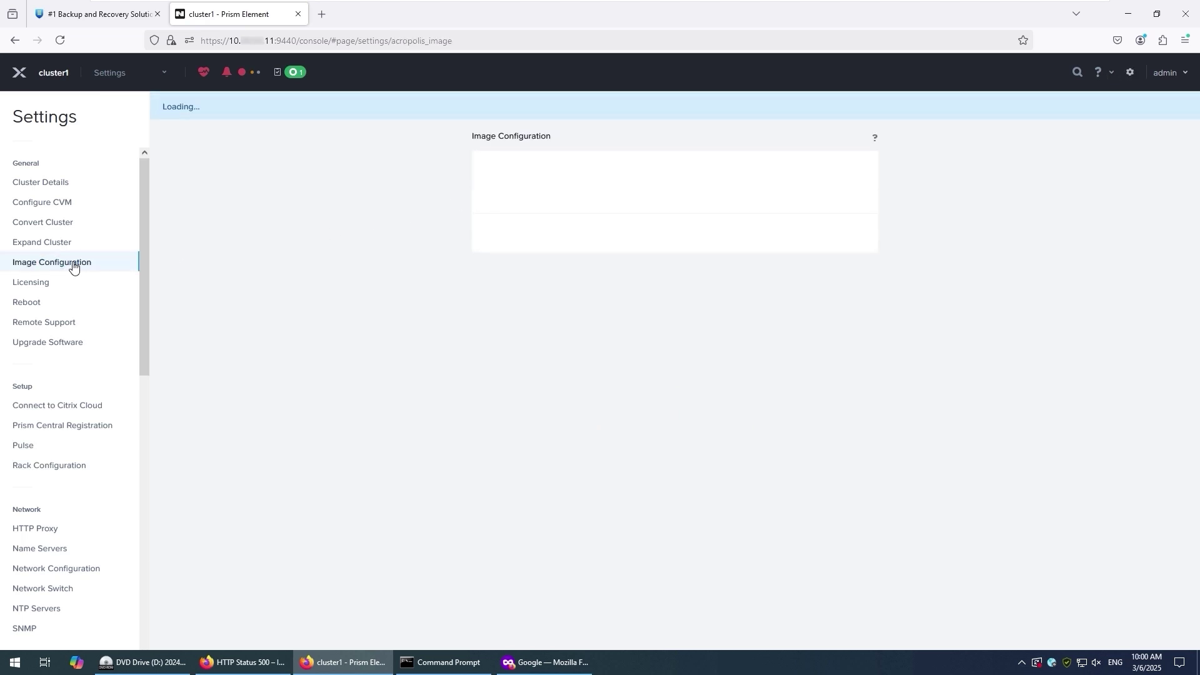
pyautogui.click(549, 168)
pyautogui.click(549, 158)
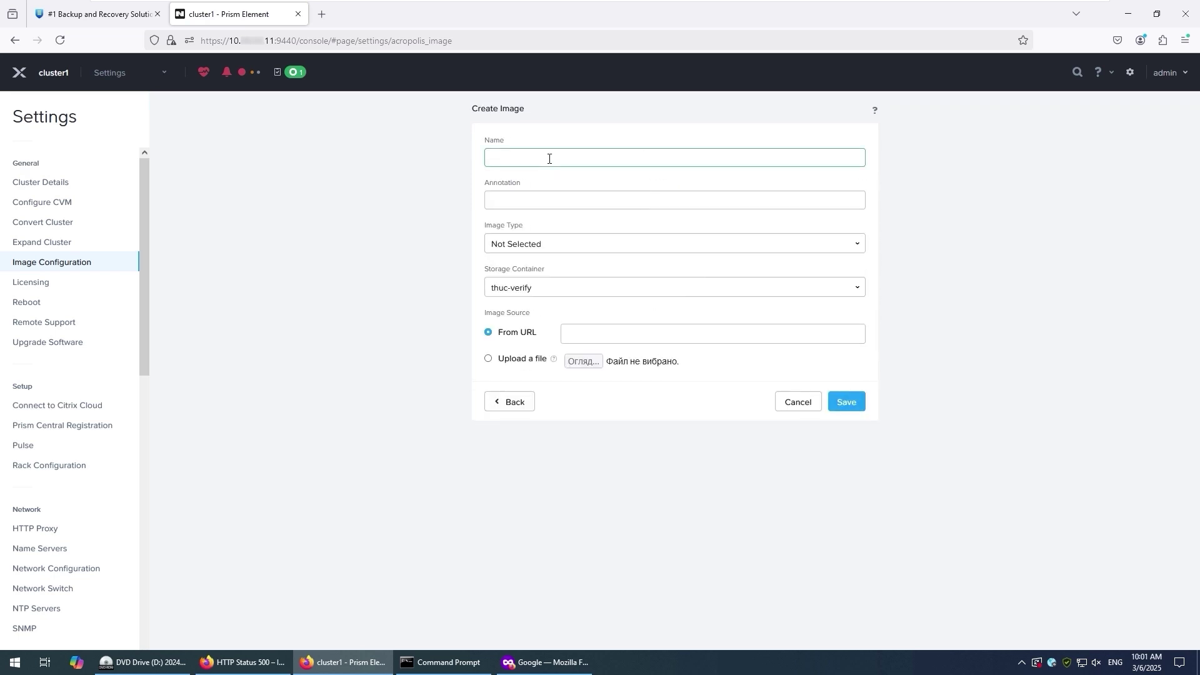
pyautogui.write('Nutanix Move 5-3-0')
pyautogui.press('Tab')
pyautogui.write('VMware')
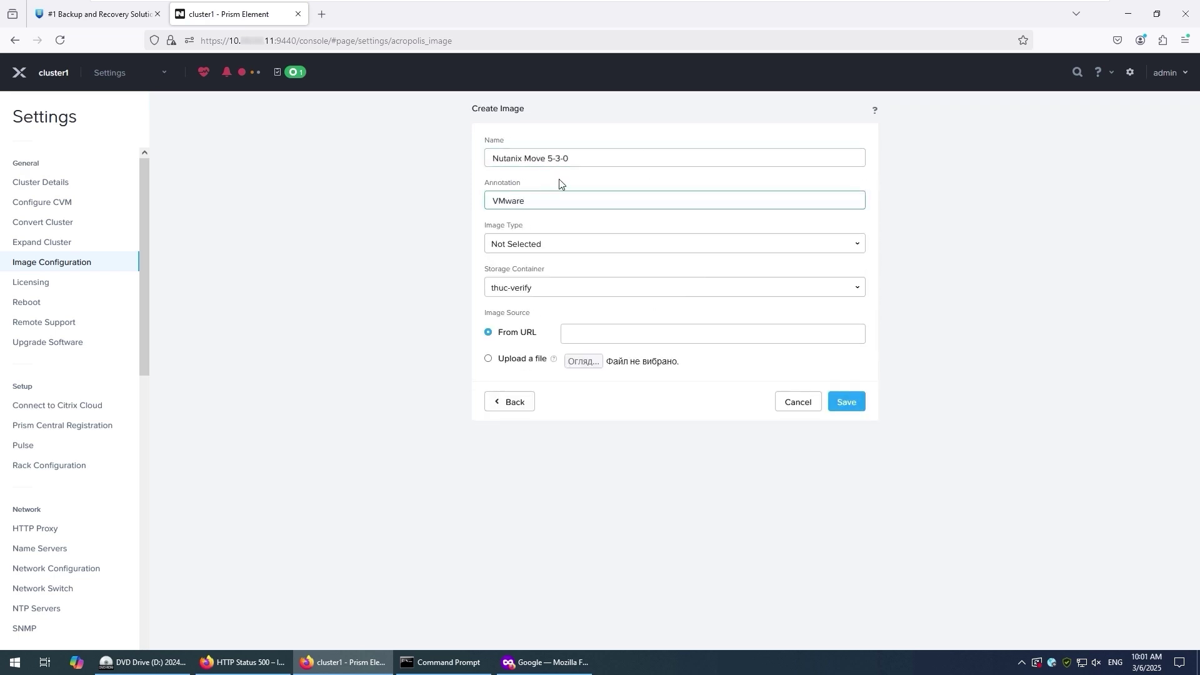
pyautogui.write(' migration to Nutanix (blog)')
# - Make it a DISK image in z-test uploaded from move-5.3.0.qcow2, save, and go to the VM table
pyautogui.click(557, 244)
pyautogui.click(549, 304)
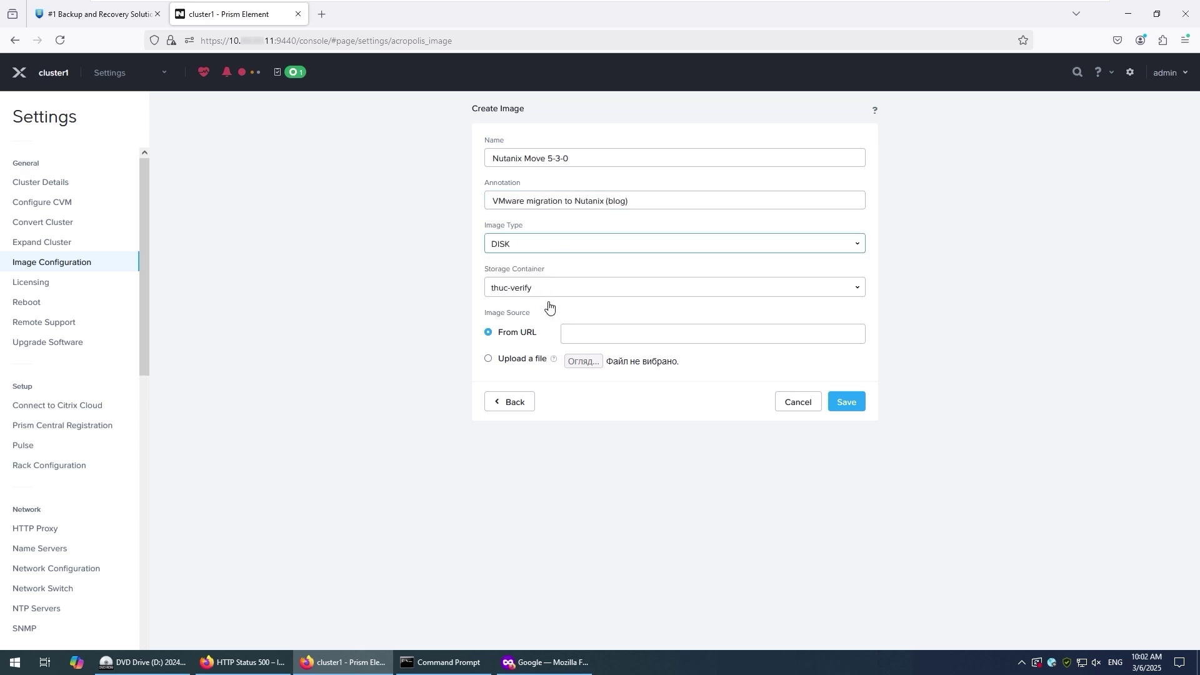
pyautogui.click(566, 291)
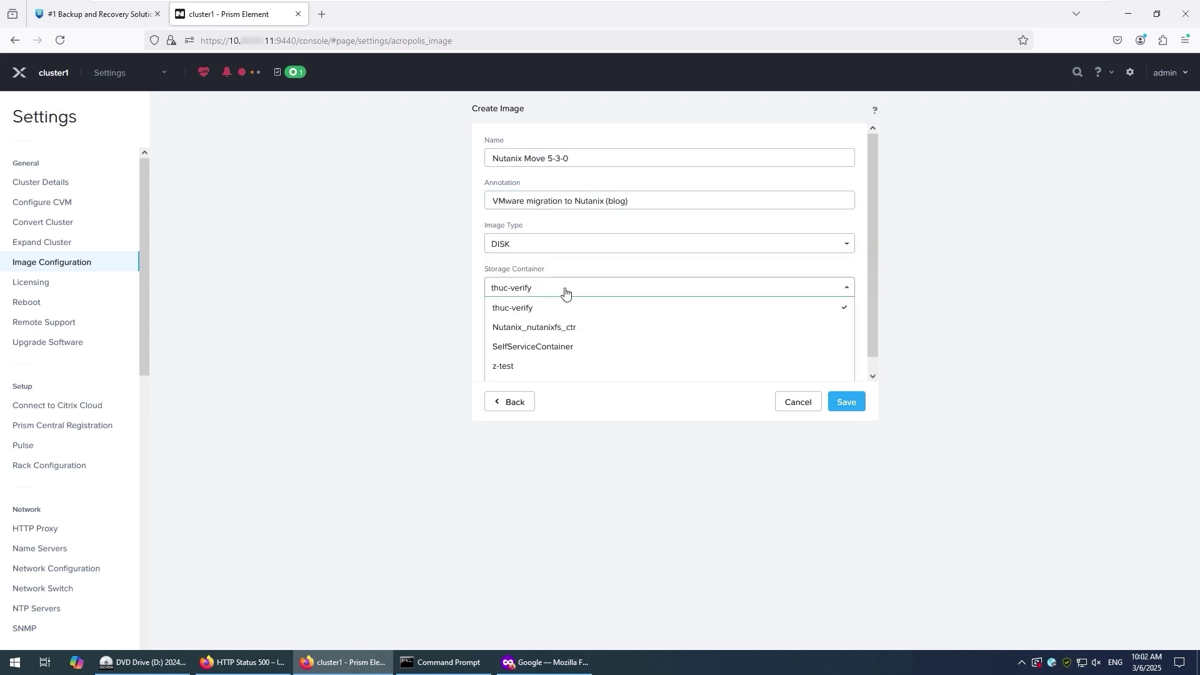
pyautogui.click(542, 366)
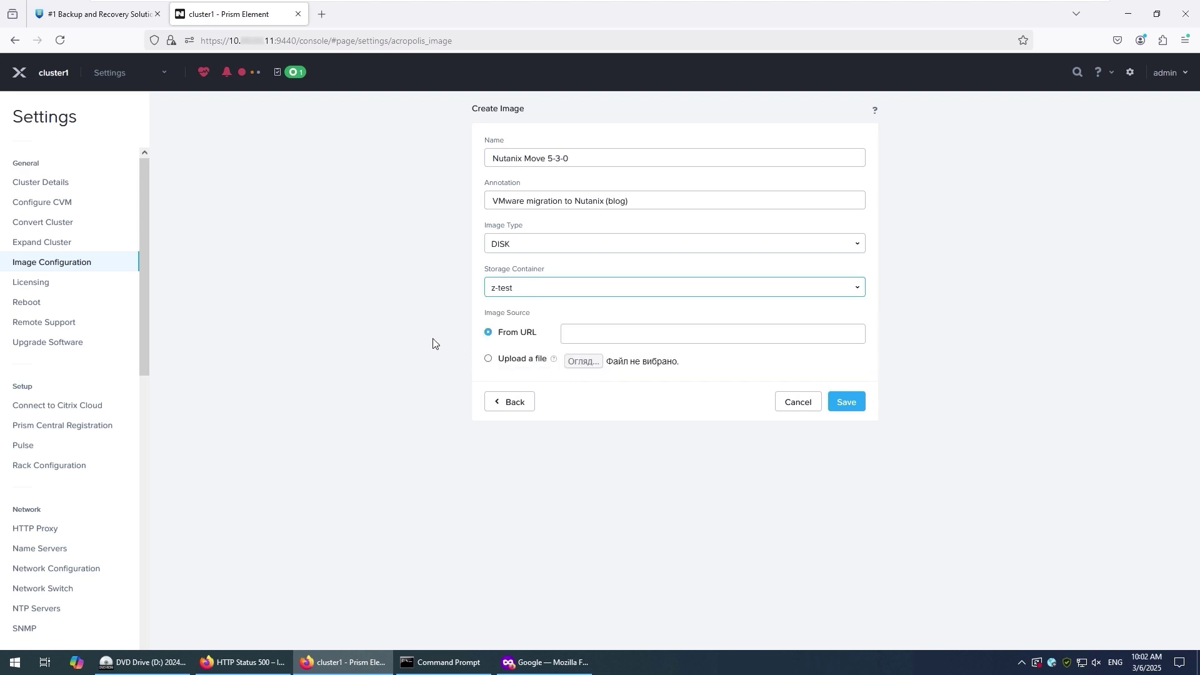
pyautogui.click(489, 359)
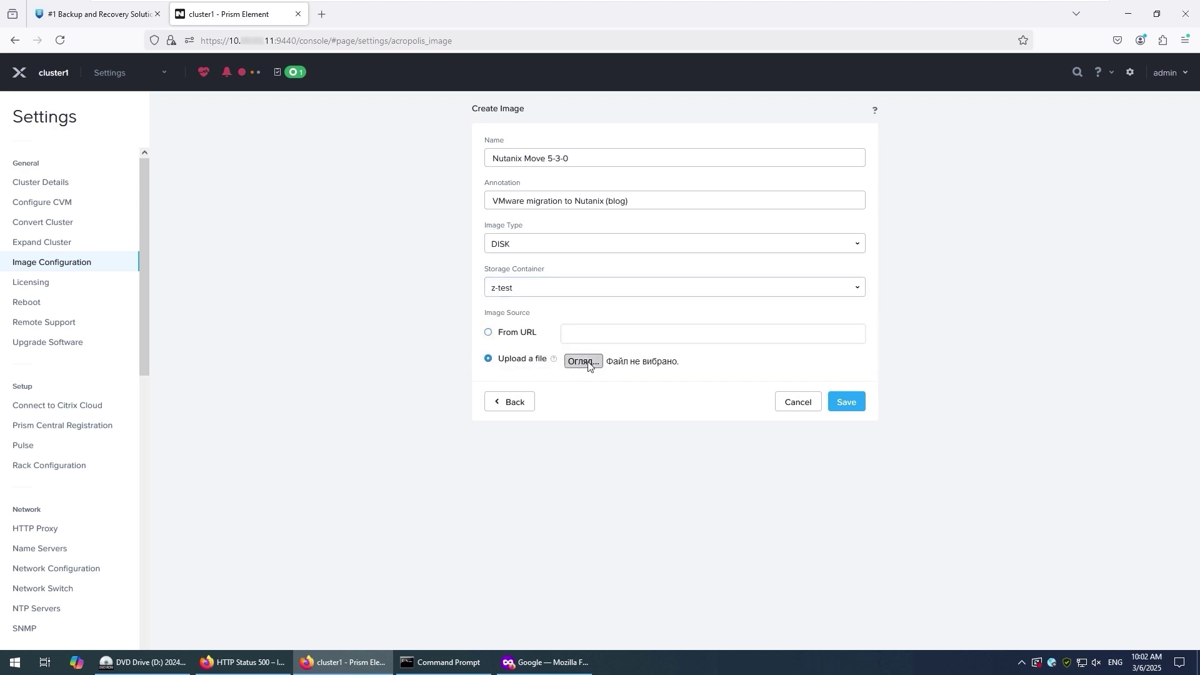
pyautogui.click(594, 366)
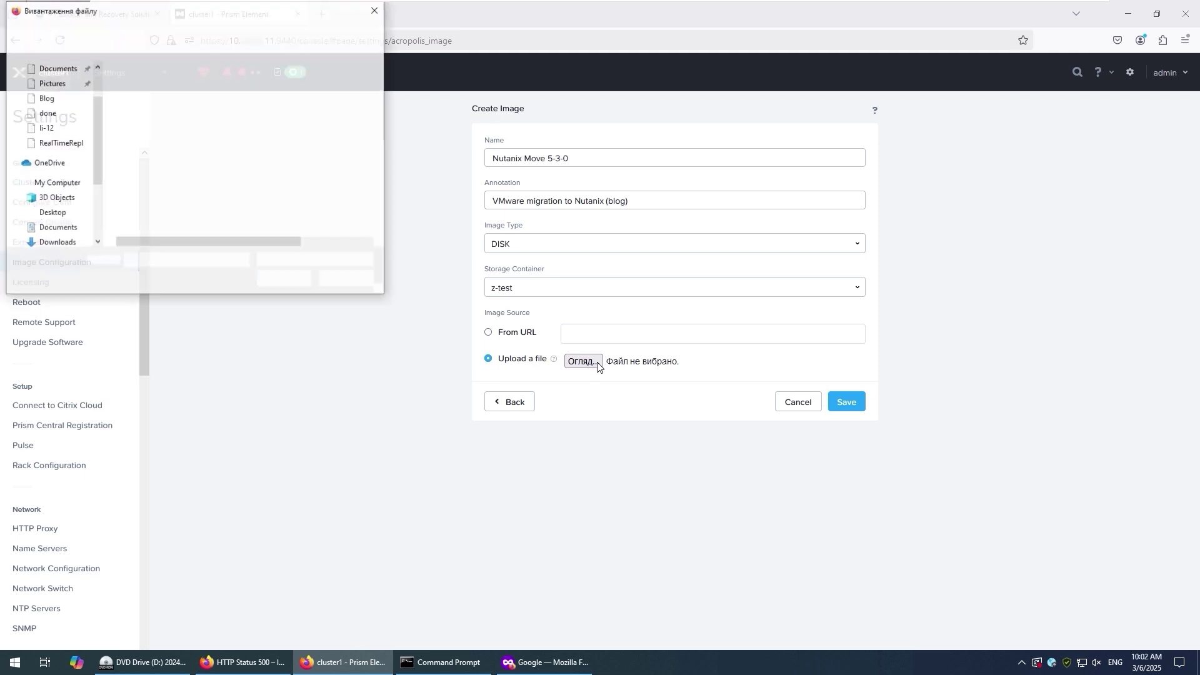
pyautogui.click(164, 104)
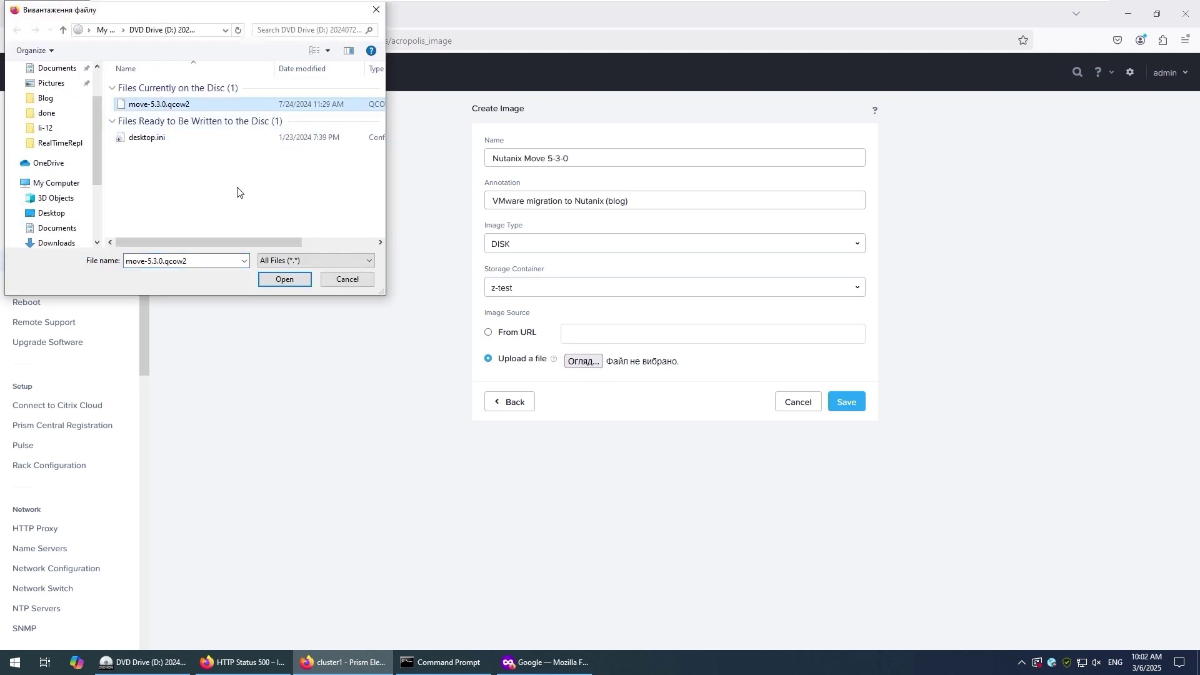
pyautogui.click(268, 280)
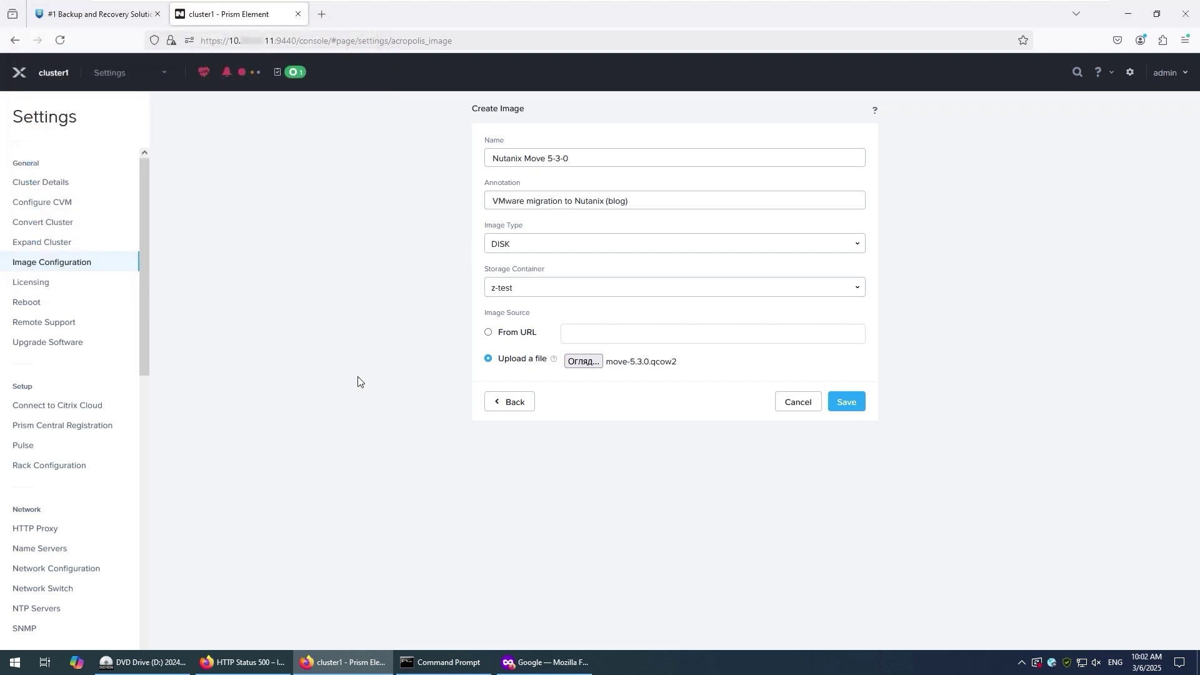
pyautogui.click(858, 406)
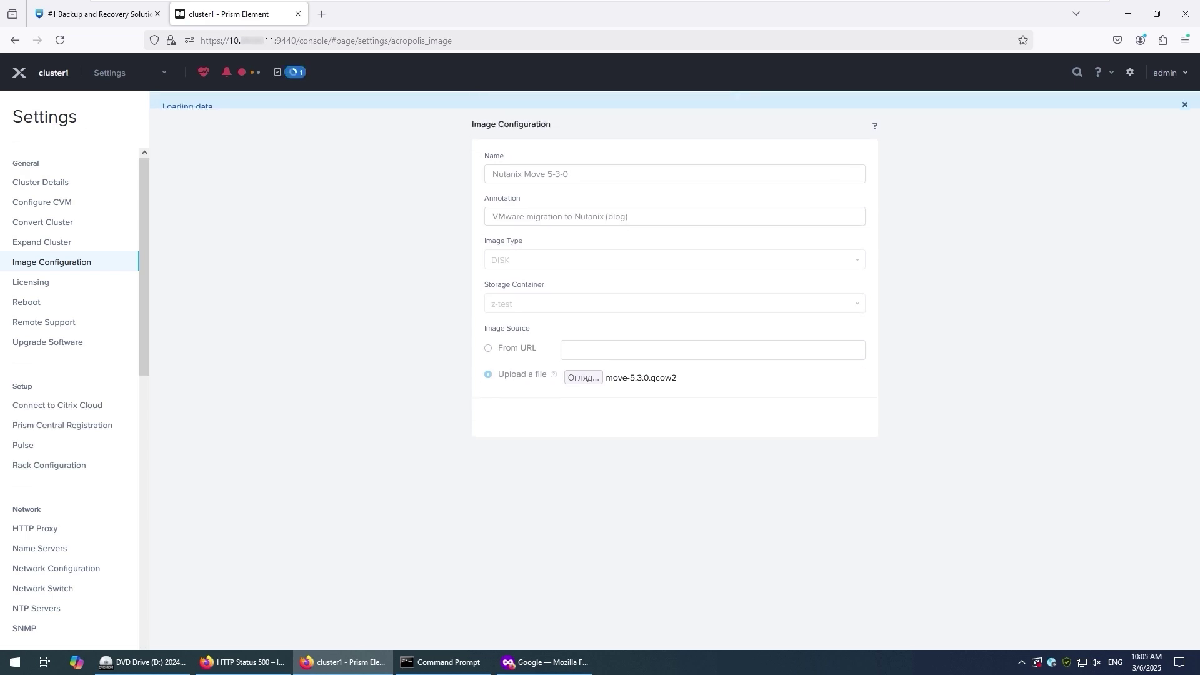
pyautogui.click(155, 75)
pyautogui.click(120, 143)
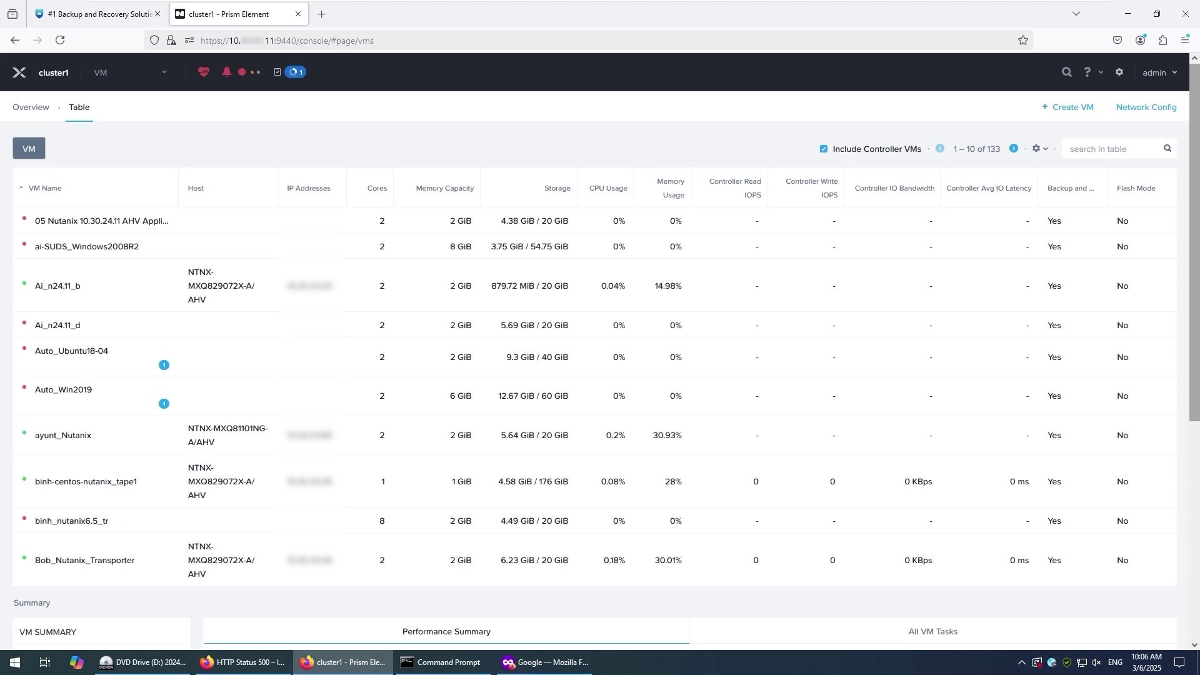
# - Start a VM named 'Nutanix Move', described 'VMware to Nutanix migration (blog)', in the Europe/Prague timezone
pyautogui.click(1082, 107)
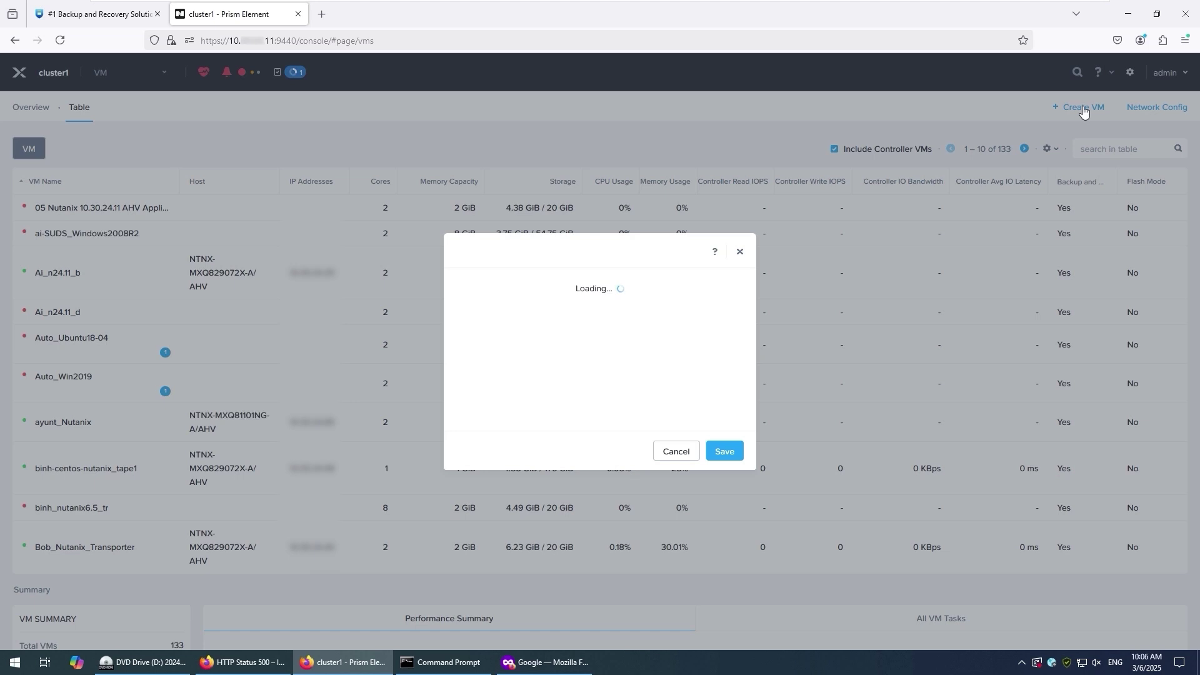
pyautogui.click(583, 255)
pyautogui.write('Nut')
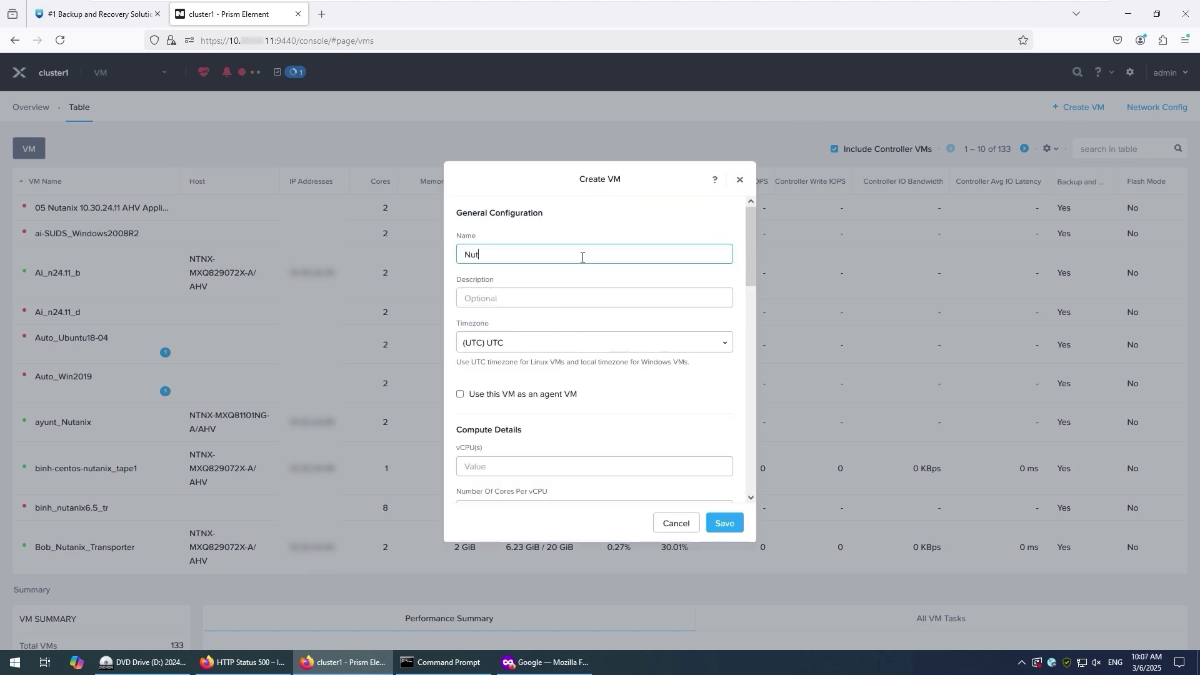
pyautogui.write('anix Move')
pyautogui.press('Tab')
pyautogui.write('VMware to Nutanix ')
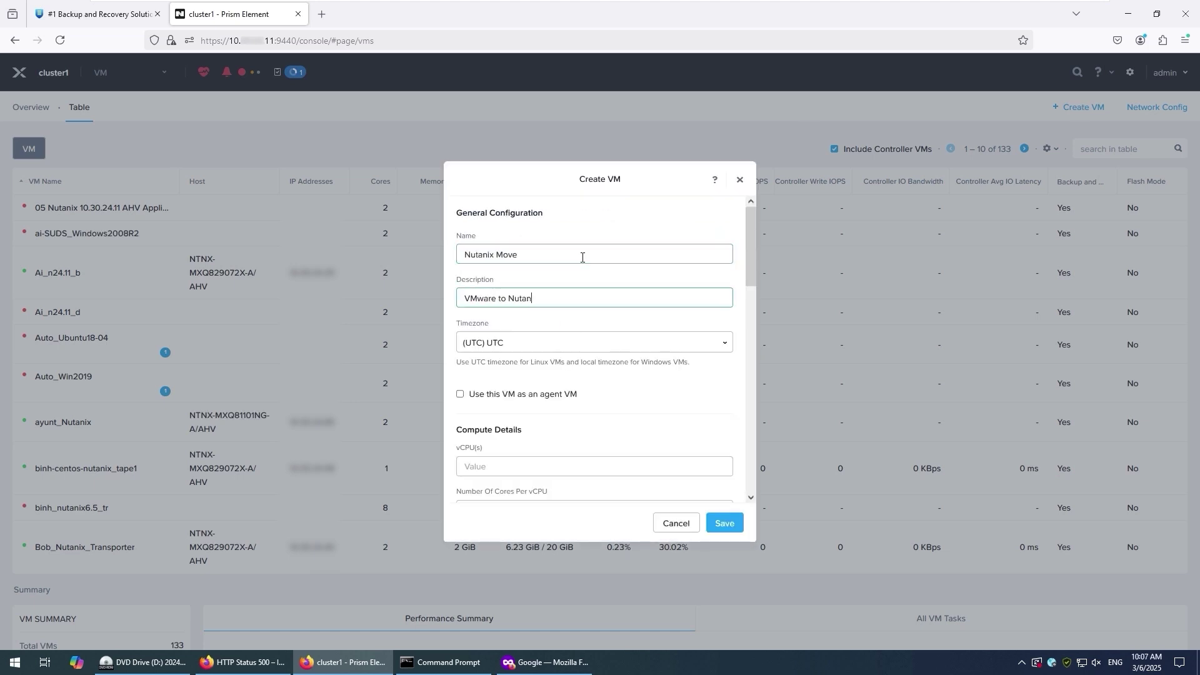
pyautogui.write('migration (blog)')
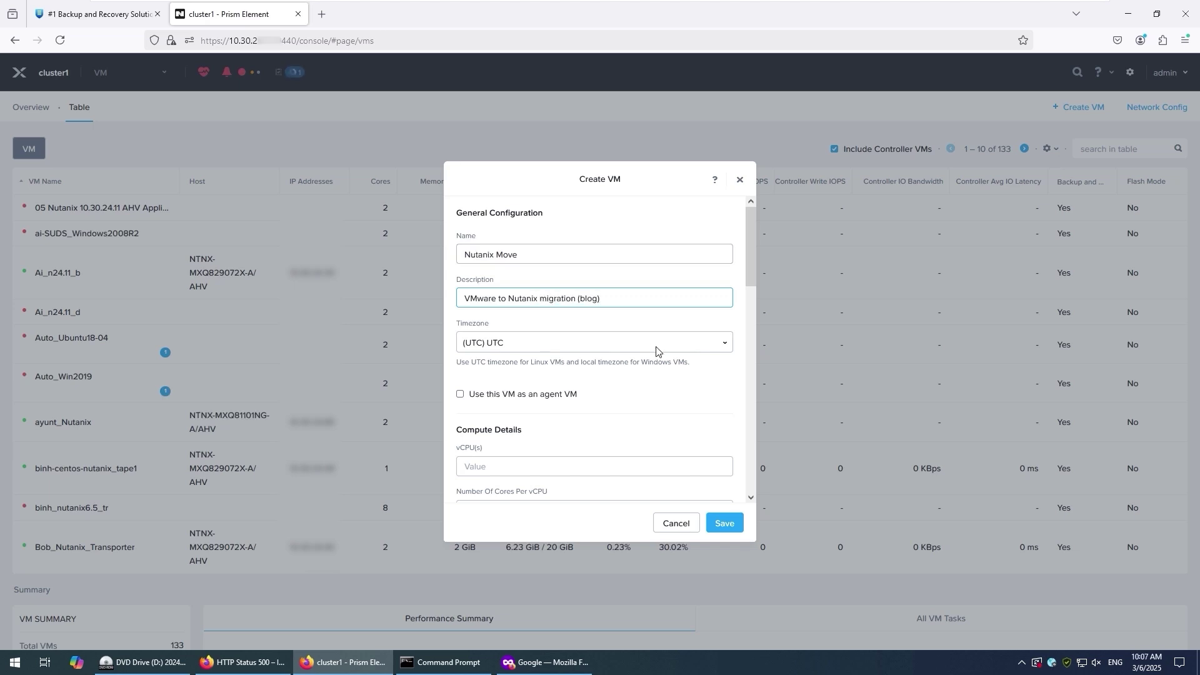
pyautogui.click(578, 342)
pyautogui.write('Europe')
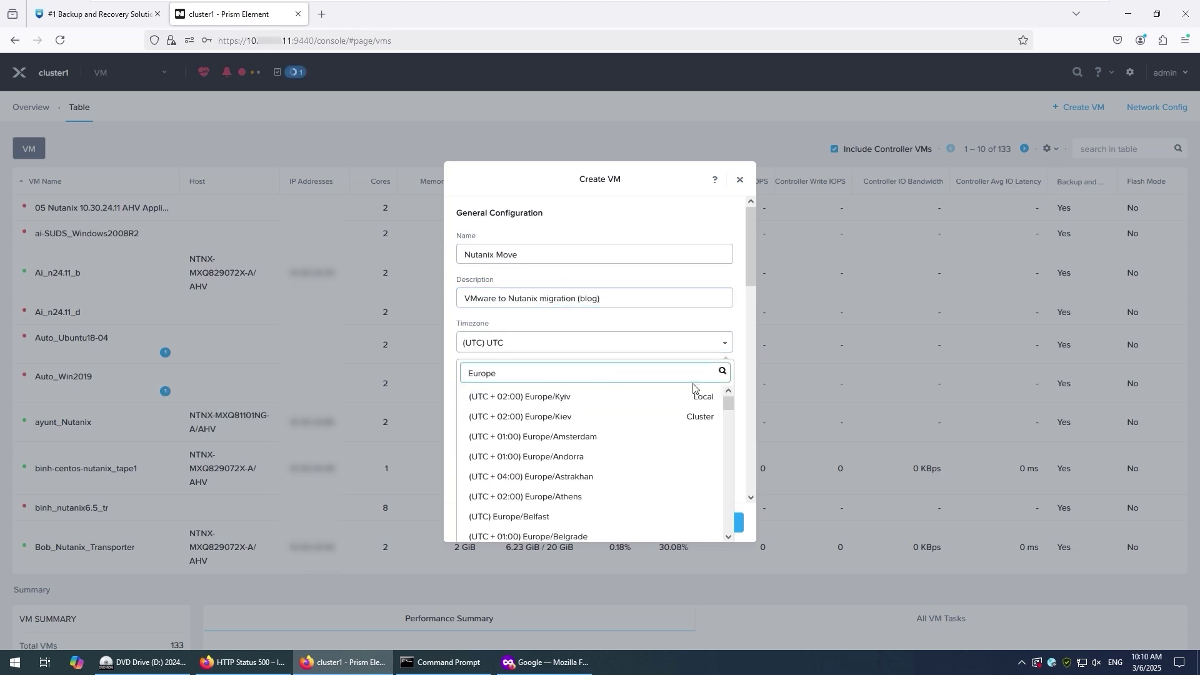
pyautogui.scroll(-15, 687, 457)
pyautogui.scroll(3, 589, 410)
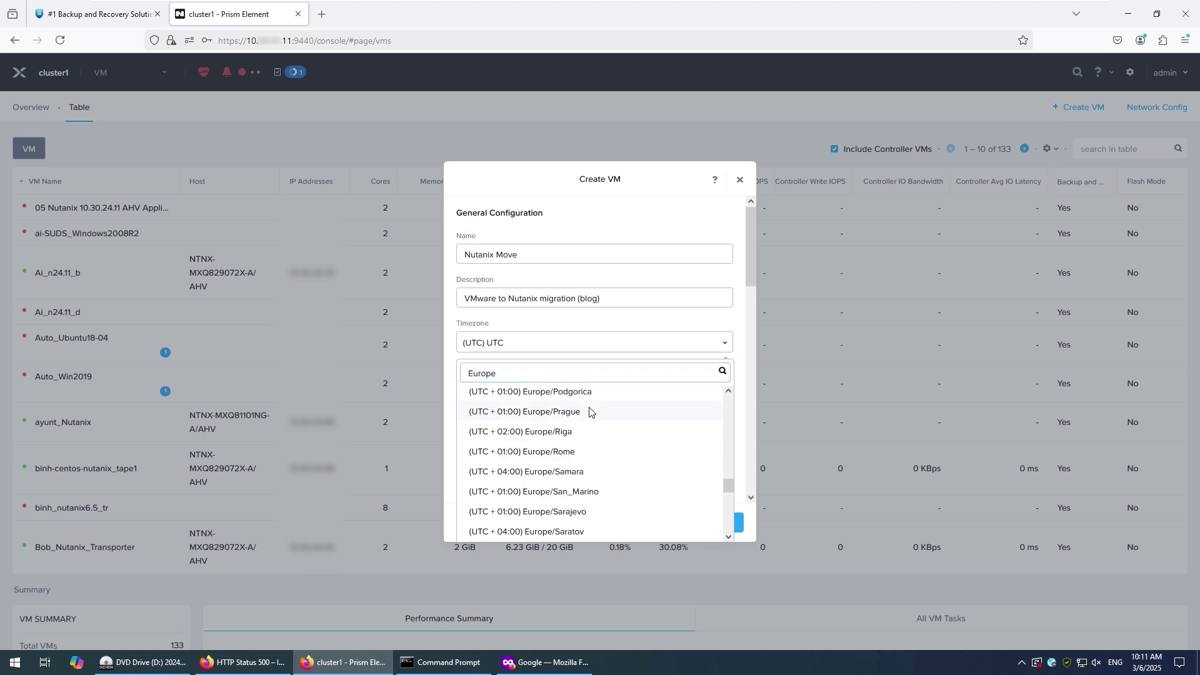
pyautogui.click(589, 410)
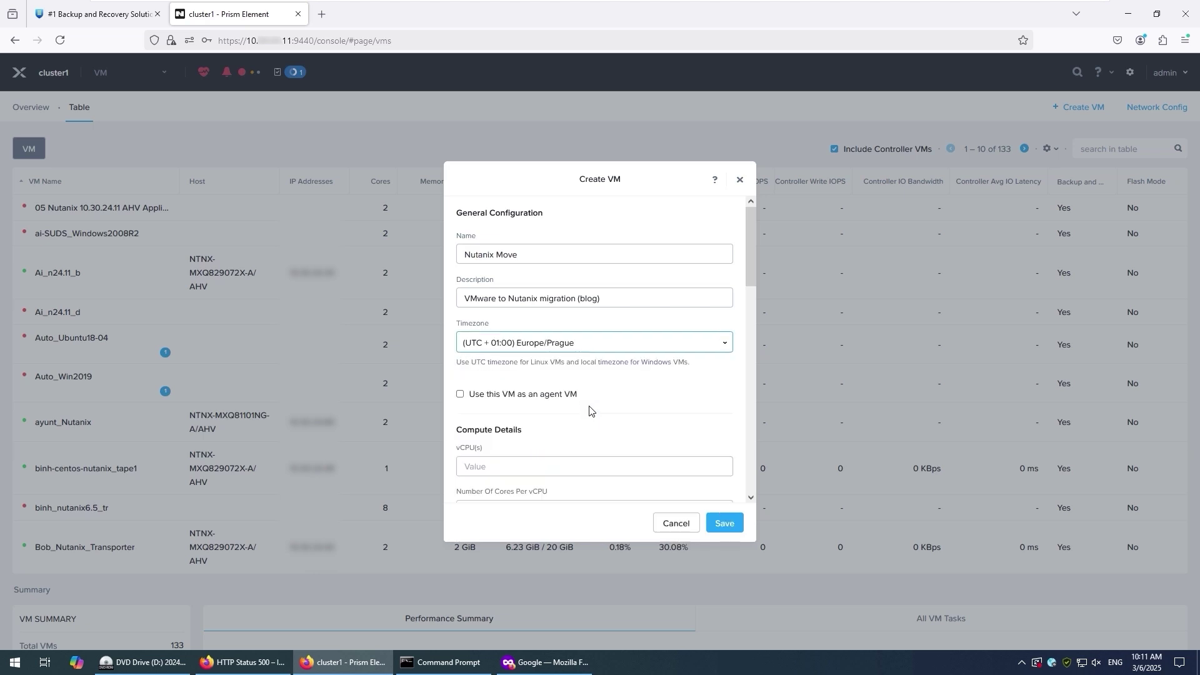
# - Enter 2 vCPUs, 2 cores per vCPU, 8 GiB memory, and confirm Legacy BIOS boot
pyautogui.click(573, 466)
pyautogui.write('2')
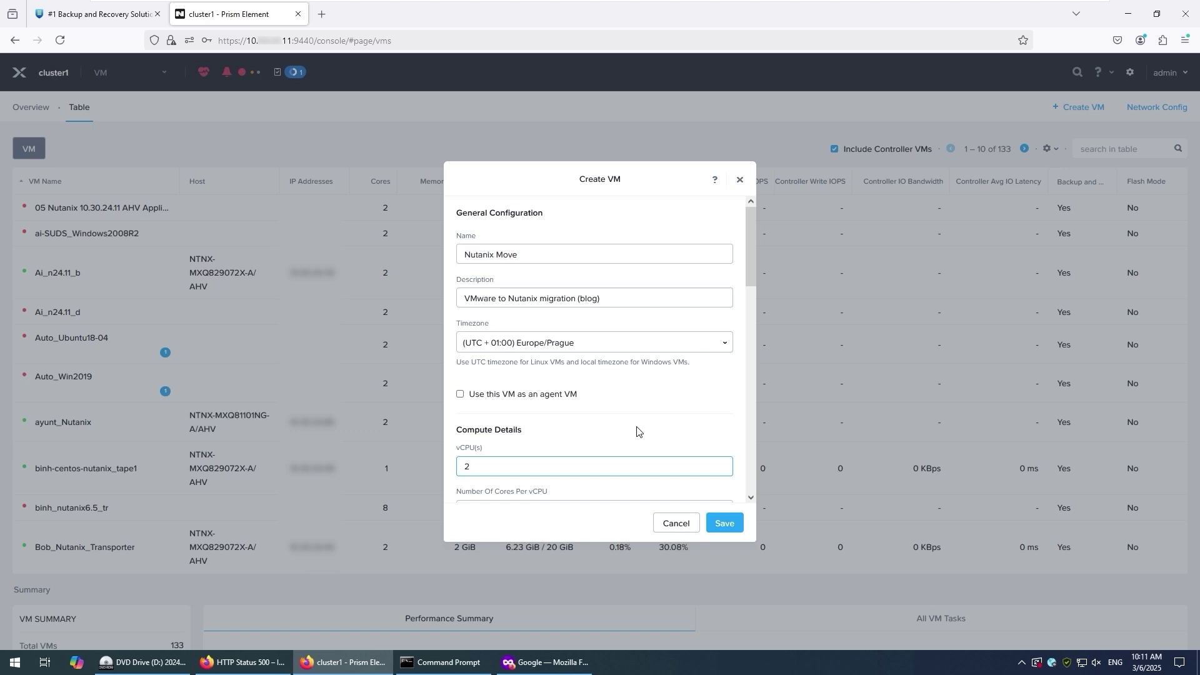
pyautogui.scroll(-3, 658, 423)
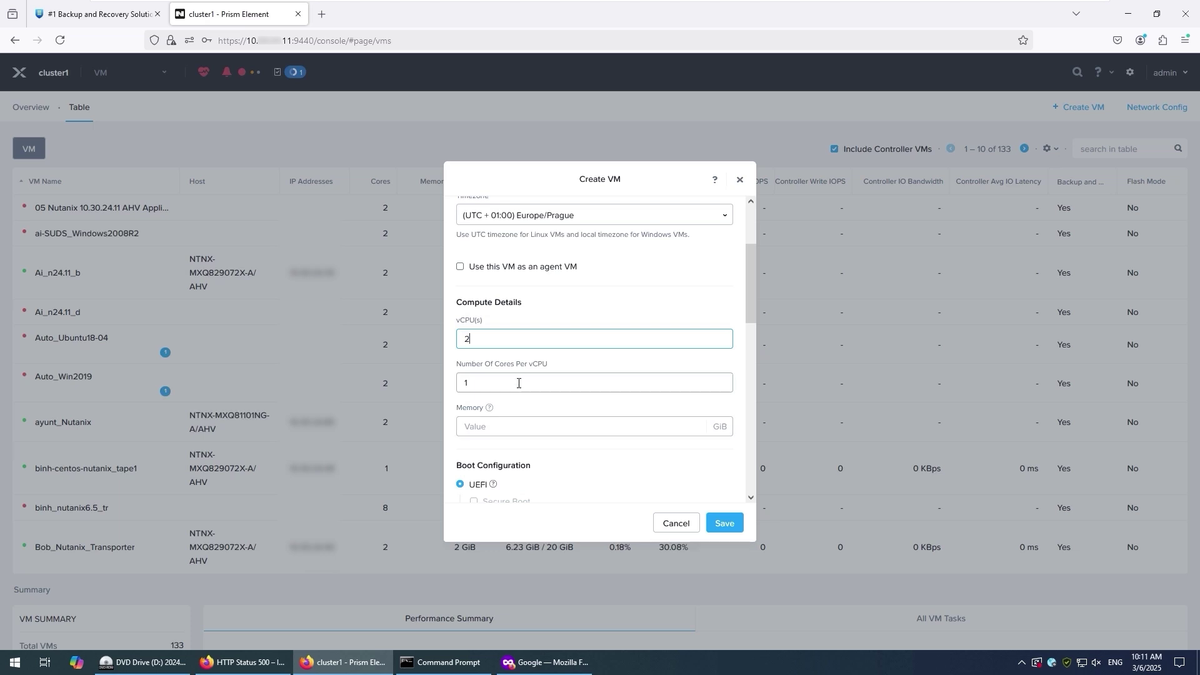
pyautogui.click(510, 385)
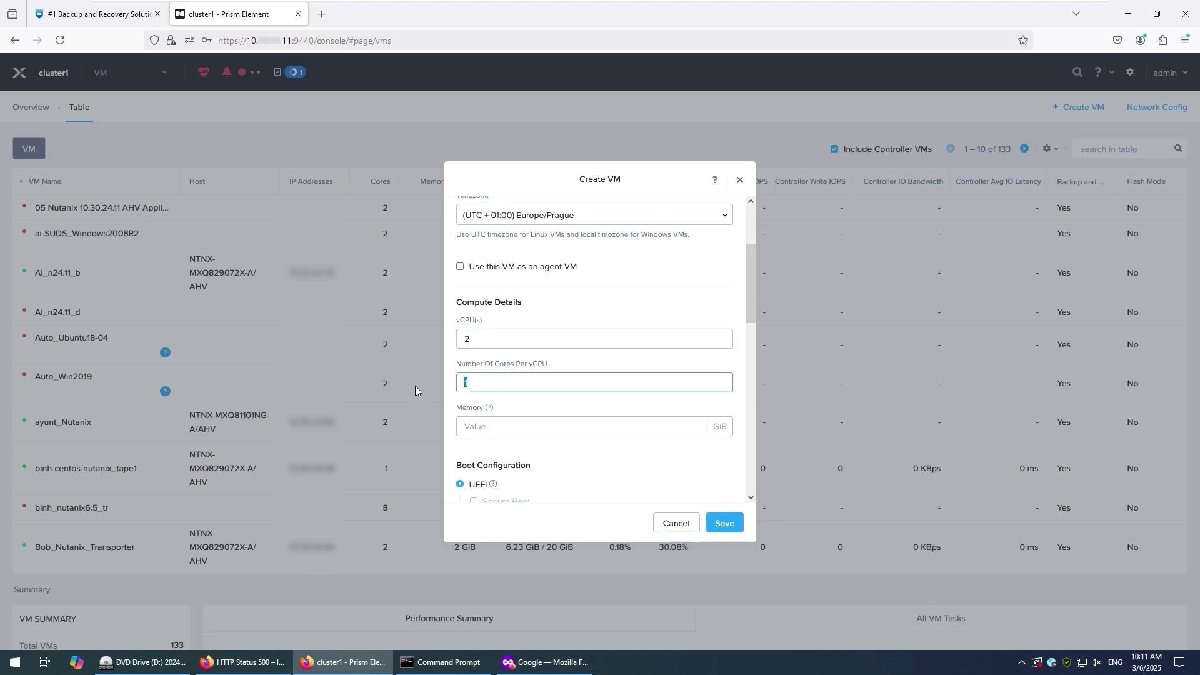
pyautogui.press('BackSpace')
pyautogui.write('2')
pyautogui.click(493, 427)
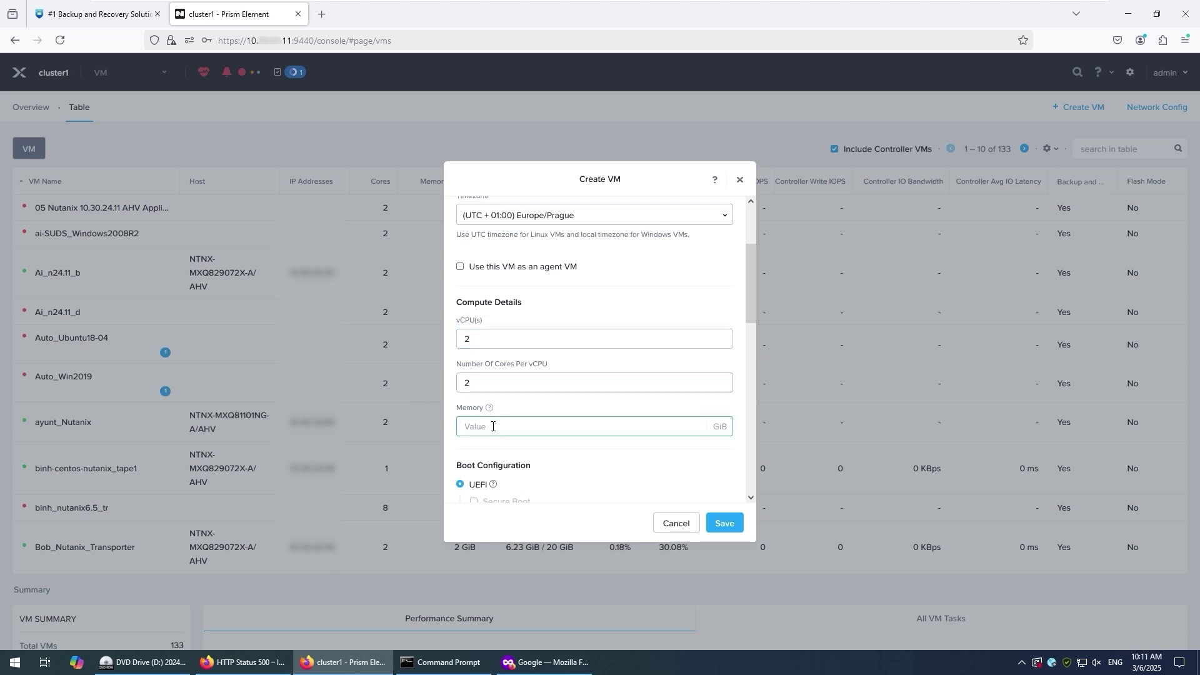
pyautogui.write('8')
pyautogui.scroll(-5, 595, 422)
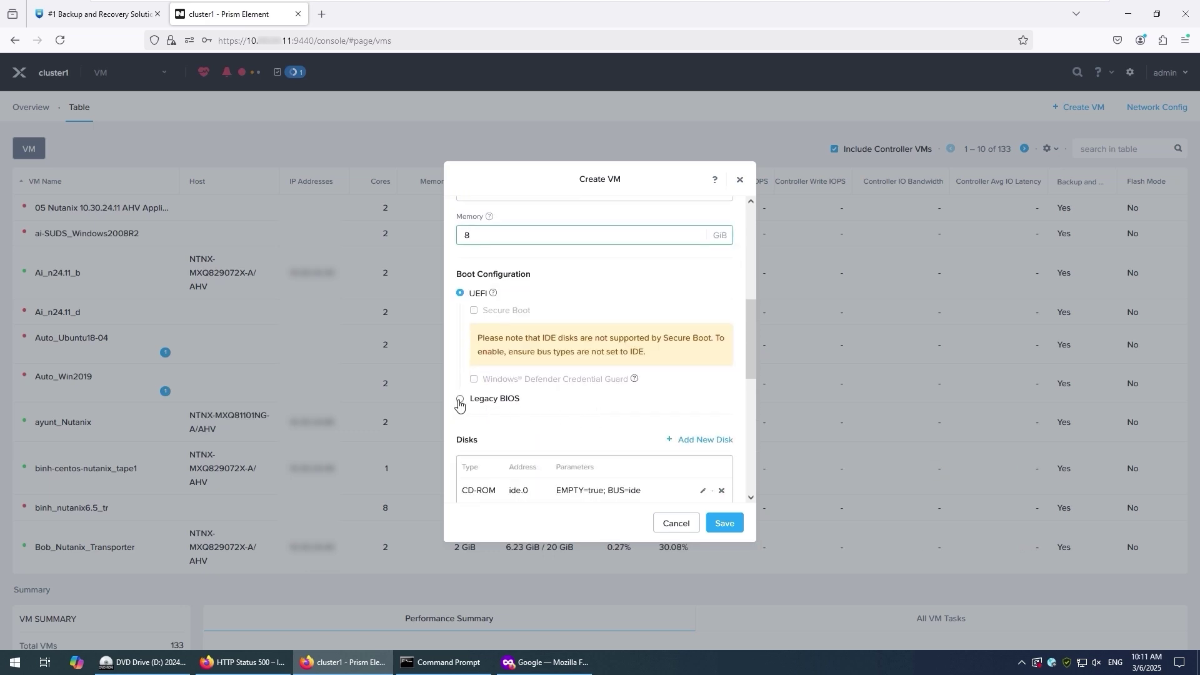
pyautogui.click(461, 400)
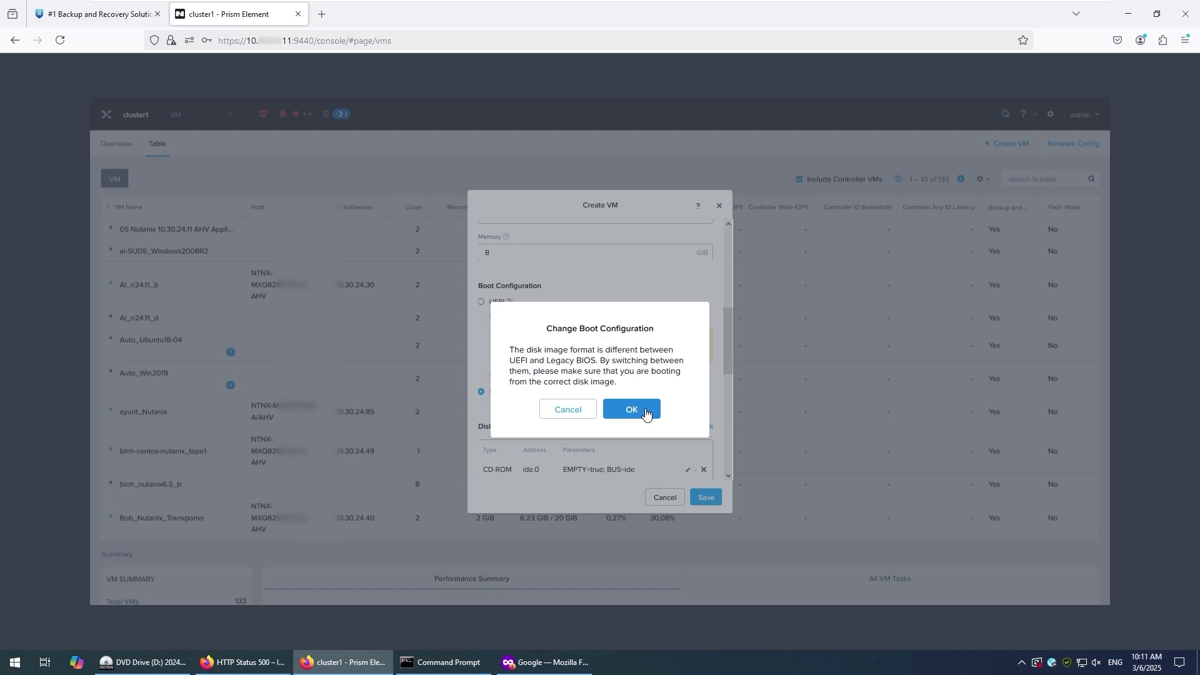
pyautogui.click(646, 412)
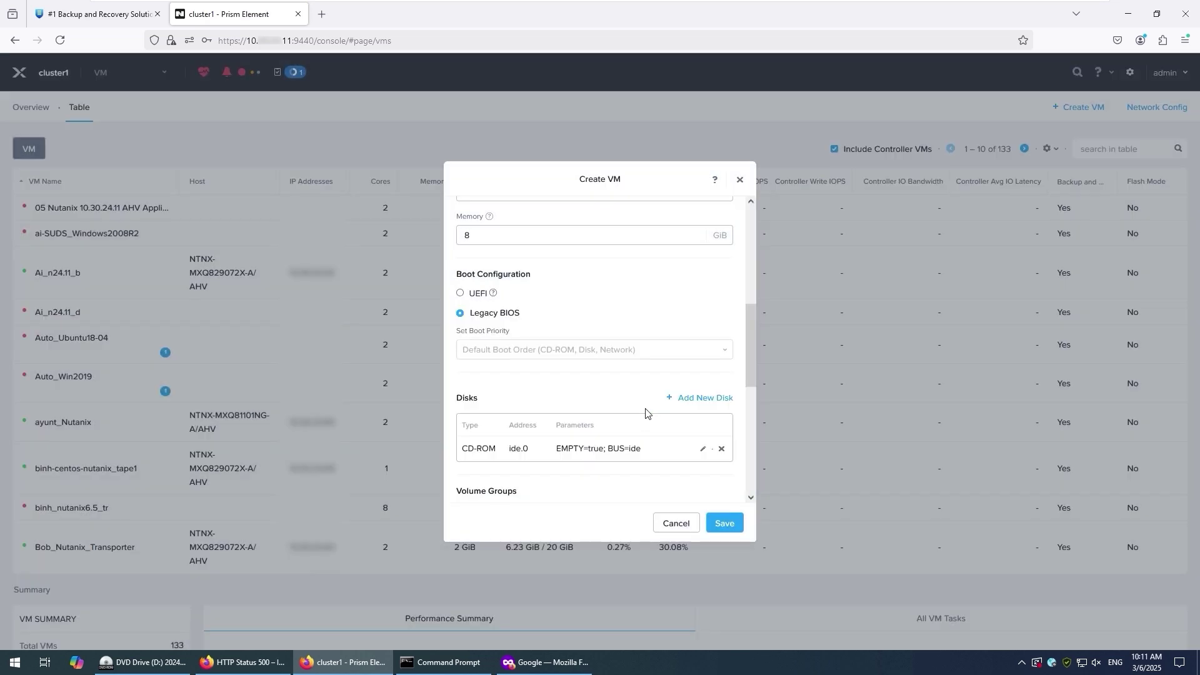
# - Add a 50 GiB disk cloned from the Nutanix Move 5-3-0a image via Clone from Image Service
pyautogui.click(713, 400)
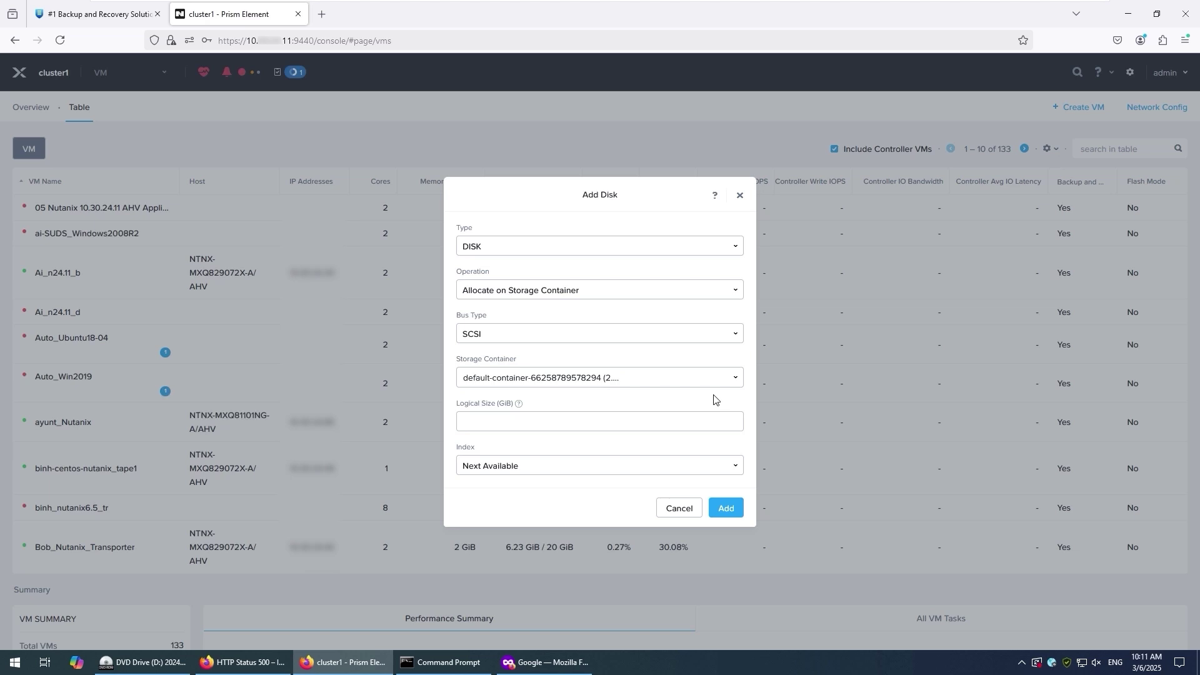
pyautogui.click(630, 290)
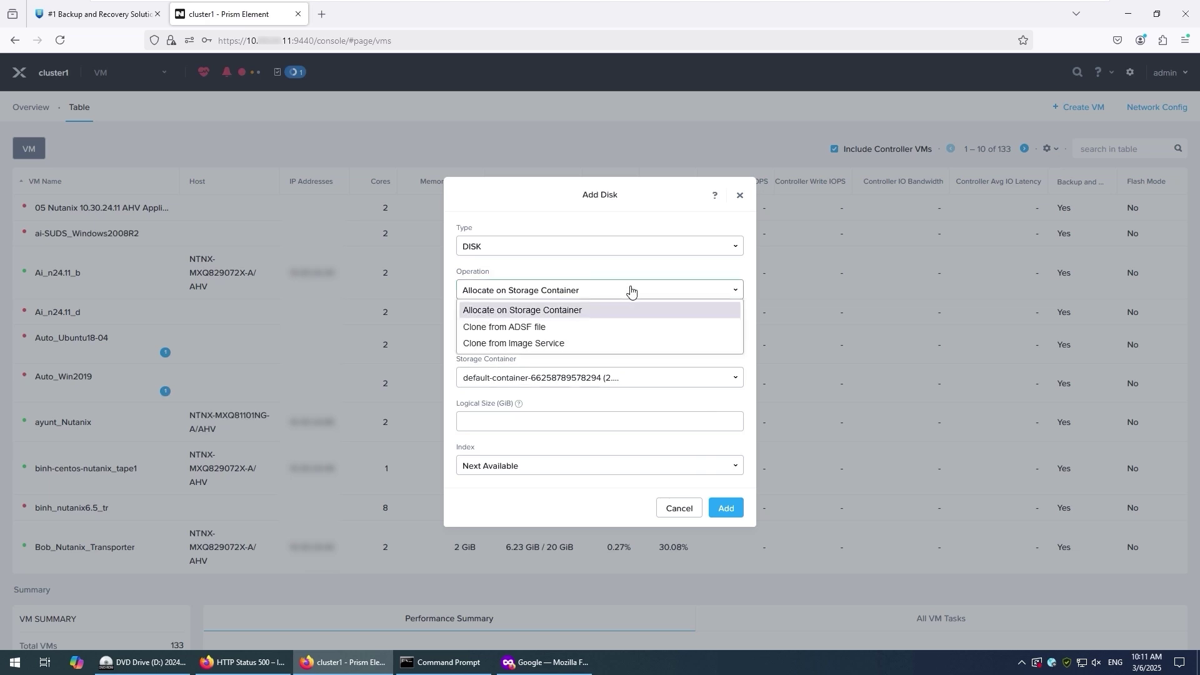
pyautogui.click(611, 342)
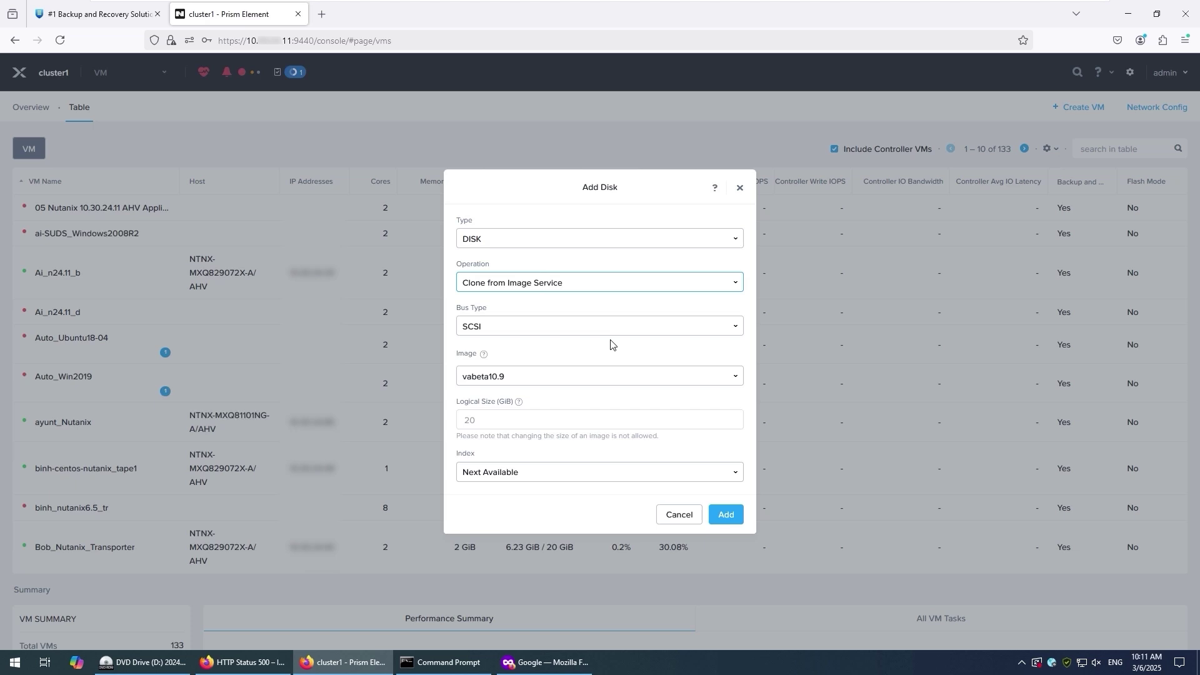
pyautogui.click(603, 376)
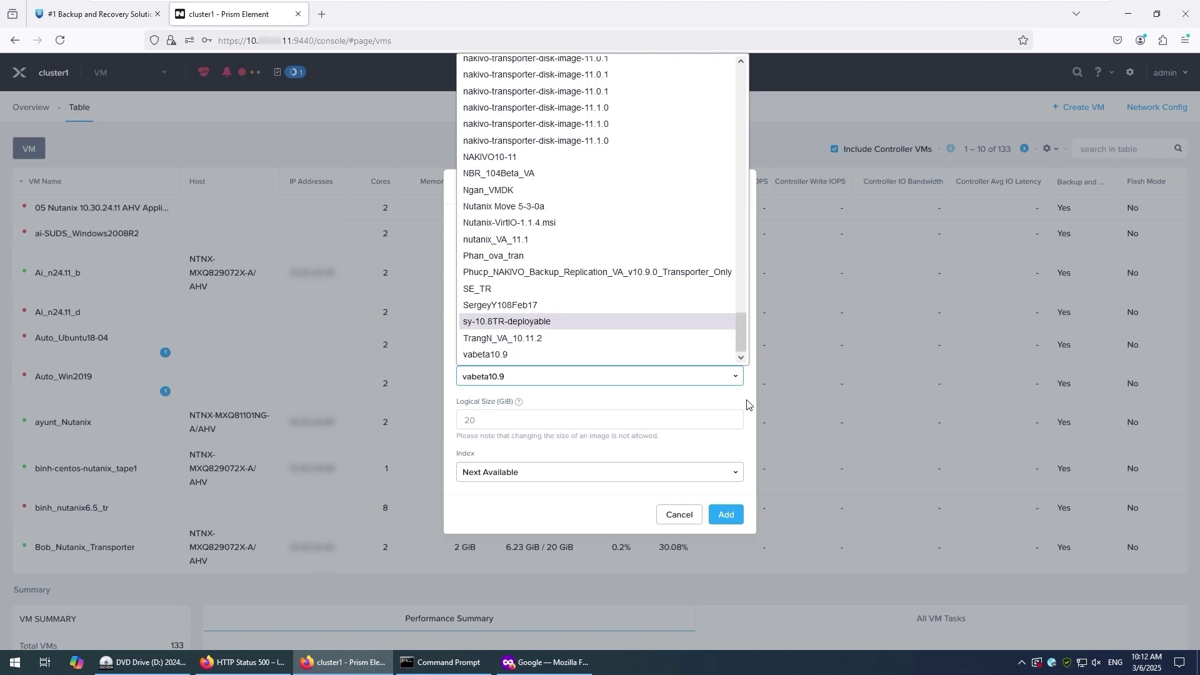
pyautogui.click(553, 206)
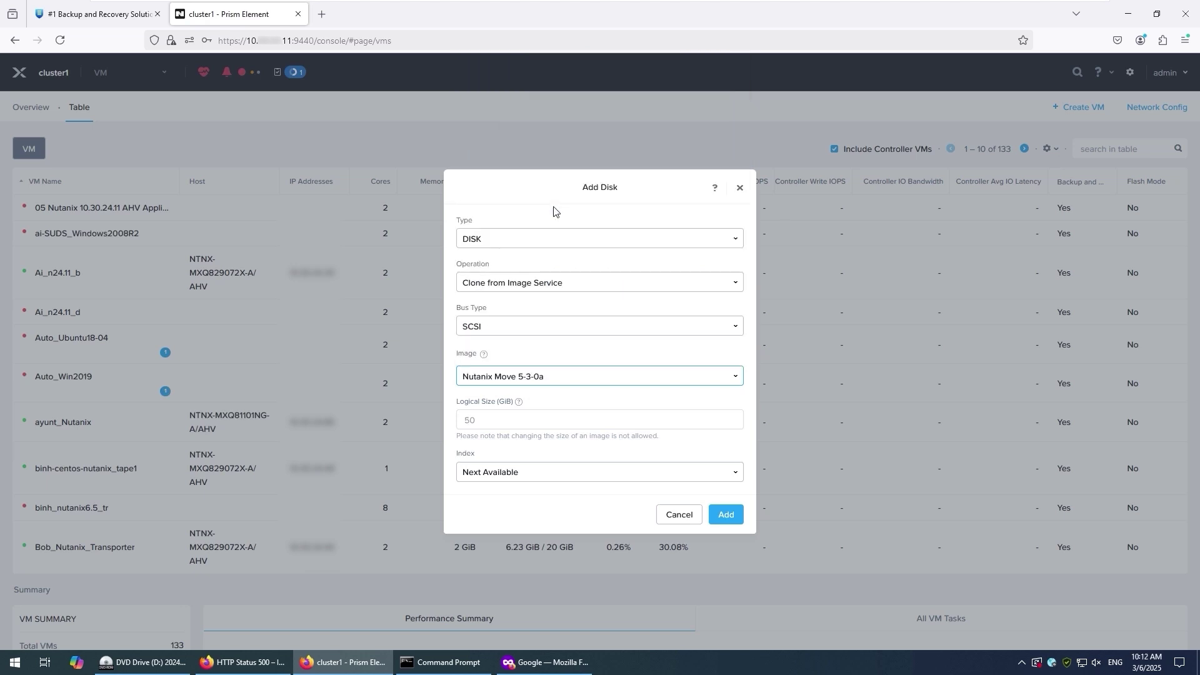
pyautogui.click(728, 512)
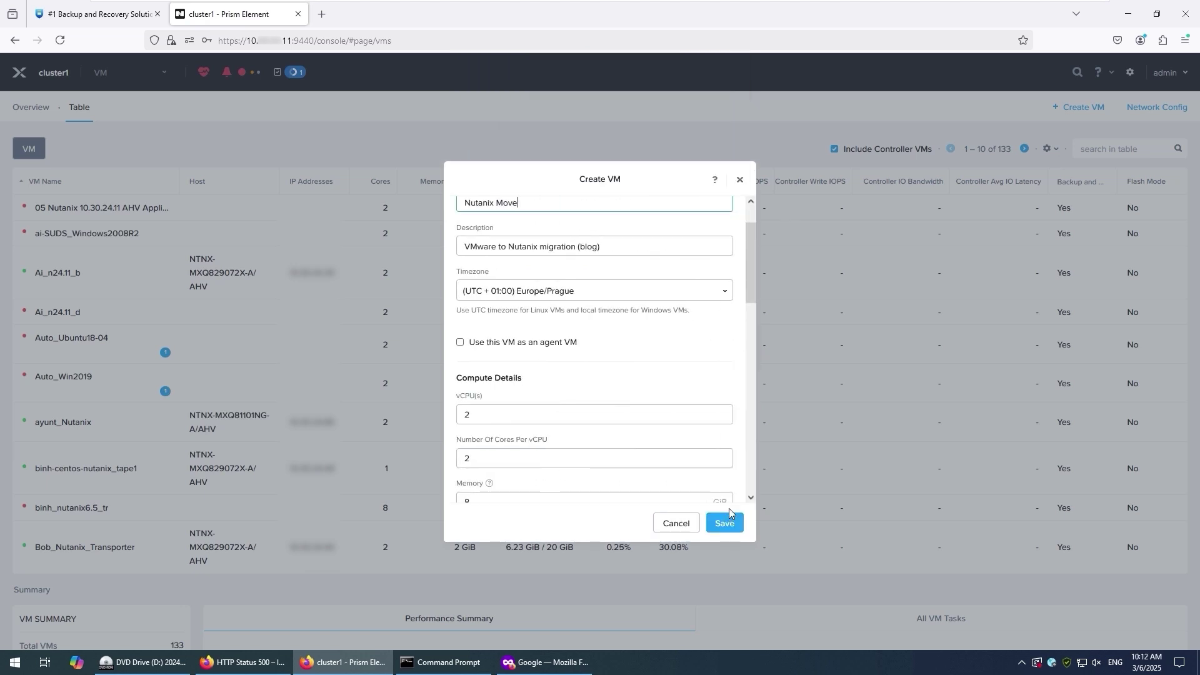
pyautogui.moveTo(749, 260); pyautogui.dragTo(733, 473)
# - Add a network adapter connected to subnet 77
pyautogui.click(615, 322)
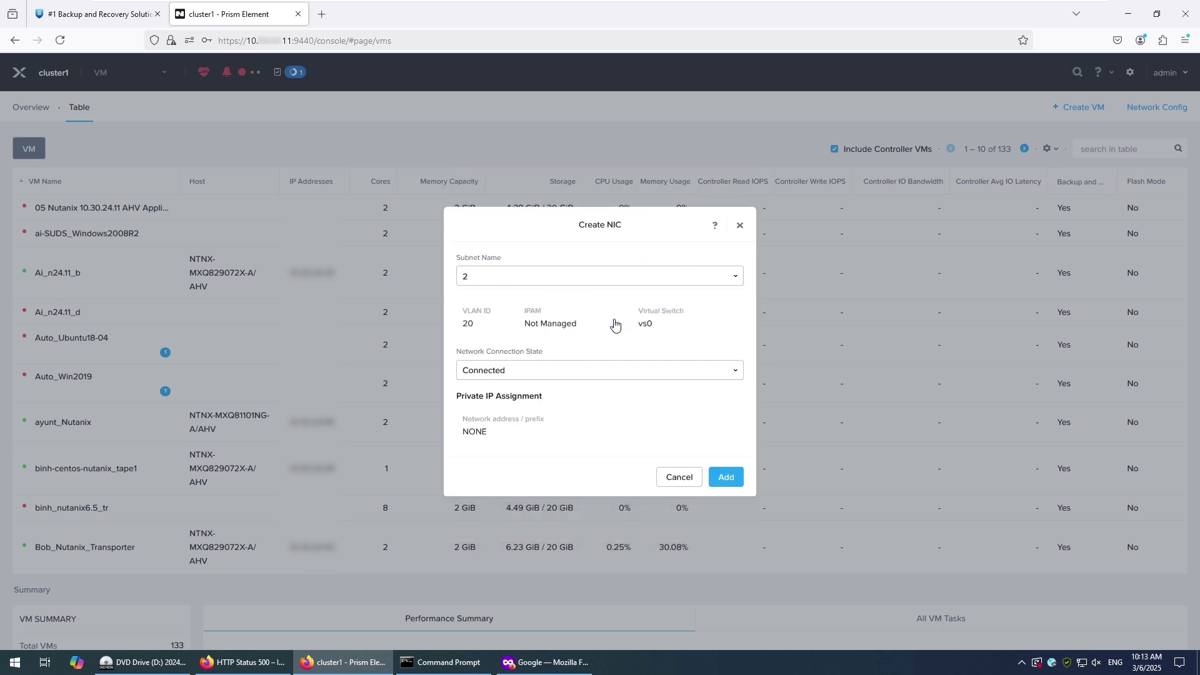
pyautogui.click(611, 278)
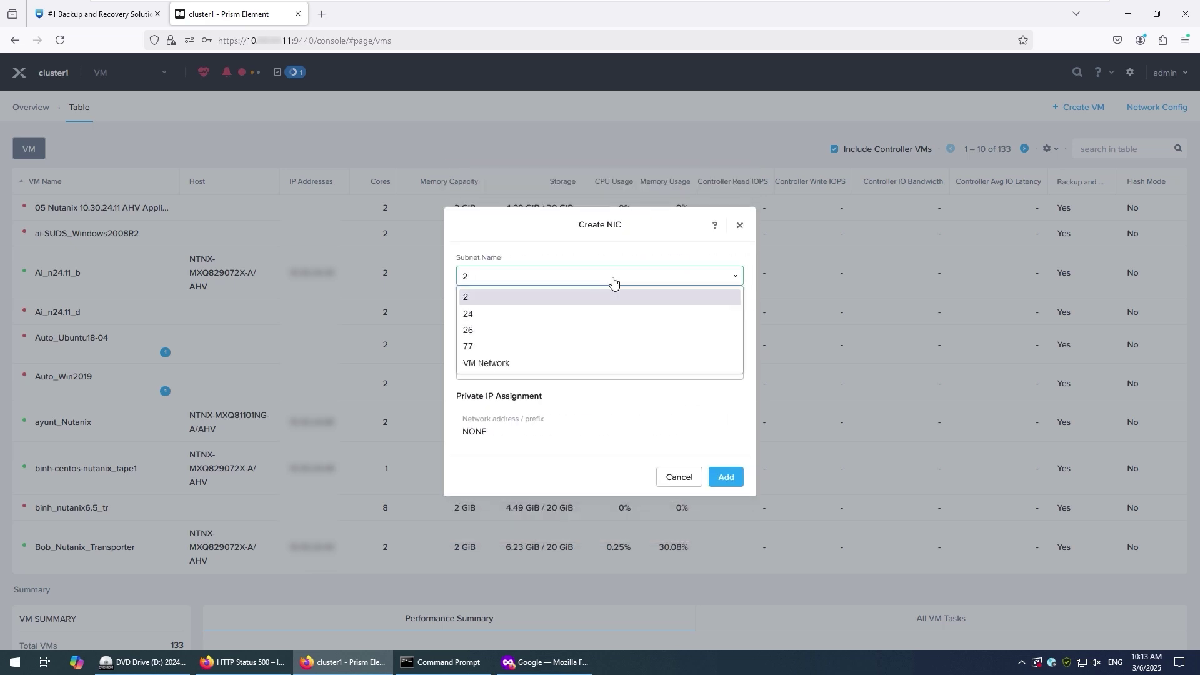
pyautogui.click(568, 355)
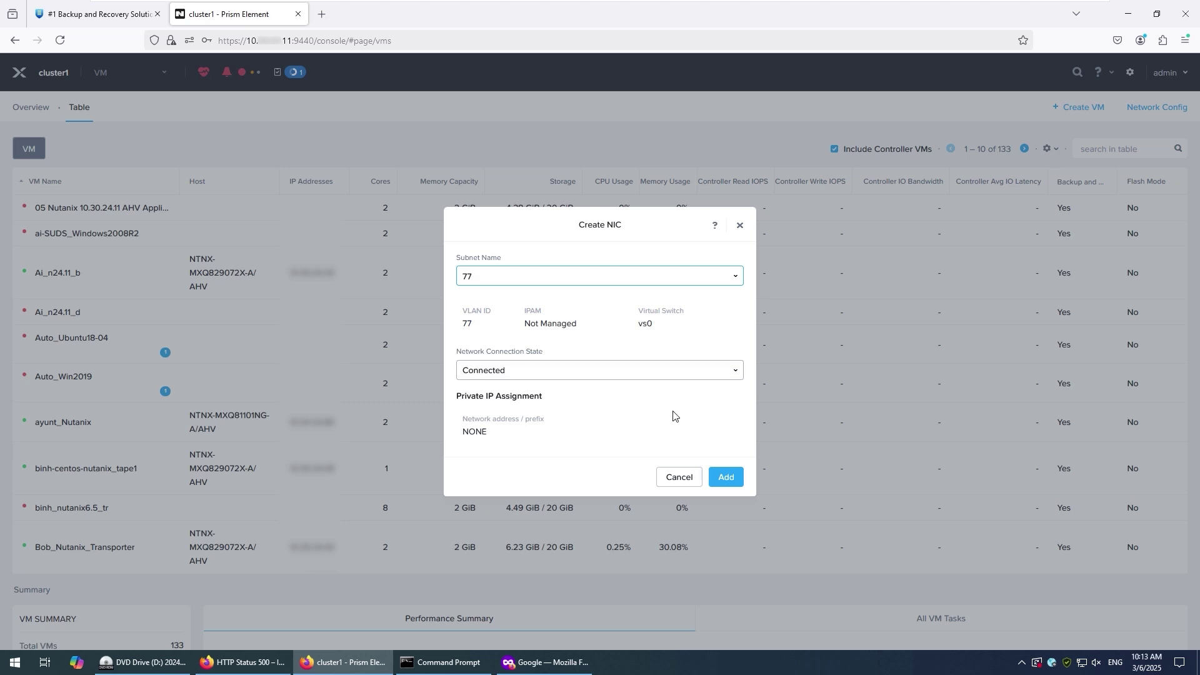
pyautogui.click(723, 480)
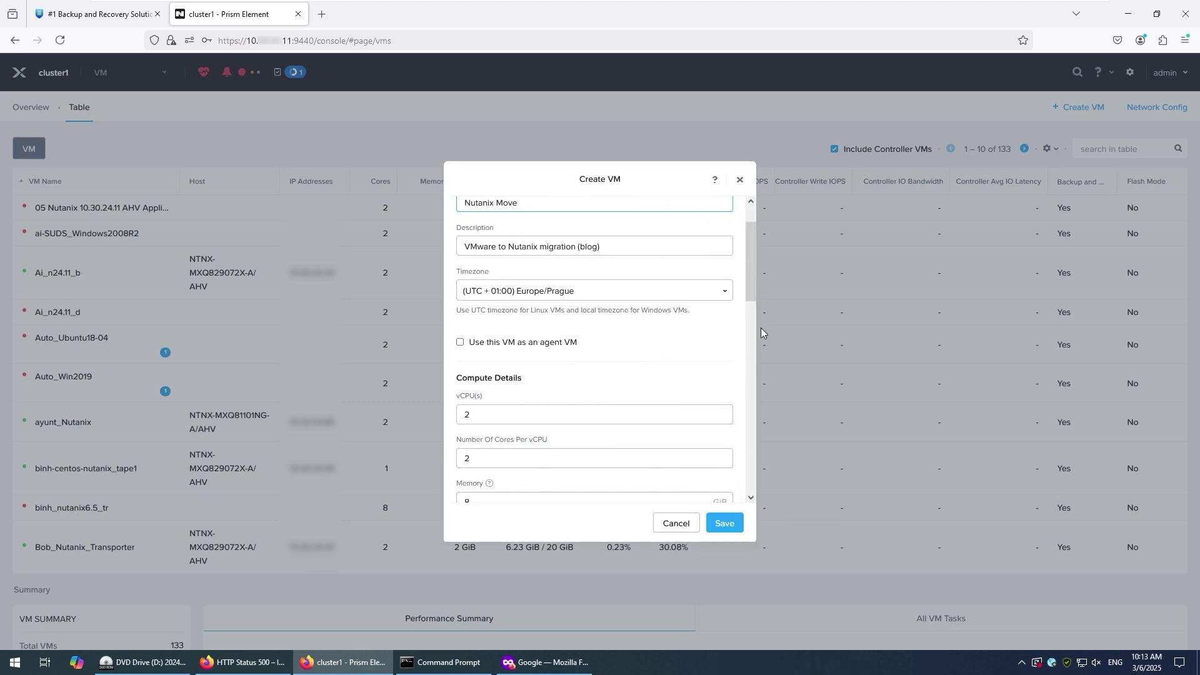
pyautogui.moveTo(750, 283); pyautogui.dragTo(735, 494)
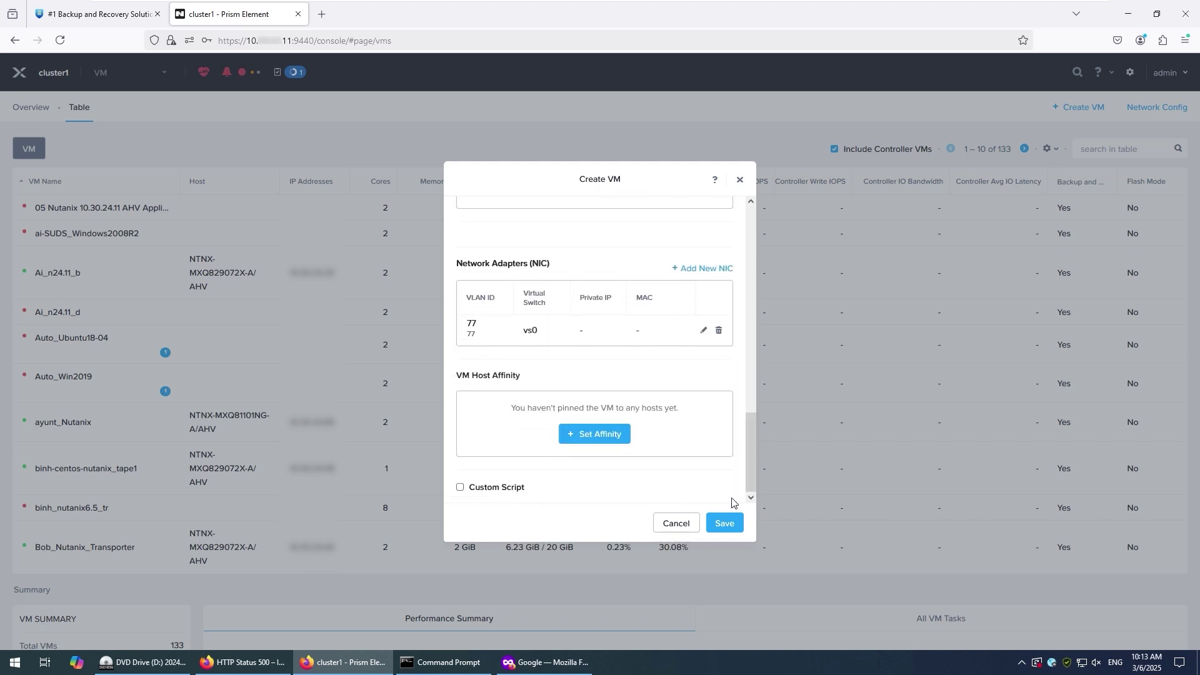
# - Save the Nutanix Move VM and check its creation task, with 134 VMs now listed
pyautogui.click(724, 524)
pyautogui.click(298, 73)
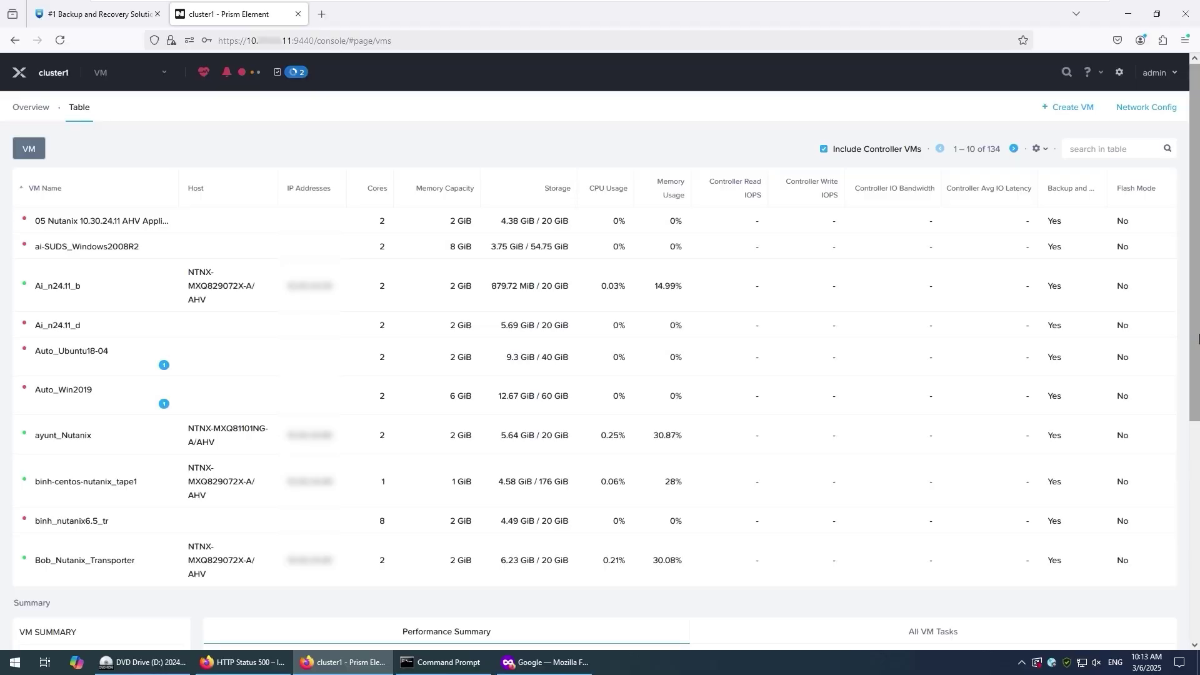
pyautogui.scroll(-3, 241, 418)
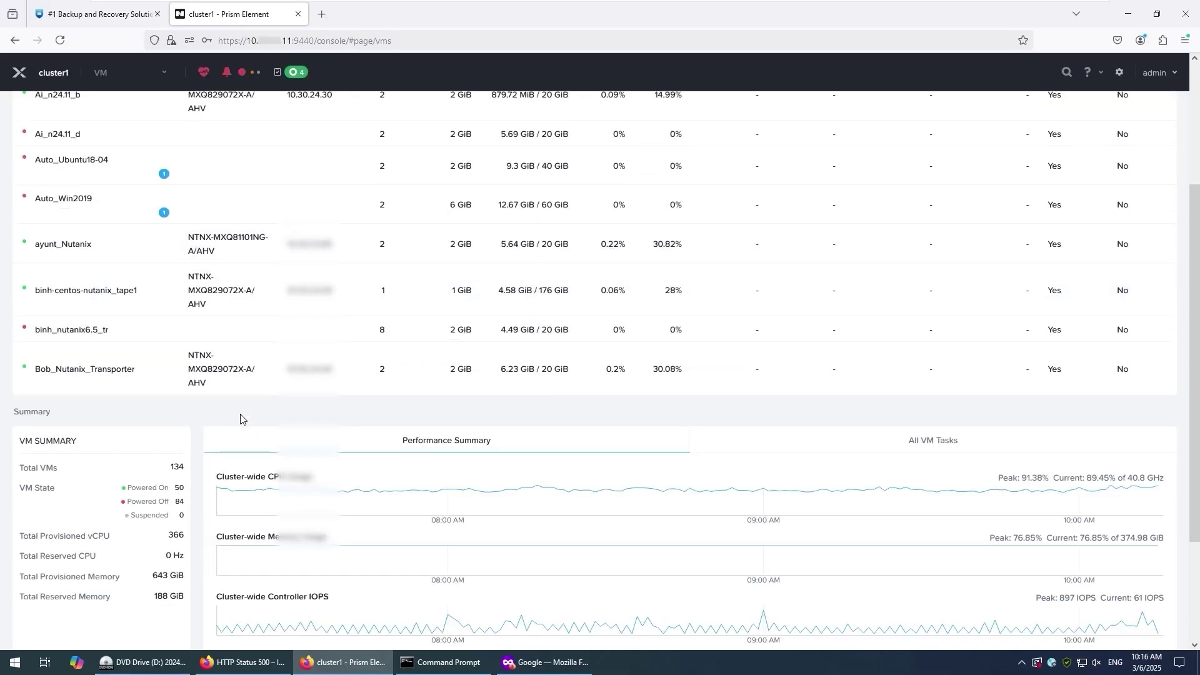
pyautogui.scroll(3, 241, 418)
pyautogui.click(1093, 147)
# - Search for 'move', power on the Nutanix Move VM, and launch its console
pyautogui.write('move')
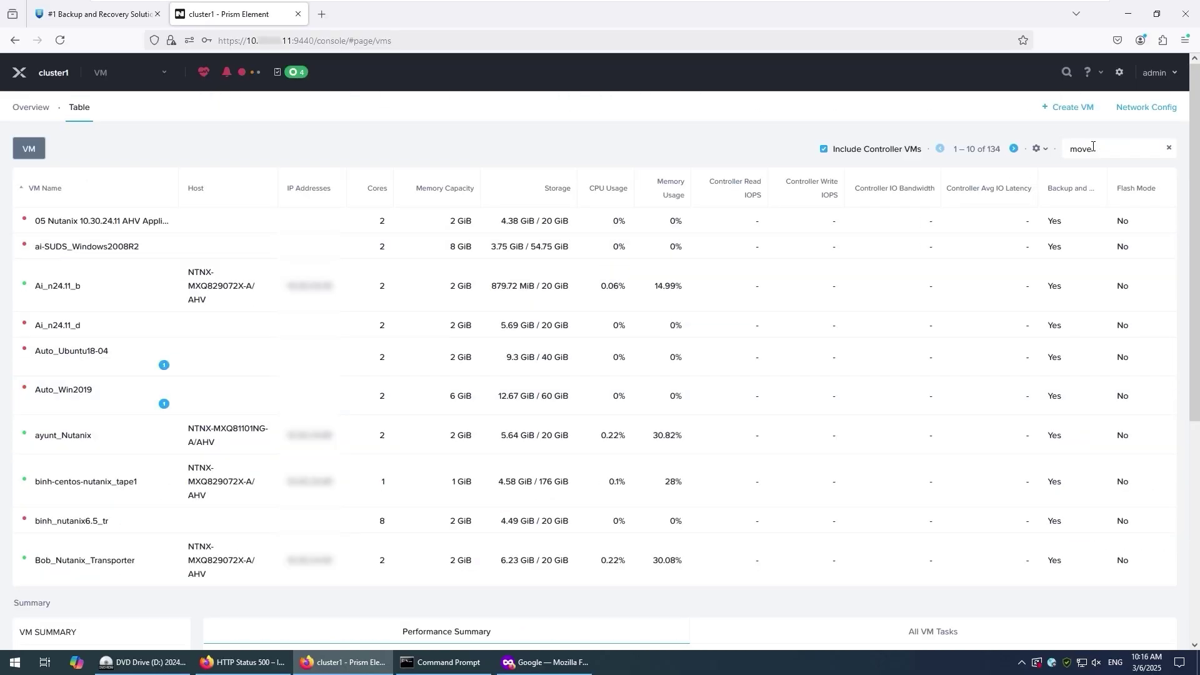
pyautogui.click(196, 228)
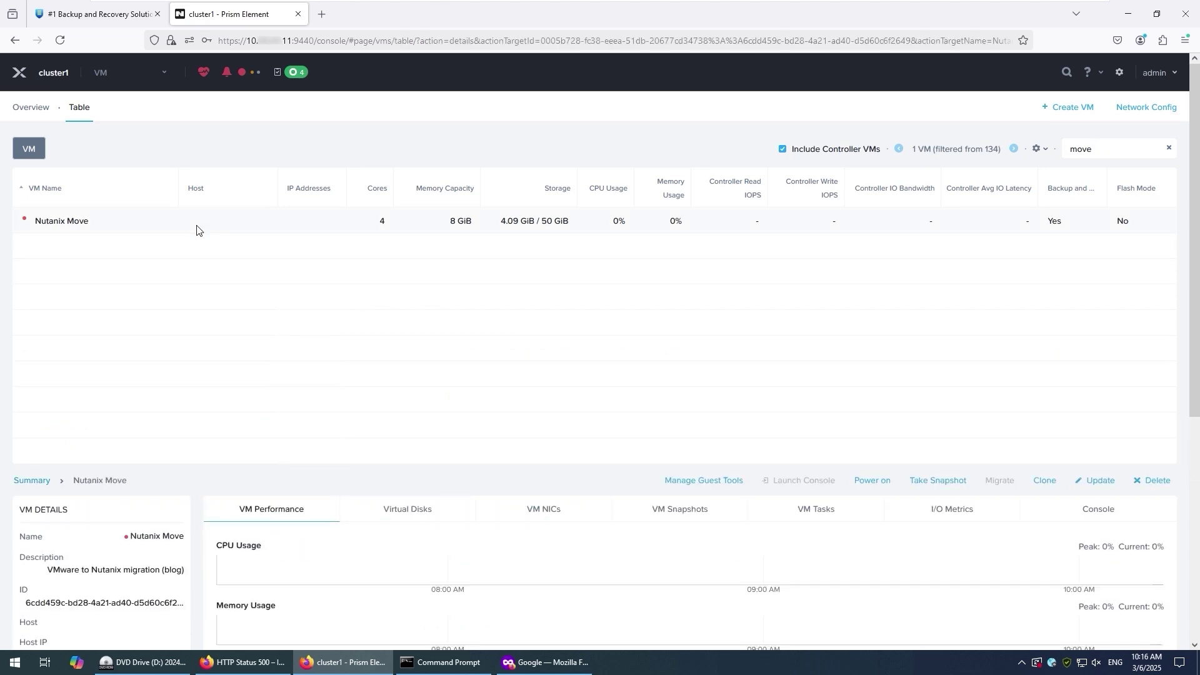
pyautogui.rightClick(123, 238)
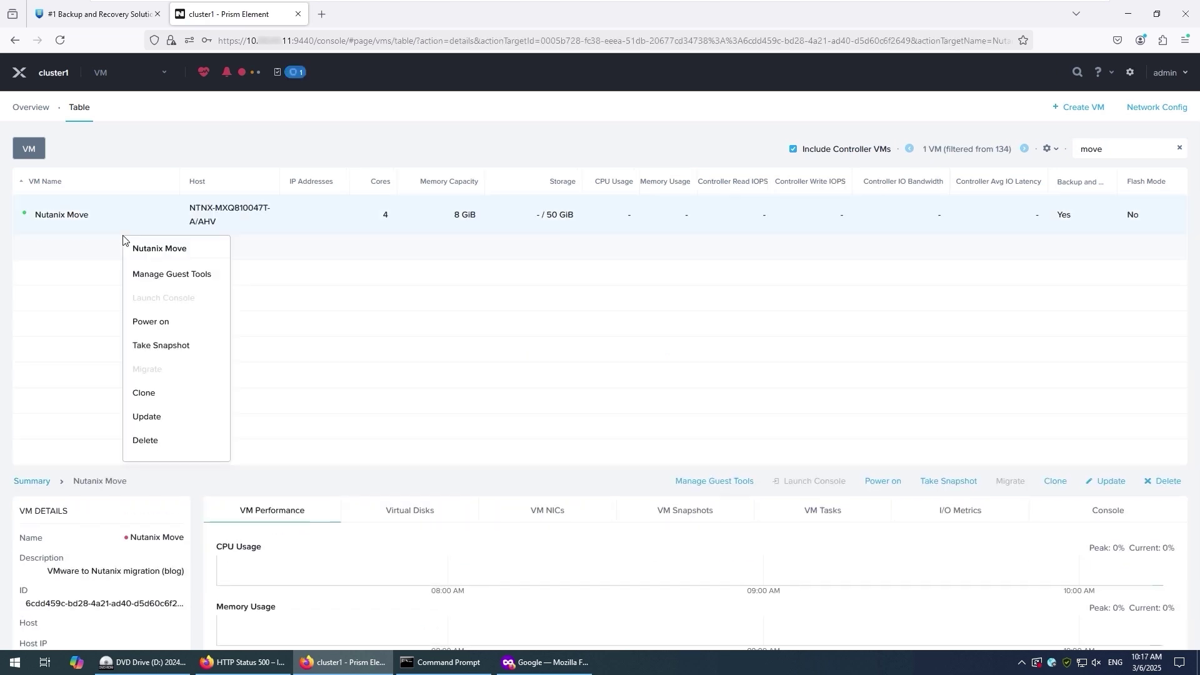
pyautogui.click(439, 314)
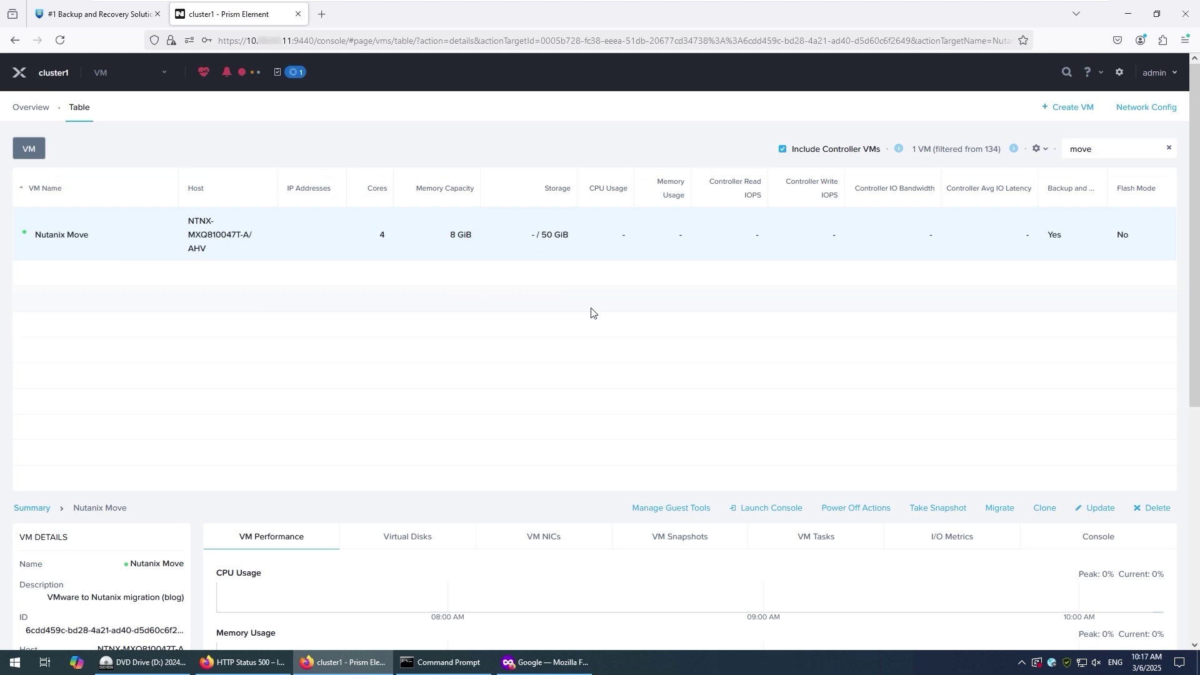
pyautogui.rightClick(284, 250)
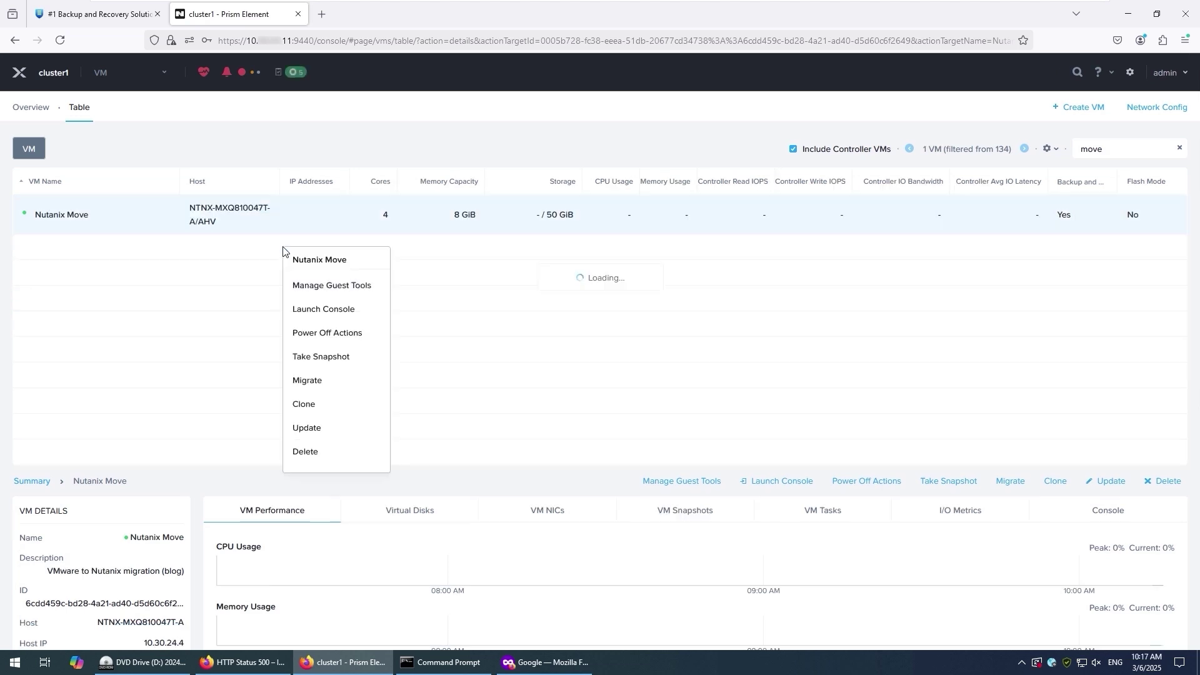
pyautogui.click(322, 309)
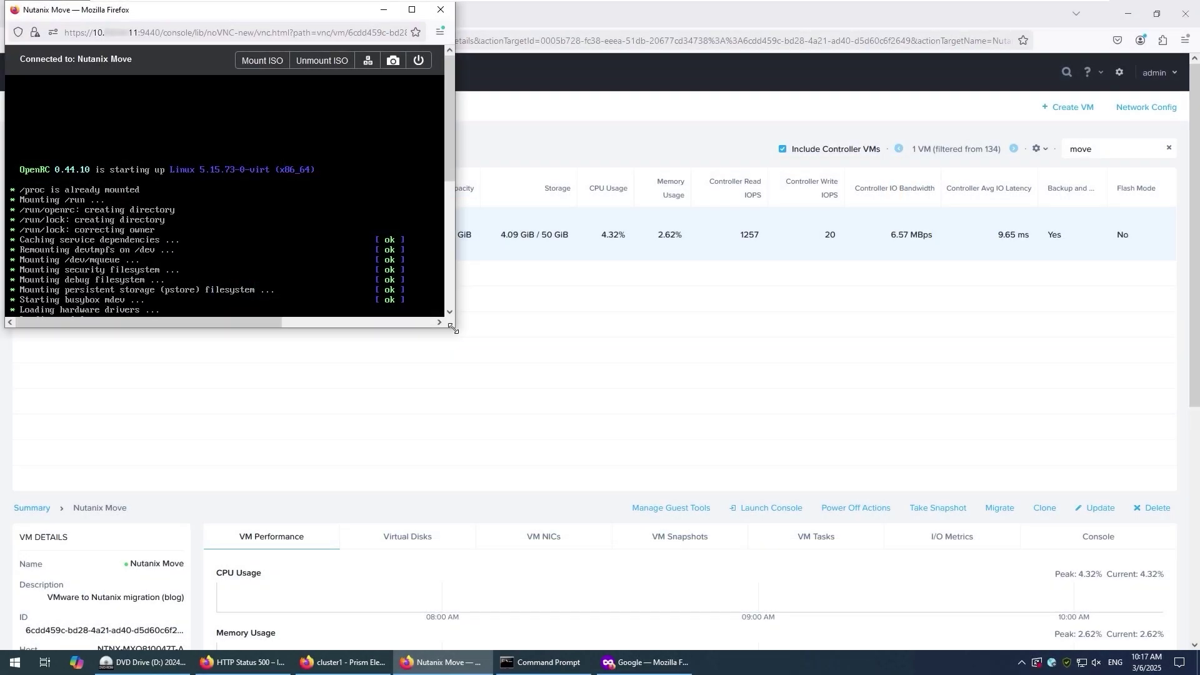
# - Minimize the Move console and select the Nutanix Move VM's IP address in the table
pyautogui.moveTo(456, 330); pyautogui.dragTo(678, 578)
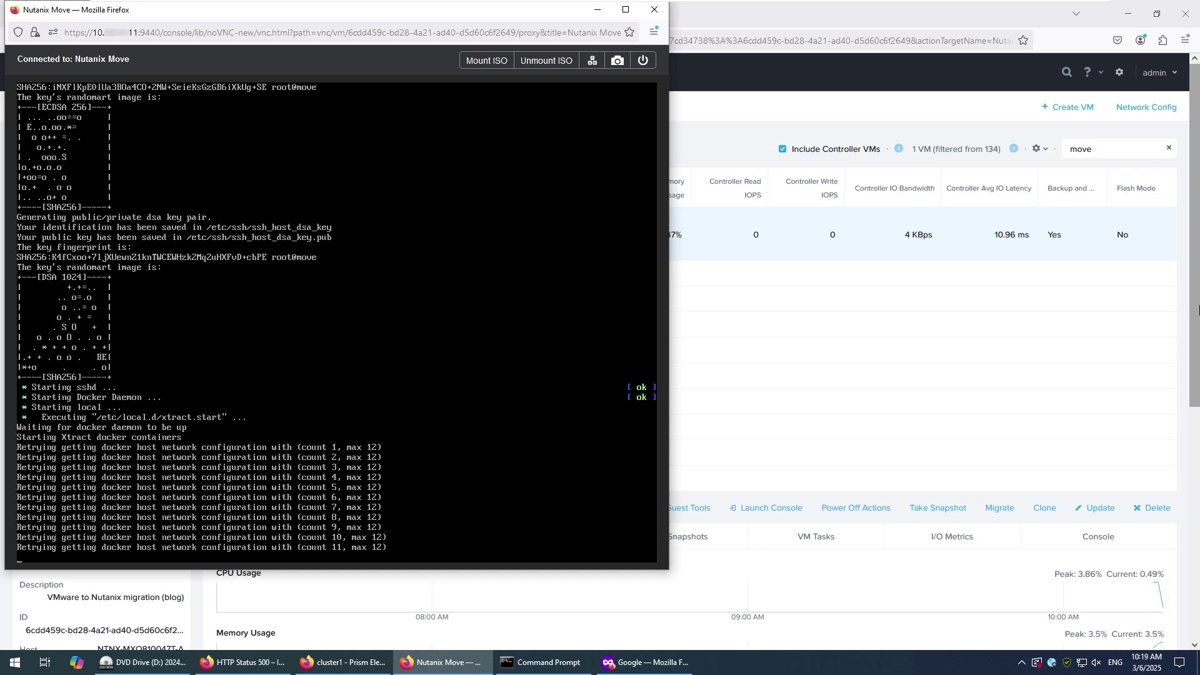
pyautogui.click(598, 10)
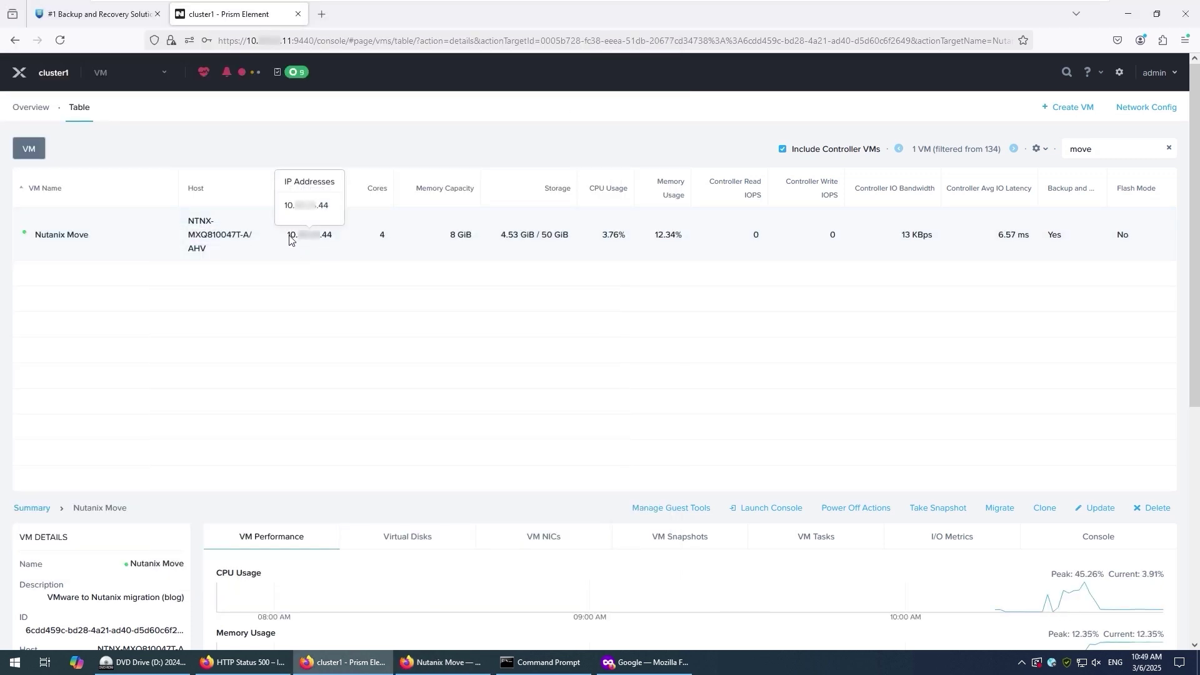
pyautogui.moveTo(288, 235); pyautogui.dragTo(343, 242)
# - Load the copied Move IP in a new tab and accept the self-signed certificate risk
pyautogui.click(322, 14)
pyautogui.hotkey('ctrl', 'v')
pyautogui.press('Return')
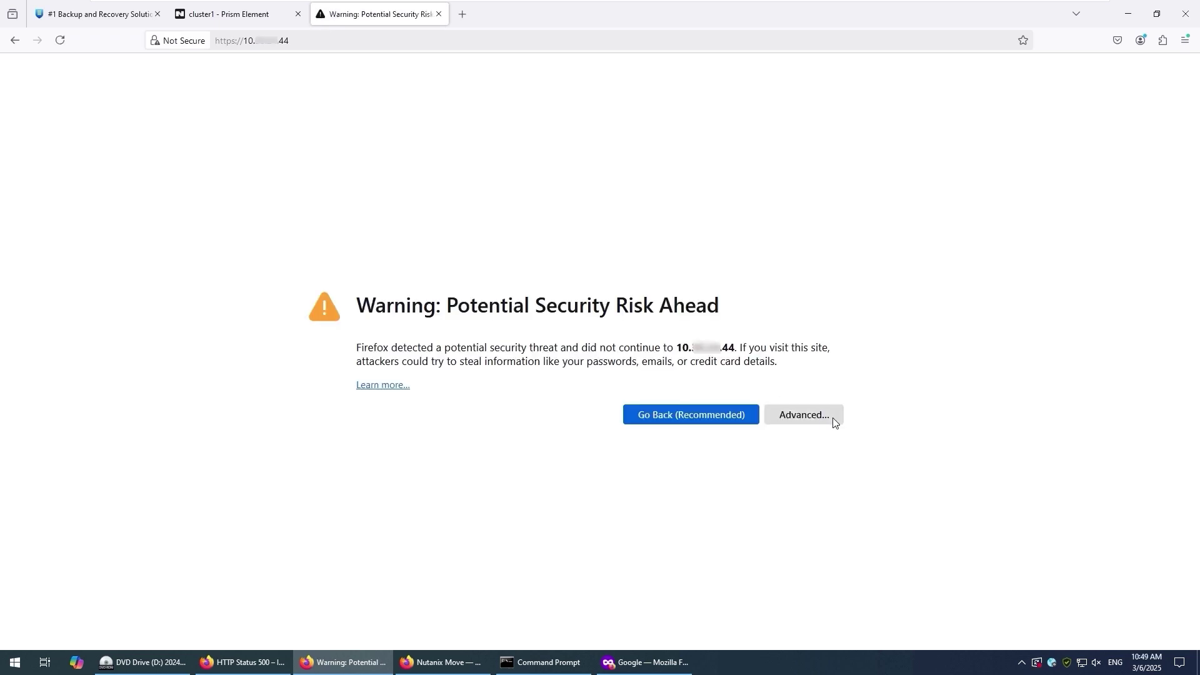
pyautogui.click(832, 418)
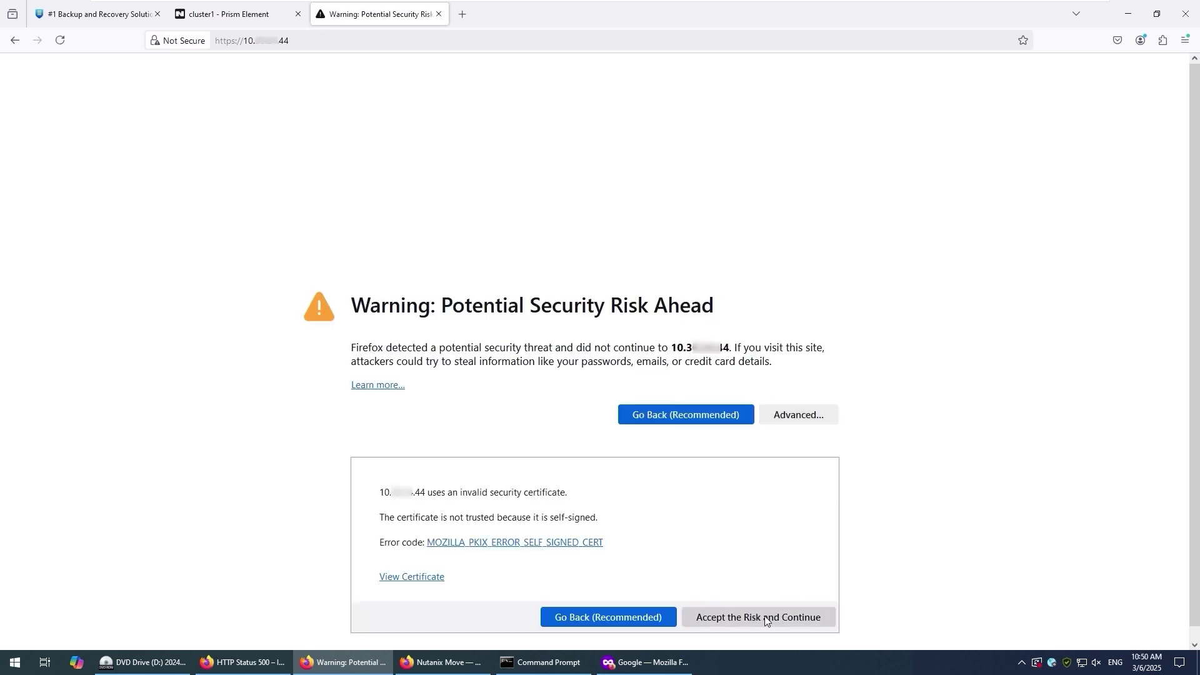
pyautogui.click(767, 621)
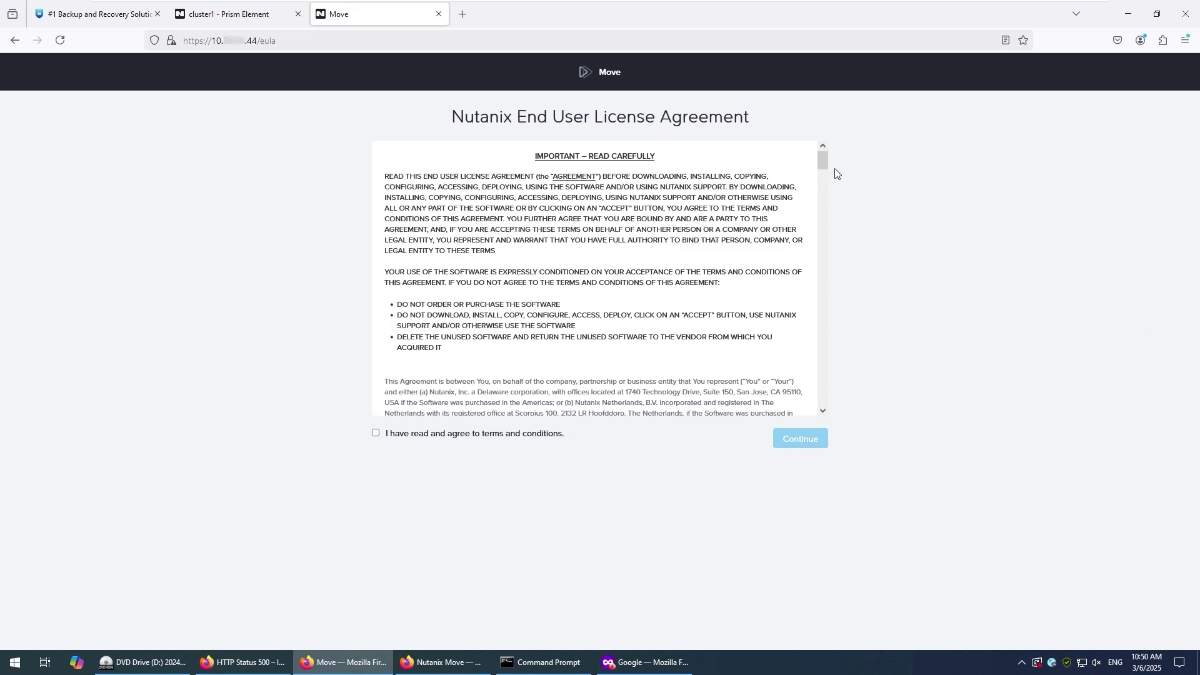
# - Accept the Move licence agreement and acknowledge the customer experience program notice
pyautogui.moveTo(823, 164); pyautogui.dragTo(814, 467)
pyautogui.click(376, 433)
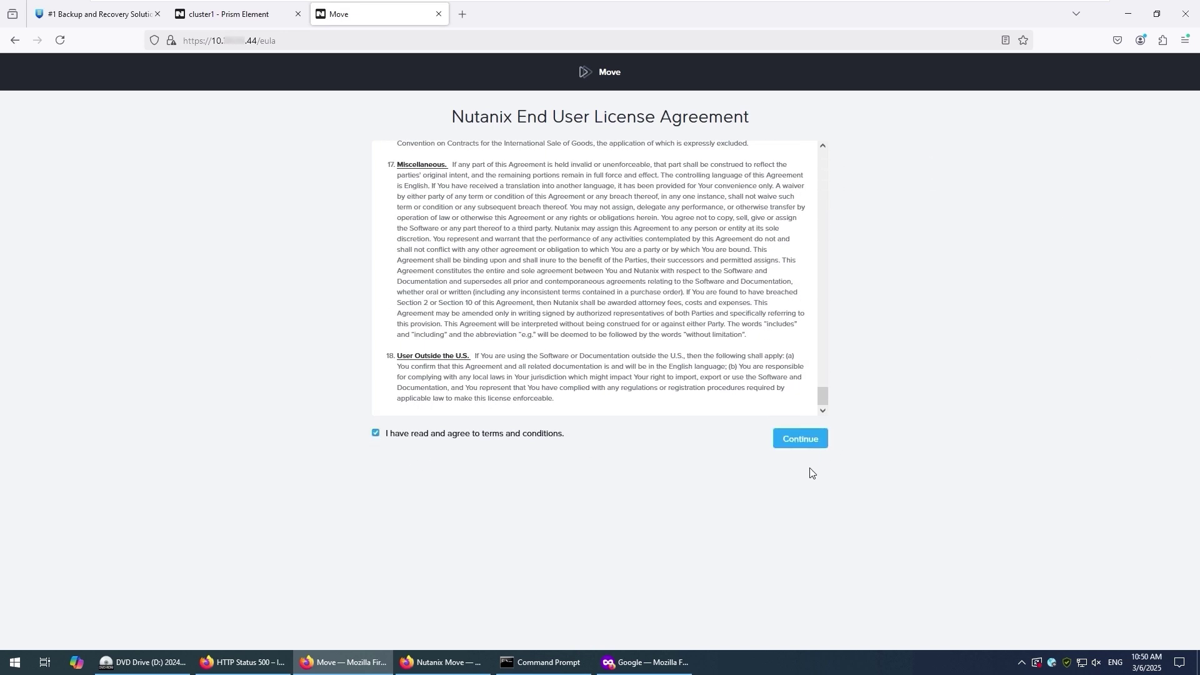
pyautogui.click(804, 438)
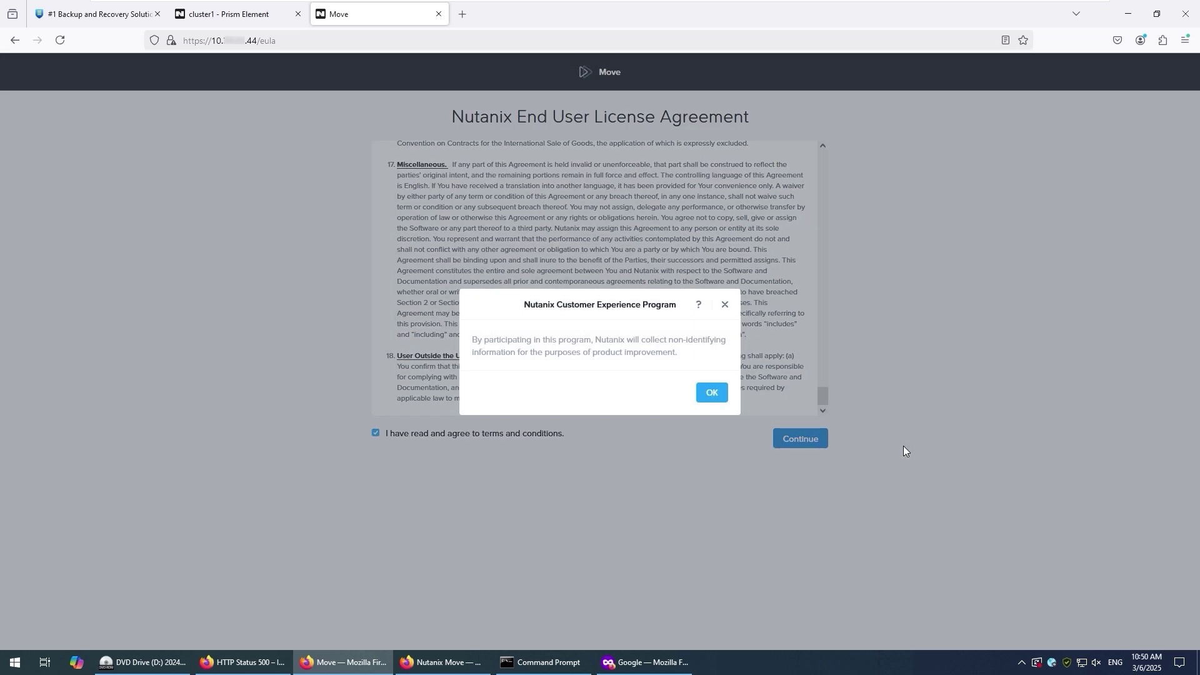
pyautogui.click(709, 395)
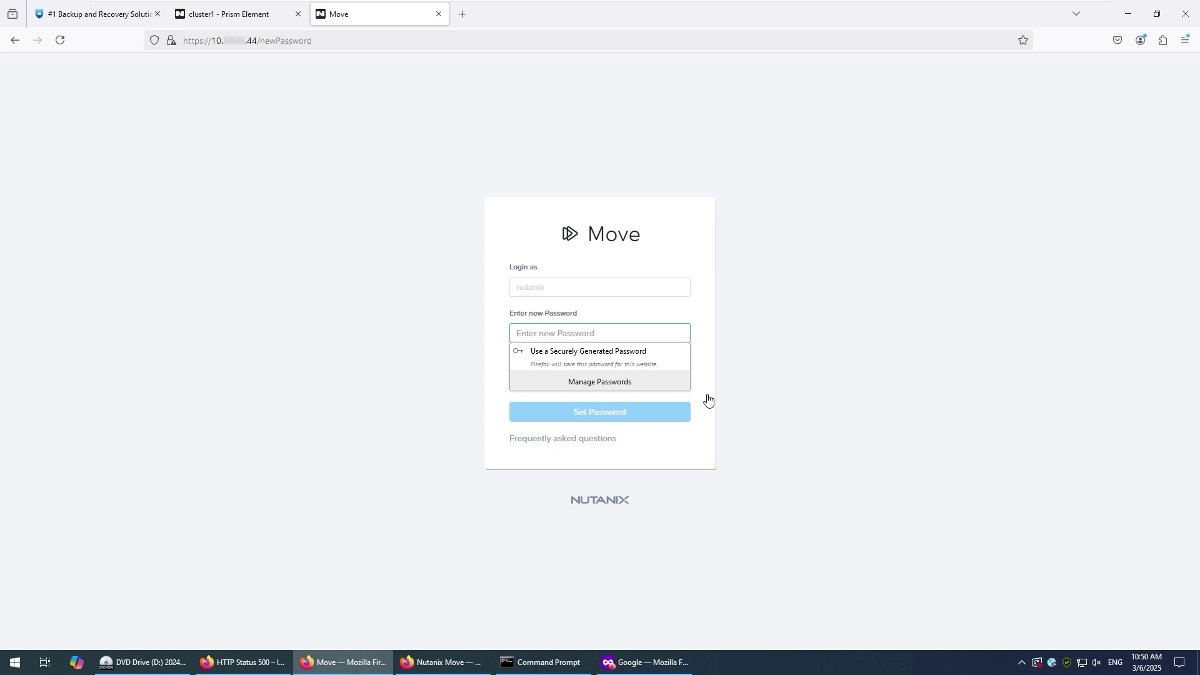
# - Set and confirm a new admin password for Nutanix Move
pyautogui.write('************')
pyautogui.press('Tab')
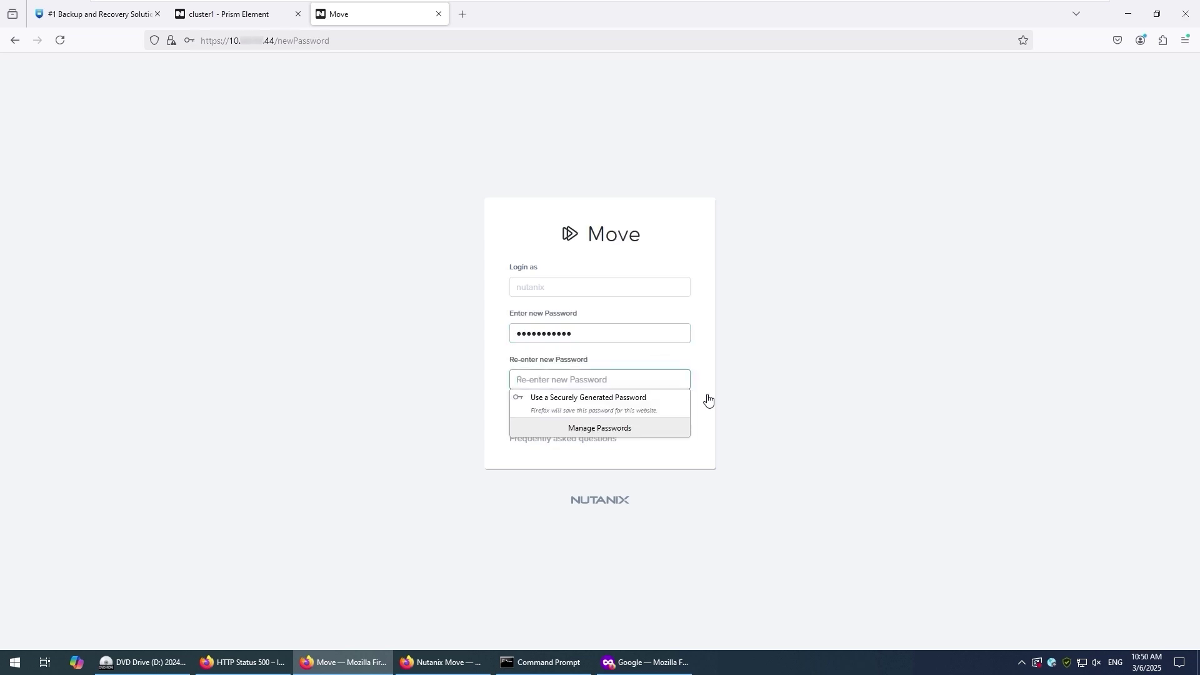
pyautogui.write('************')
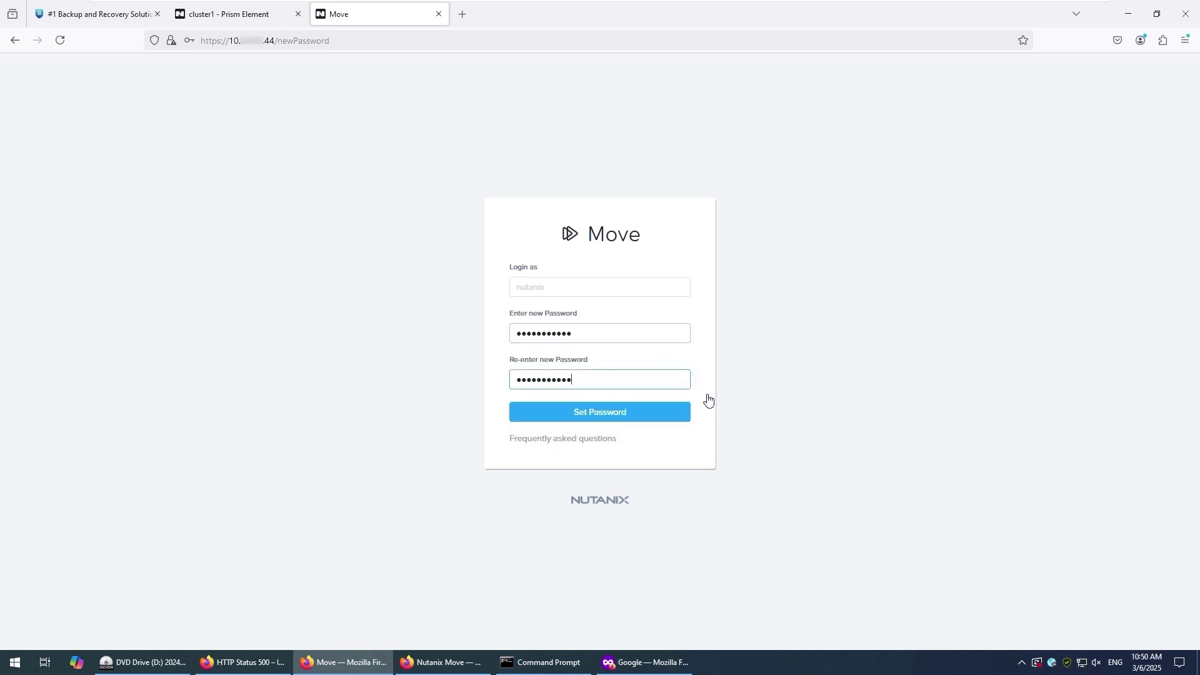
pyautogui.click(660, 417)
# - Log in with the new password, dismiss the prompts, and keep VM as the migration type
pyautogui.write('***')
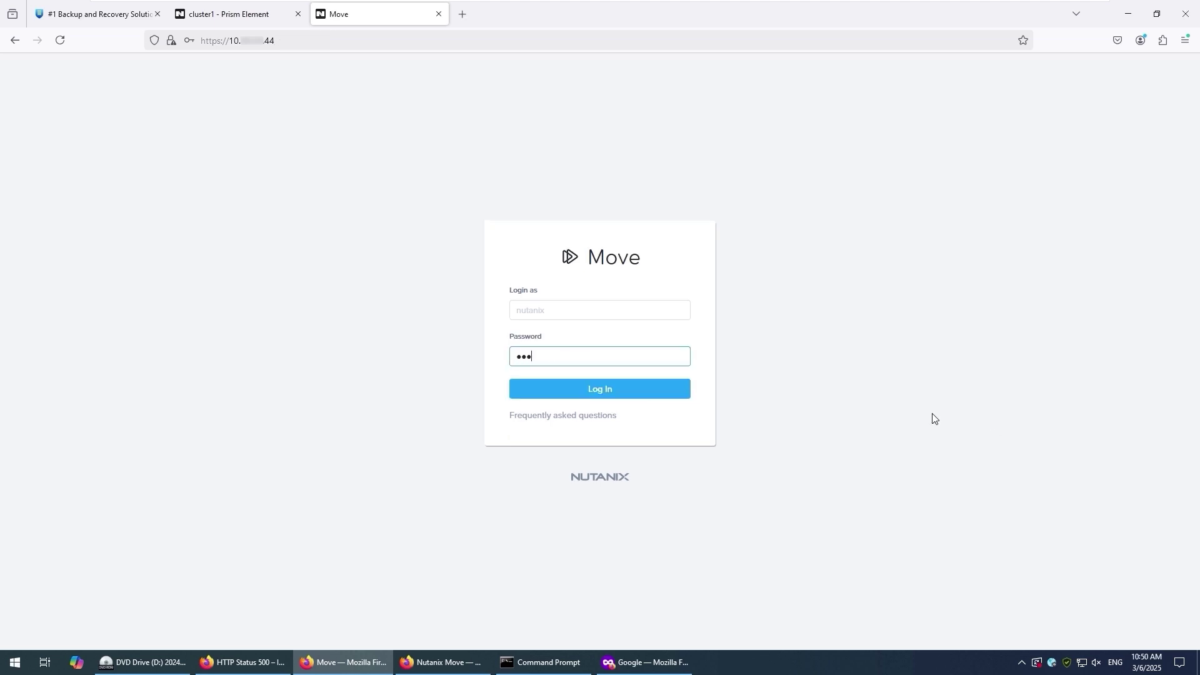
pyautogui.write('********')
pyautogui.click(662, 395)
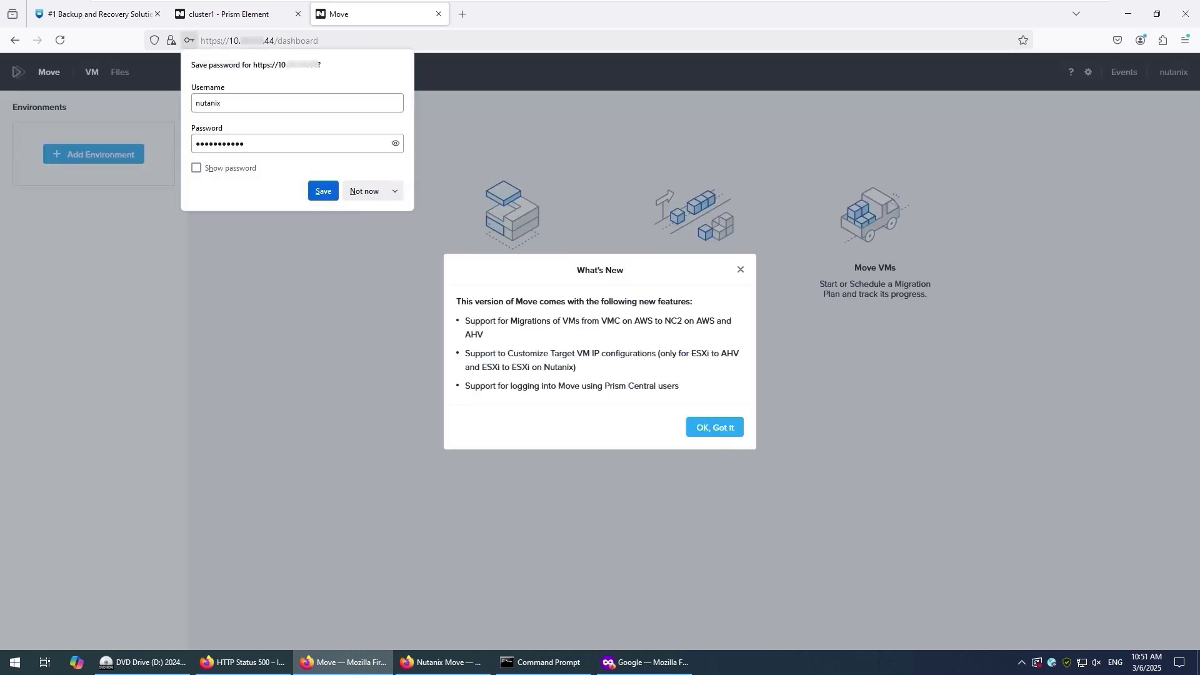
pyautogui.click(1078, 417)
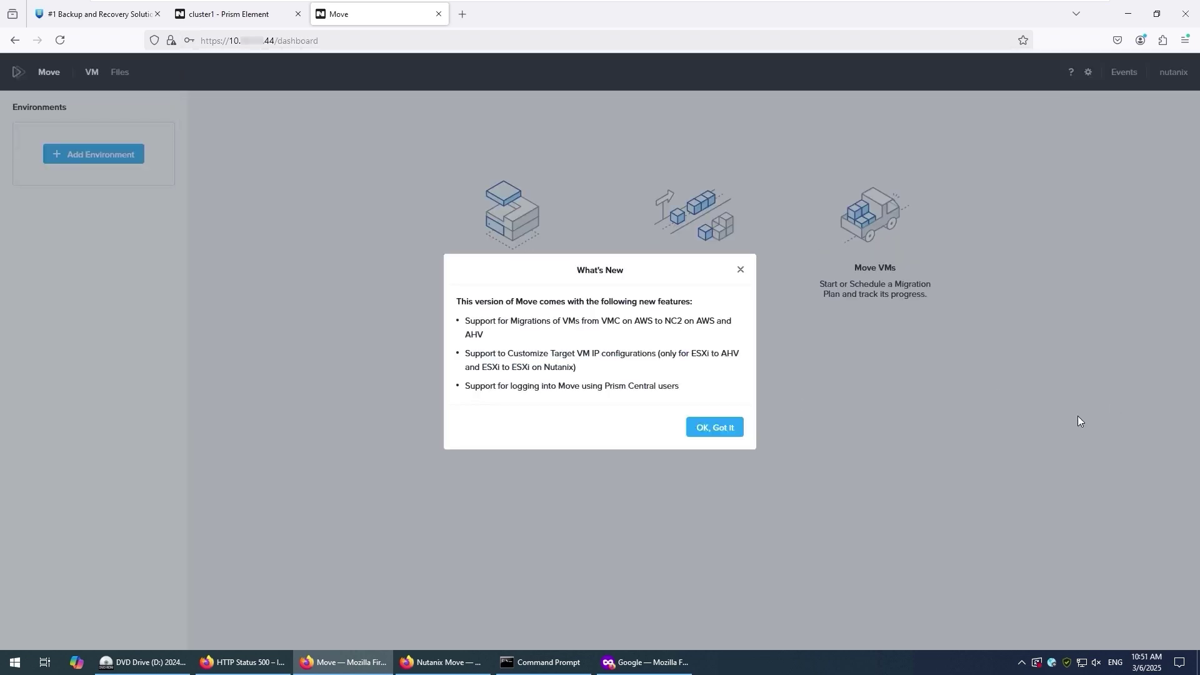
pyautogui.click(715, 427)
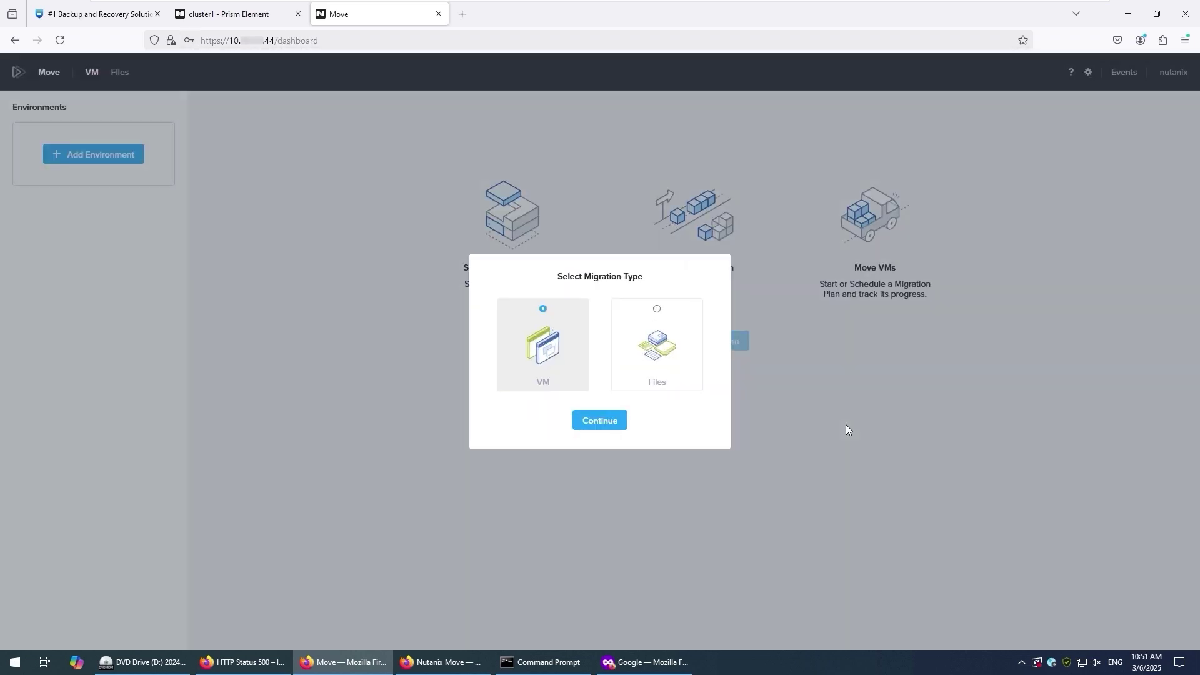
pyautogui.click(578, 429)
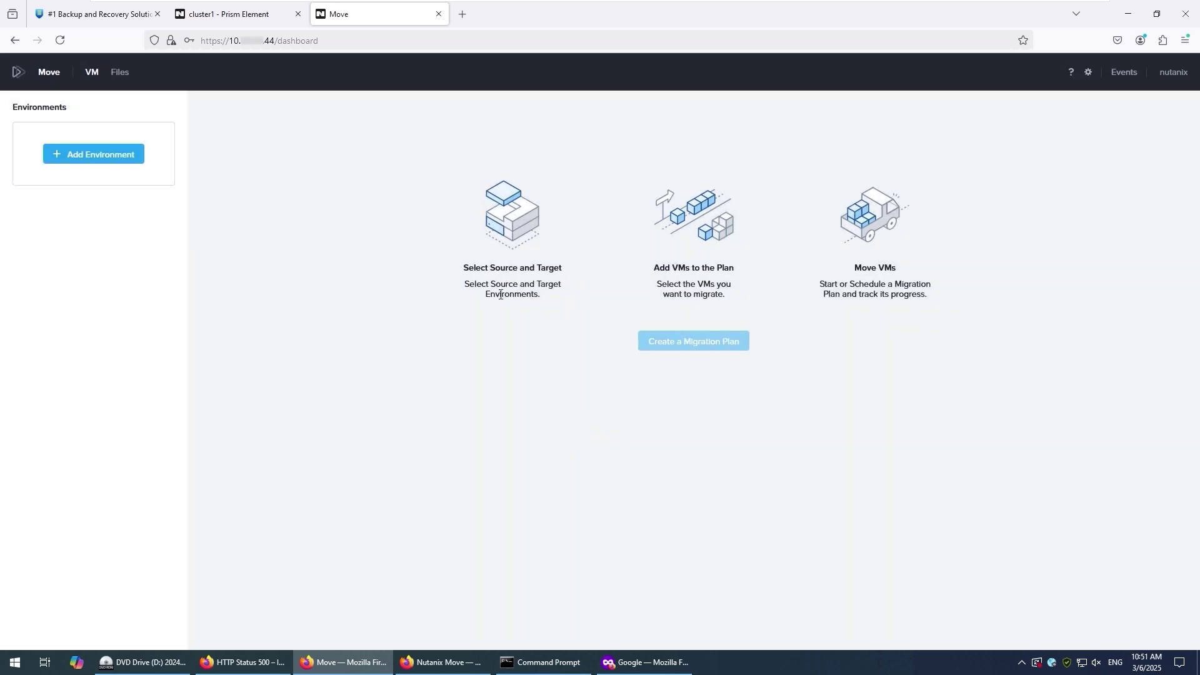
# - Start a new VMware ESXi environment named 'VMware vCenter 70'
pyautogui.click(128, 156)
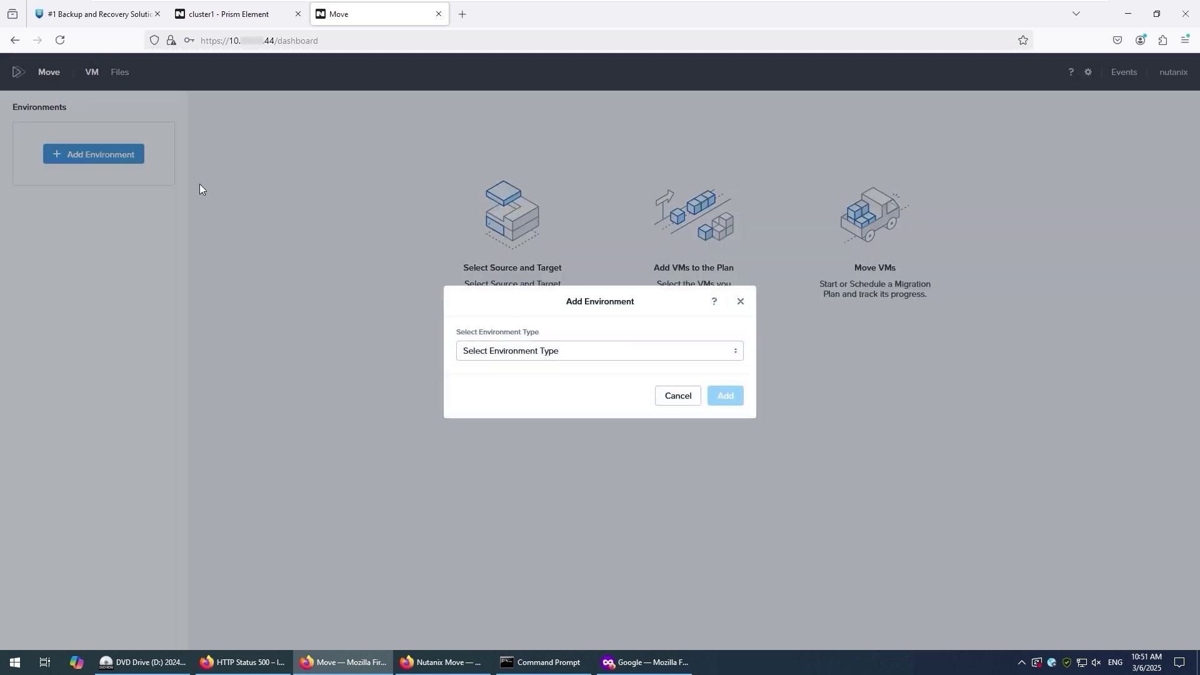
pyautogui.click(558, 352)
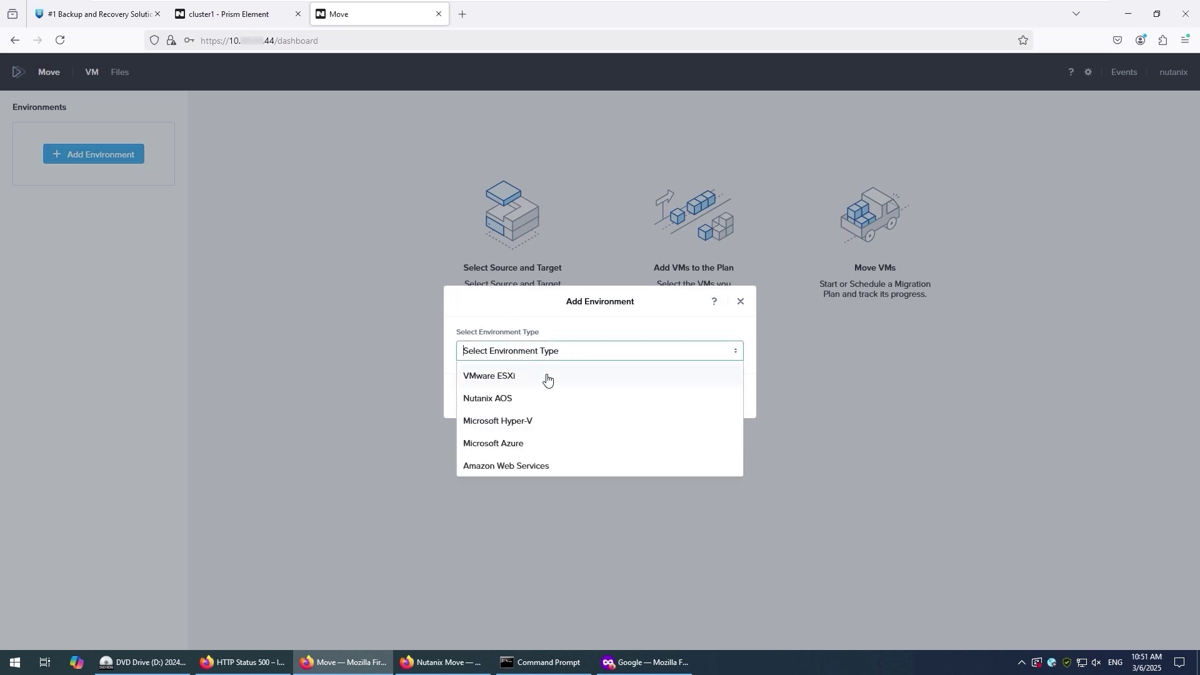
pyautogui.click(547, 379)
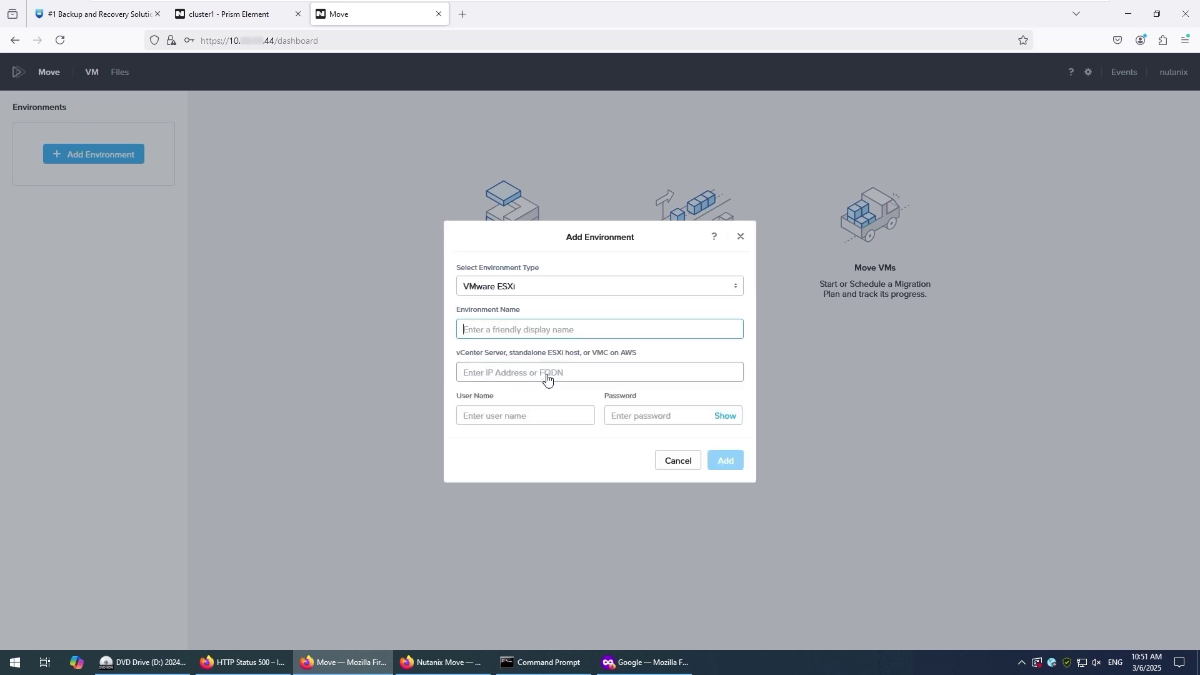
pyautogui.write('VMwa')
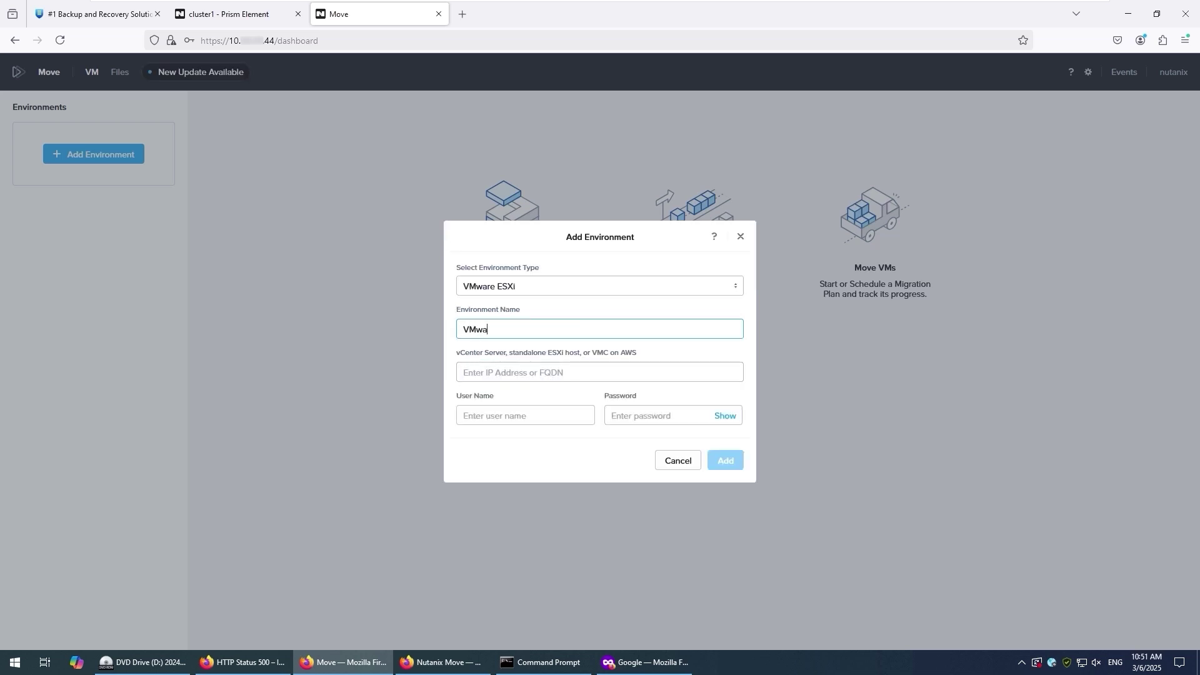
pyautogui.write('re vCenter 70')
# - Point it at vCenter 10.0.0.70 with the vSphere administrator account and password, and add it
pyautogui.click(536, 370)
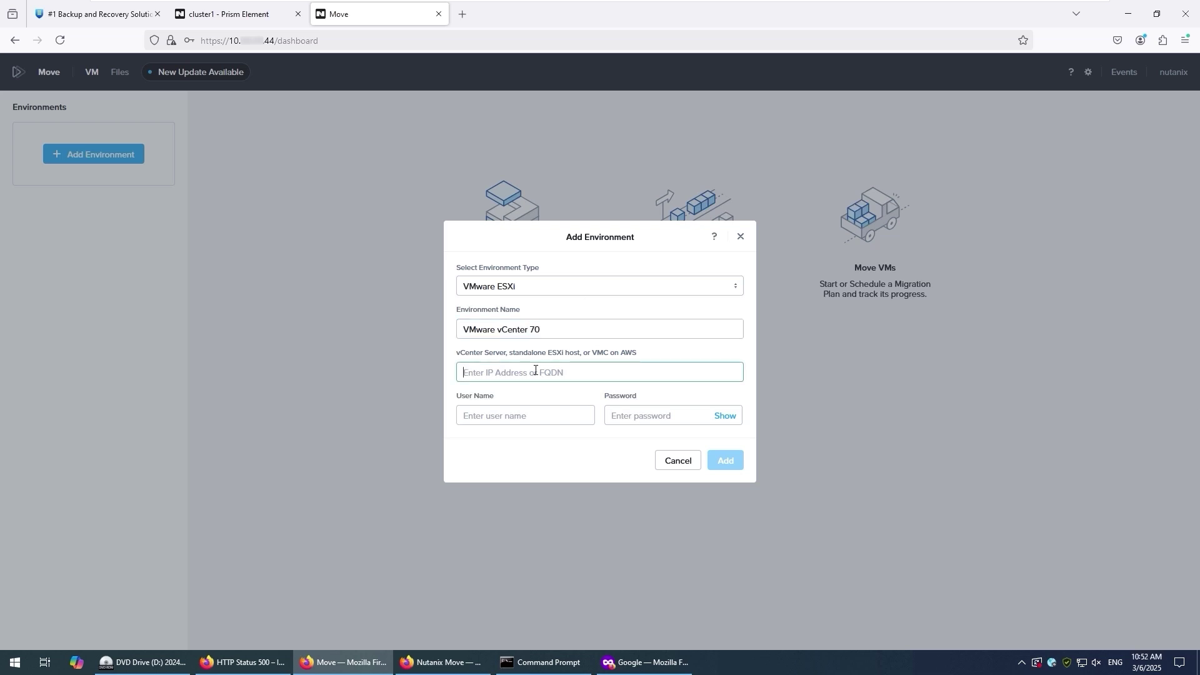
pyautogui.write('10.0.0.70')
pyautogui.press('Tab')
pyautogui.write('adminis')
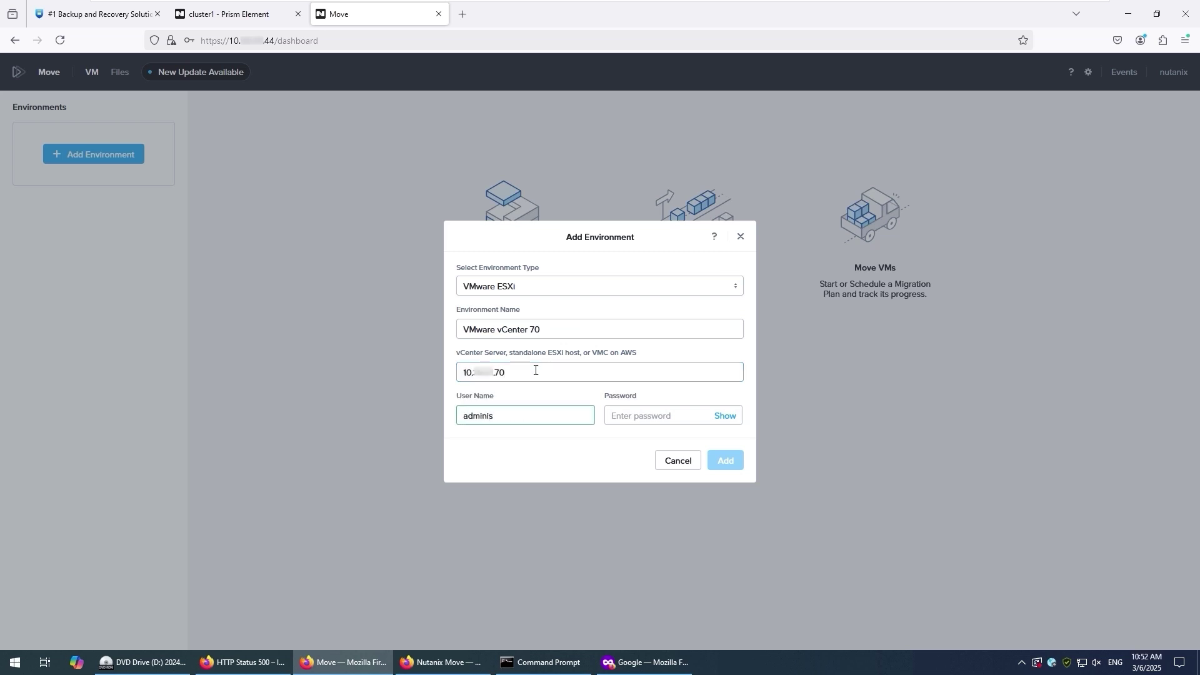
pyautogui.write('trator@vsphere.local')
pyautogui.press('Tab')
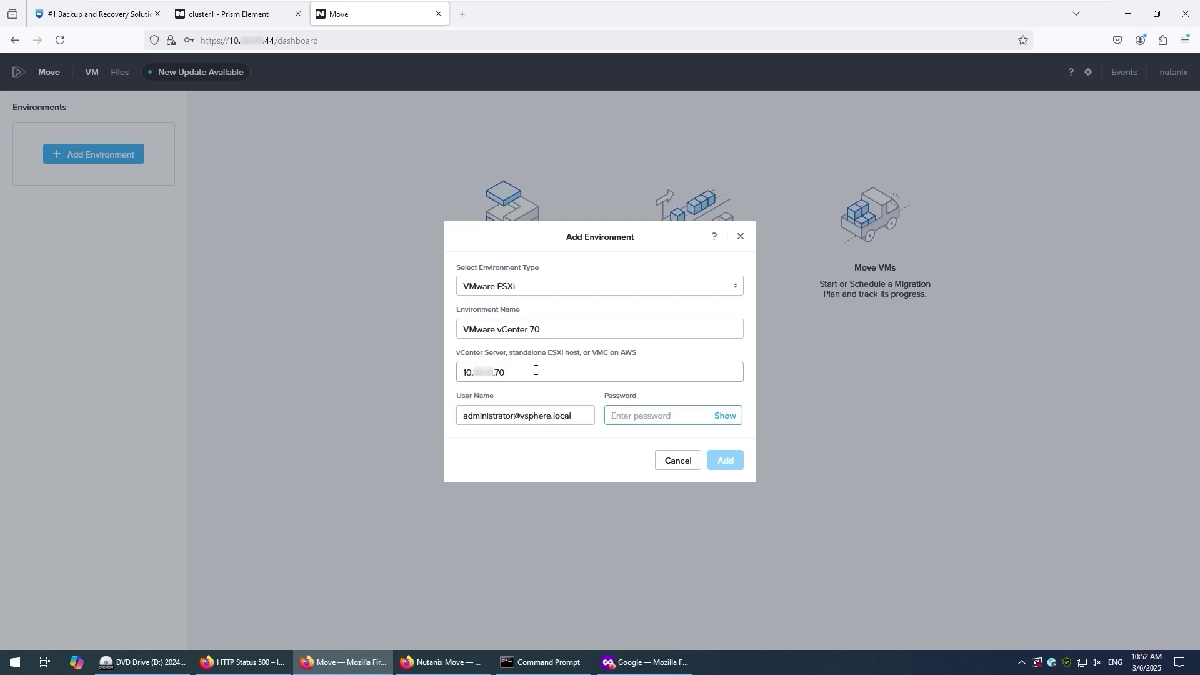
pyautogui.write('***********')
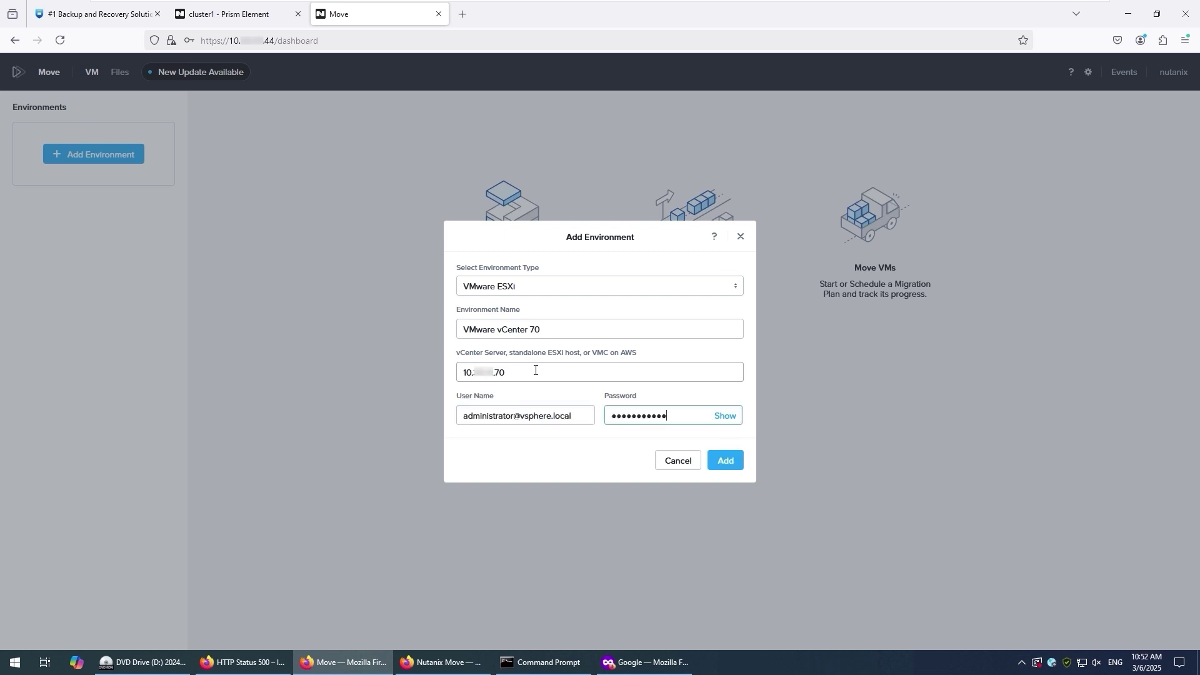
pyautogui.click(729, 462)
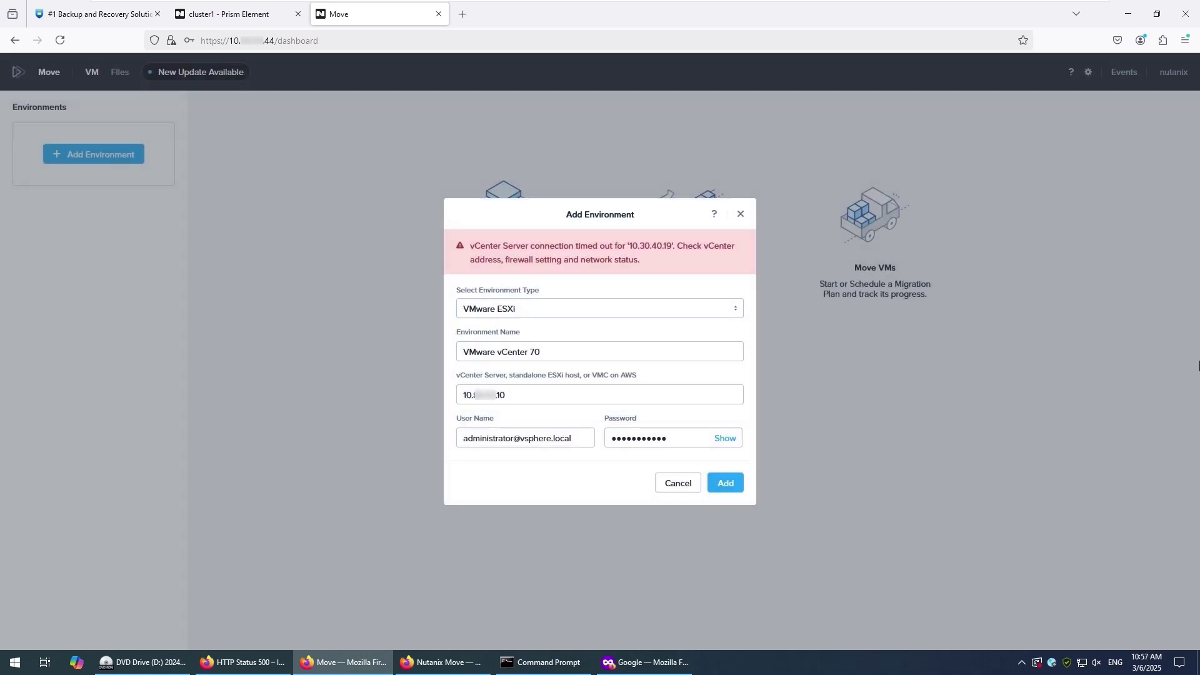
pyautogui.click(725, 482)
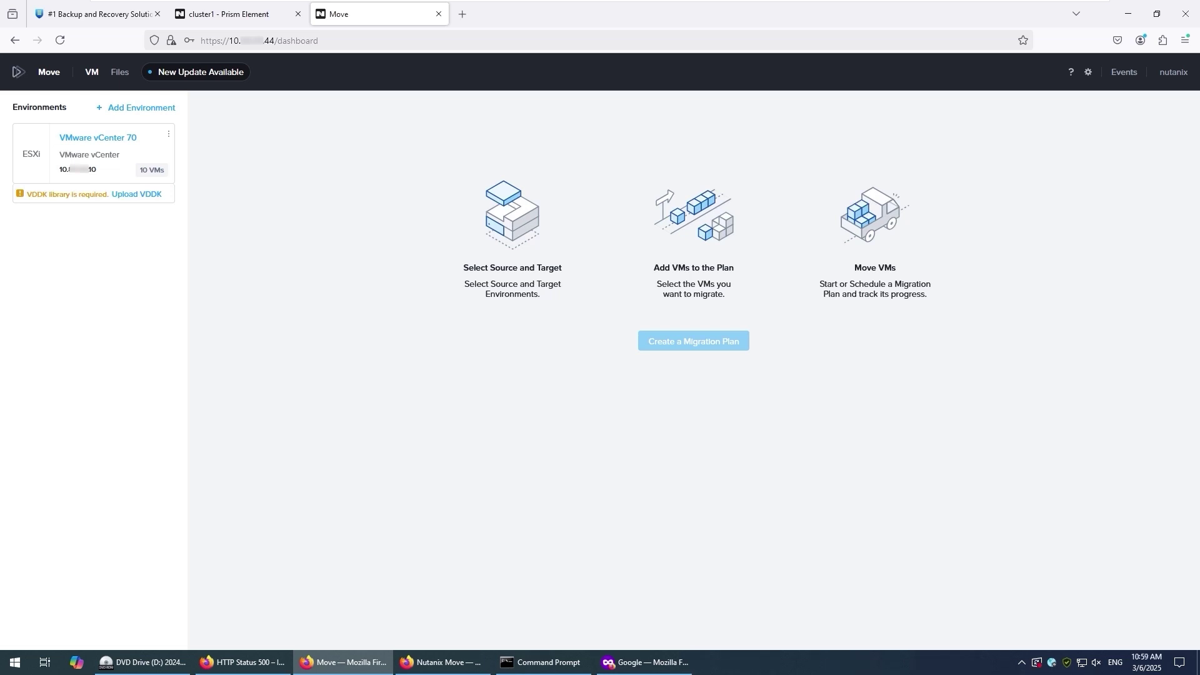
# - Load the Broadcom VDDK download page from the pasted link in a new tab
pyautogui.click(463, 15)
pyautogui.rightClick(427, 39)
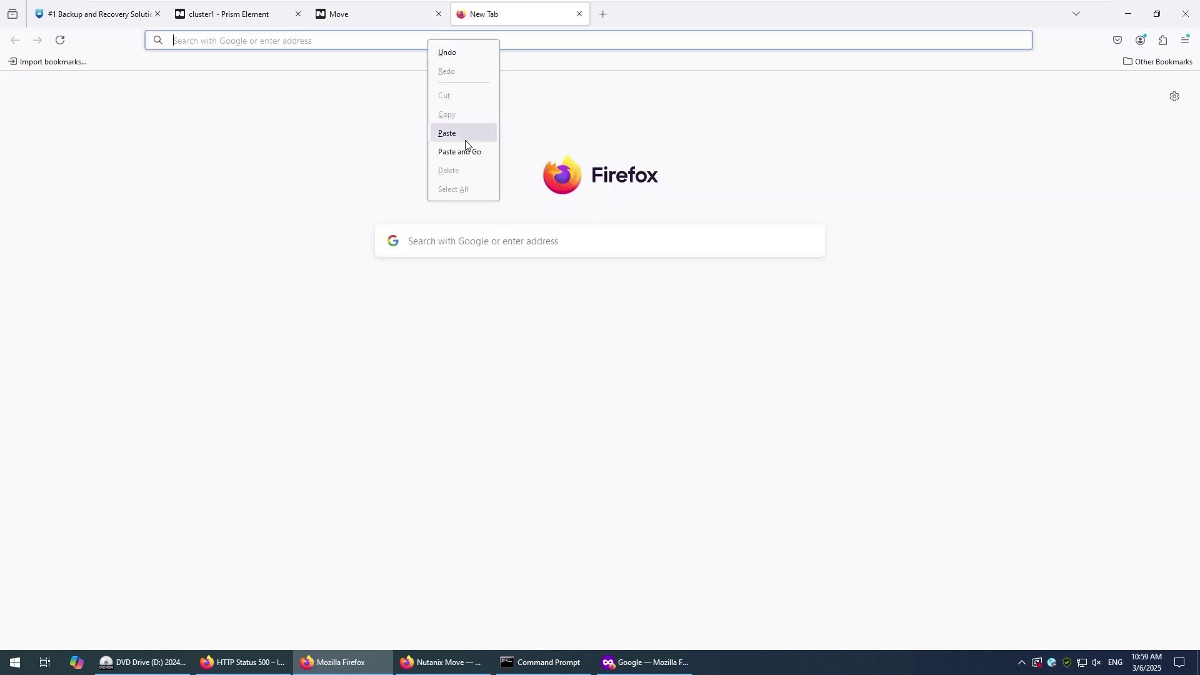
pyautogui.click(467, 136)
pyautogui.press('Return')
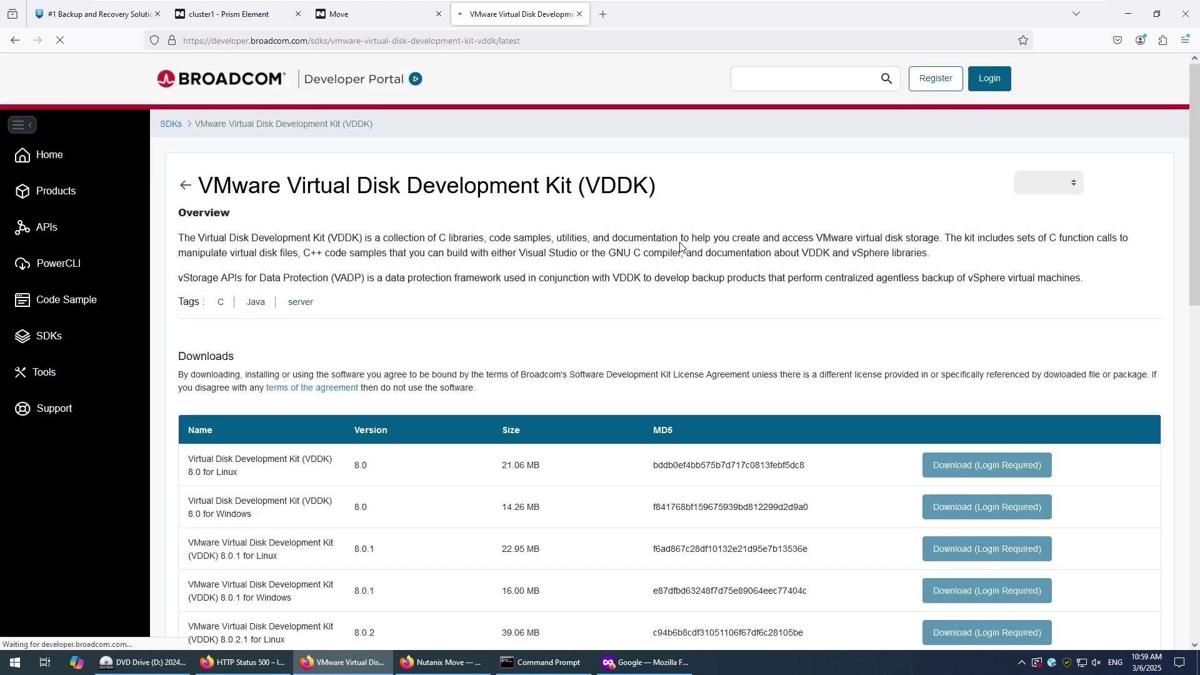
pyautogui.scroll(-1, 715, 266)
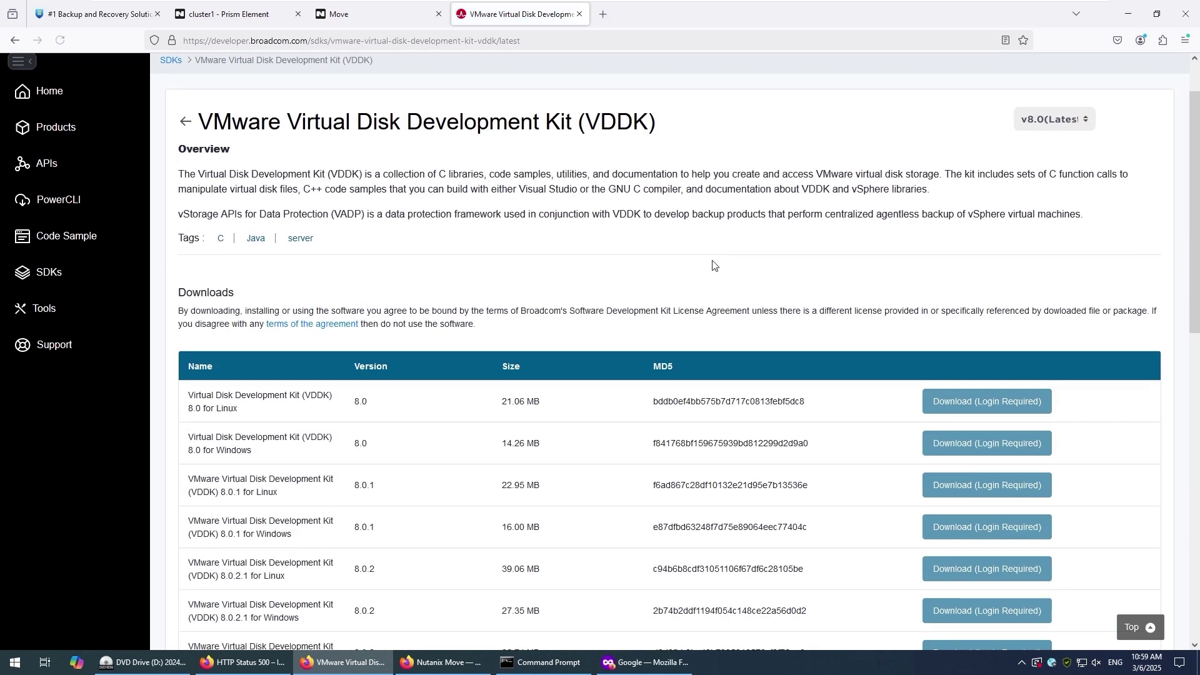
pyautogui.scroll(-1, 714, 266)
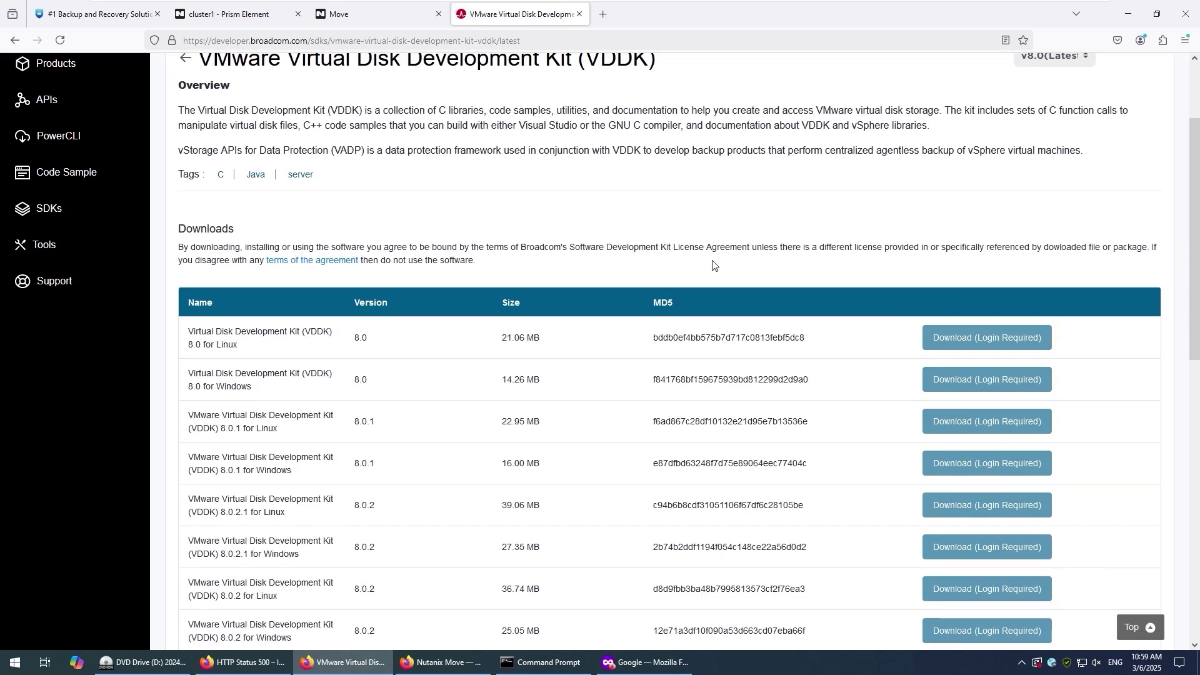
pyautogui.scroll(1, 715, 265)
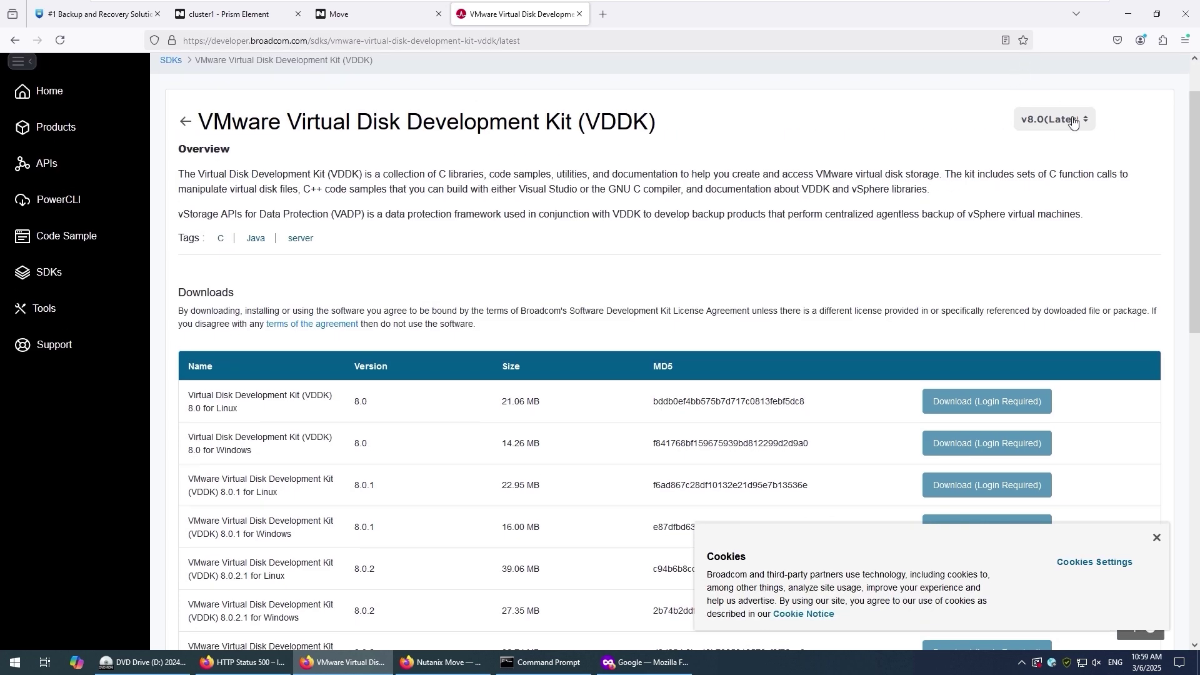
# - Dismiss the cookie notice, show the v7.0 VDDK downloads, then return to the Move tab
pyautogui.click(1158, 539)
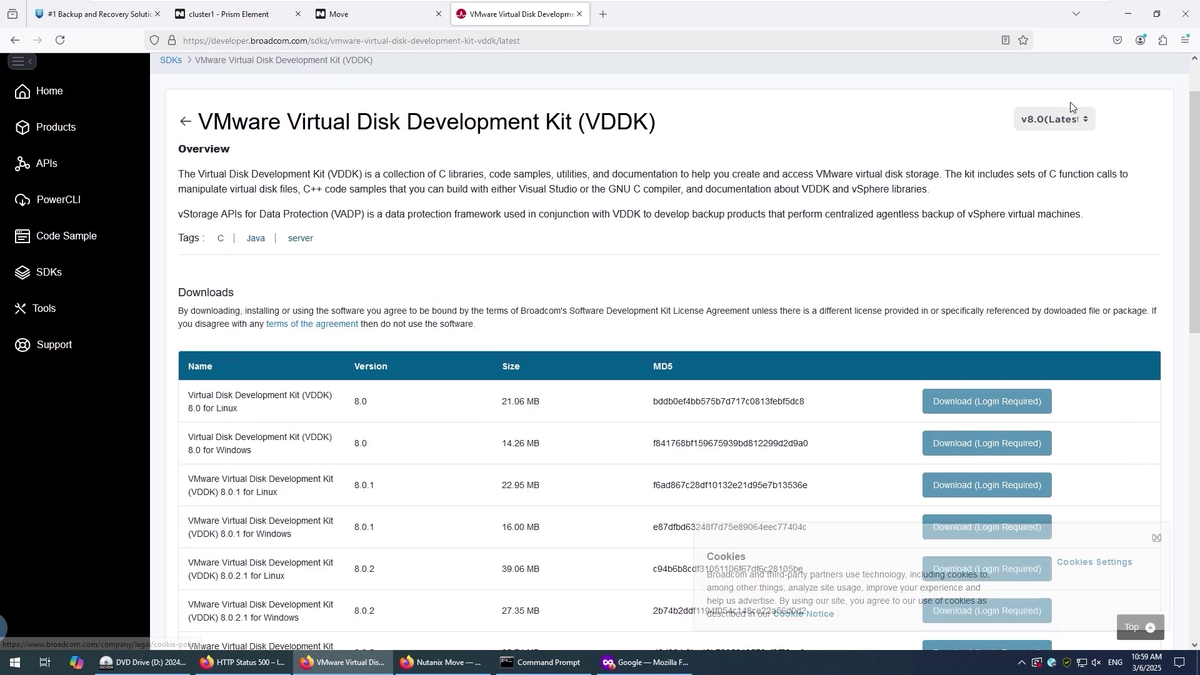
pyautogui.click(1069, 119)
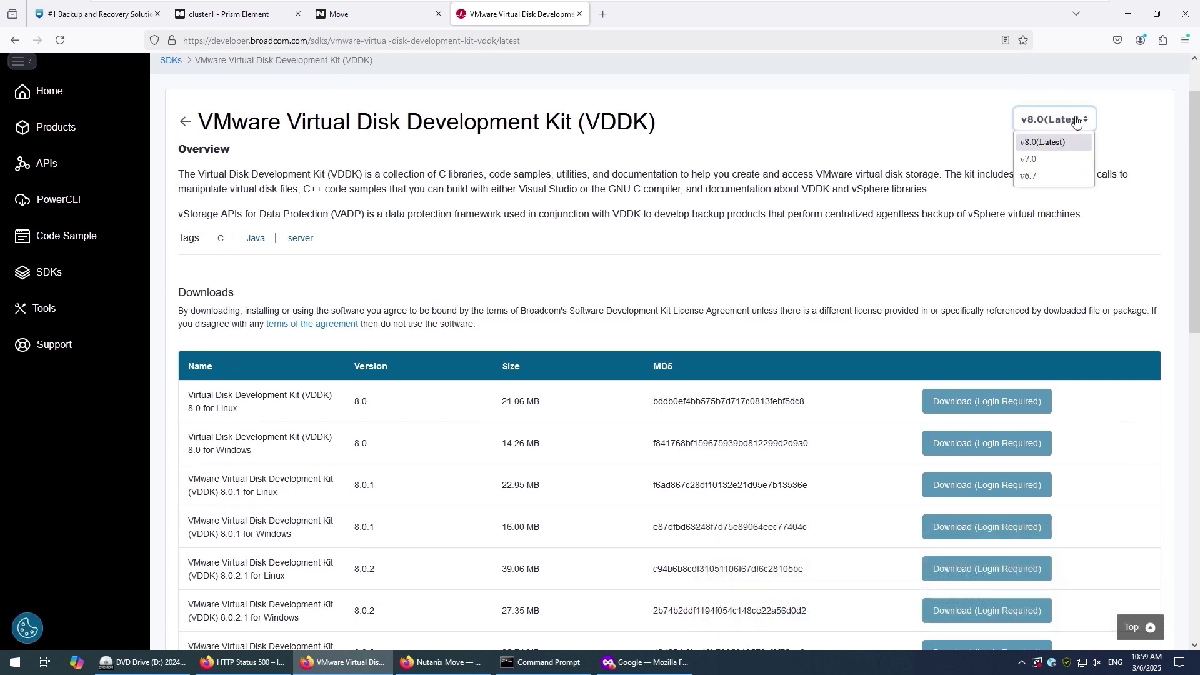
pyautogui.click(1049, 159)
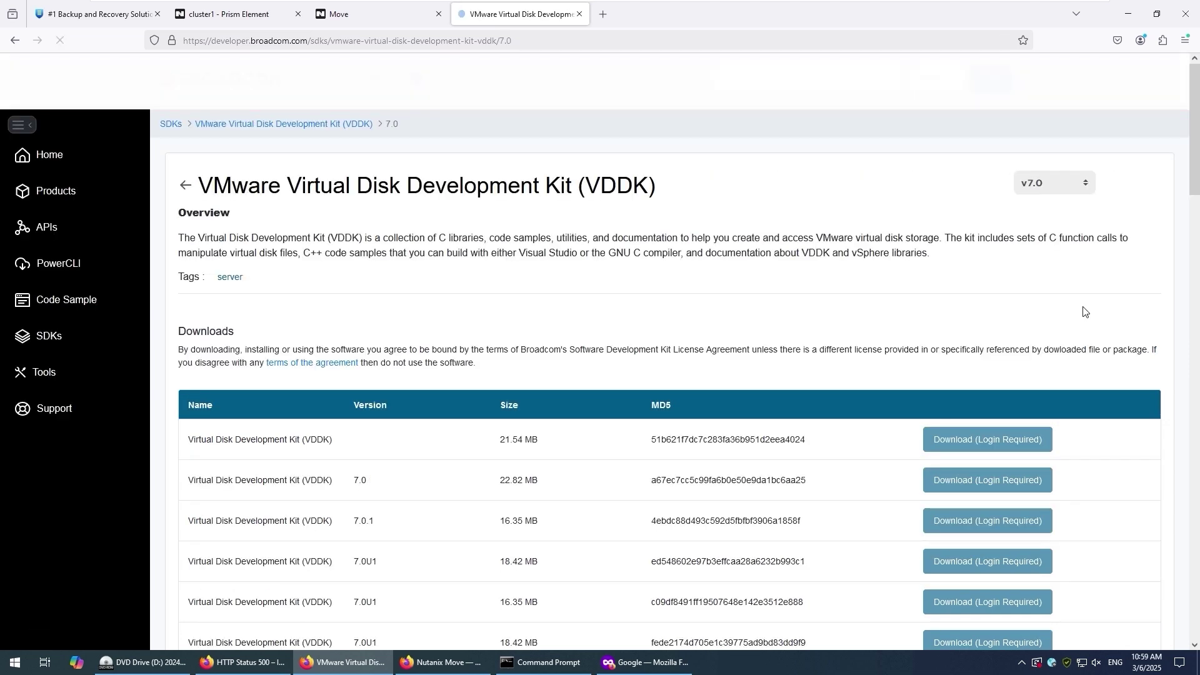
pyautogui.scroll(-4, 622, 478)
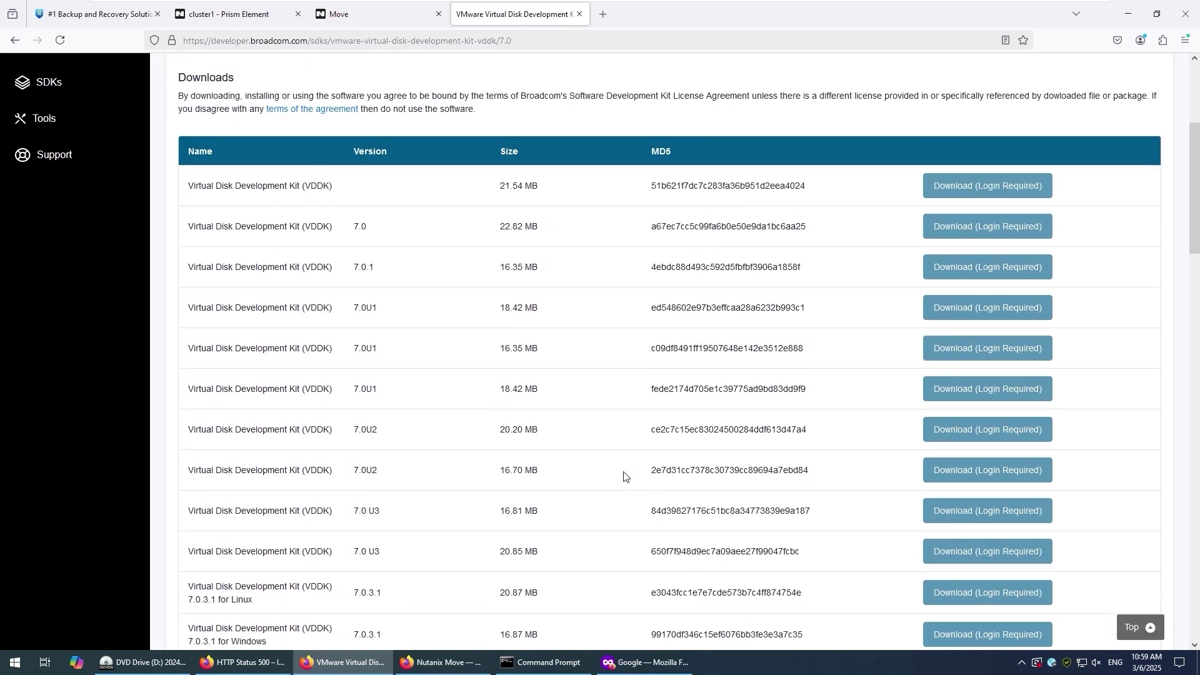
pyautogui.scroll(-8, 624, 477)
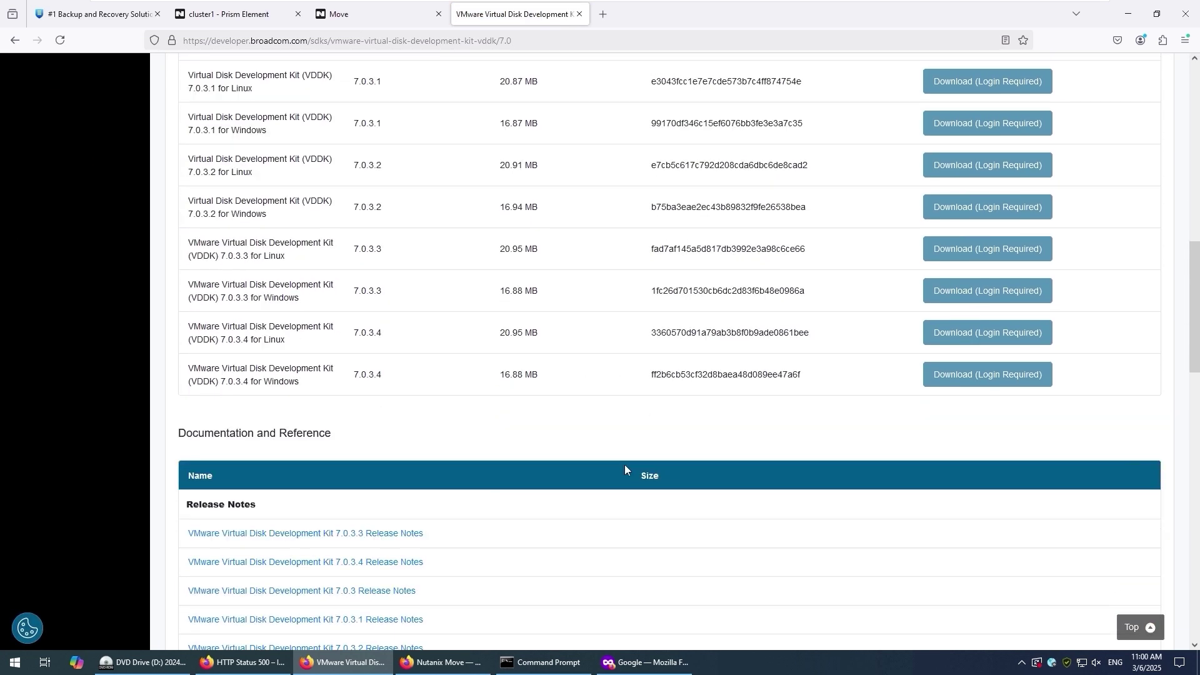
pyautogui.scroll(4, 627, 463)
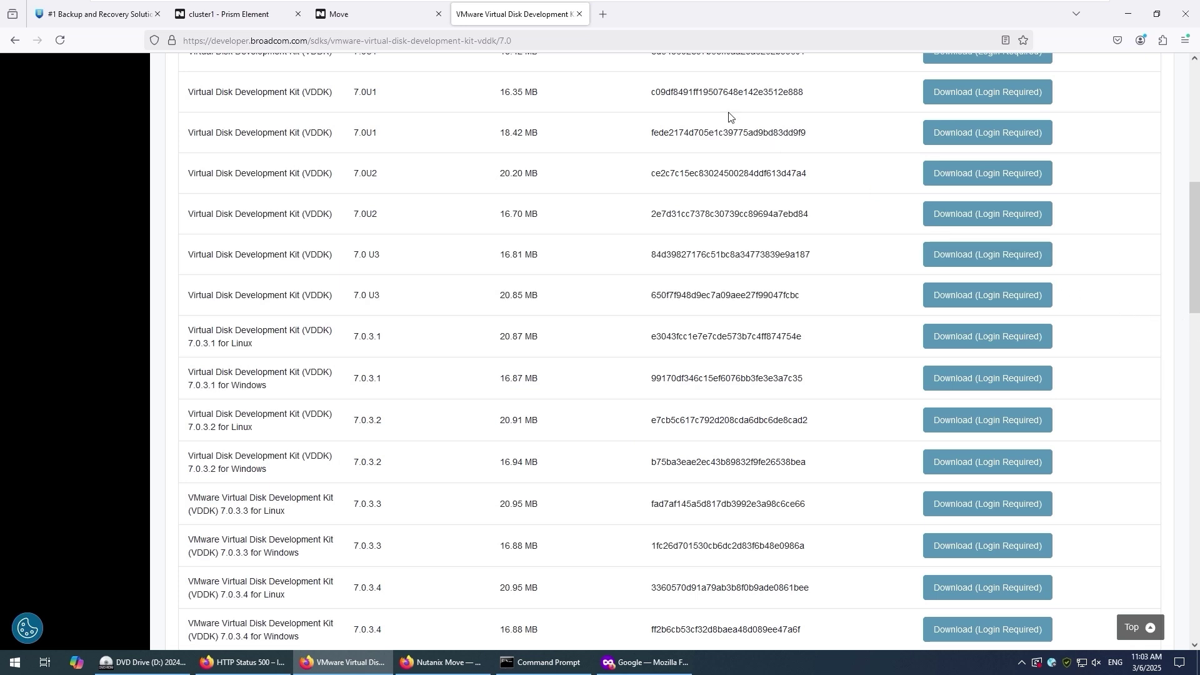
pyautogui.click(393, 22)
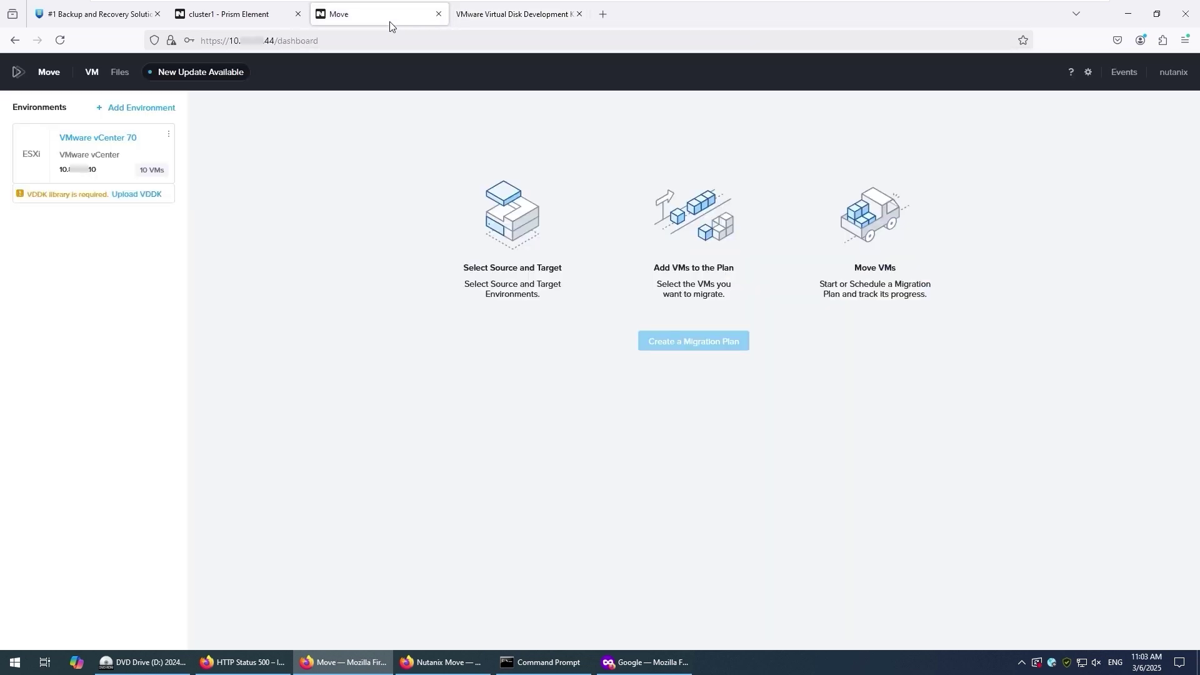
# - Close the VDDK tab and upload the second disklib tar.gz archive as VDDK-7.0.3.1
pyautogui.click(579, 14)
pyautogui.click(137, 194)
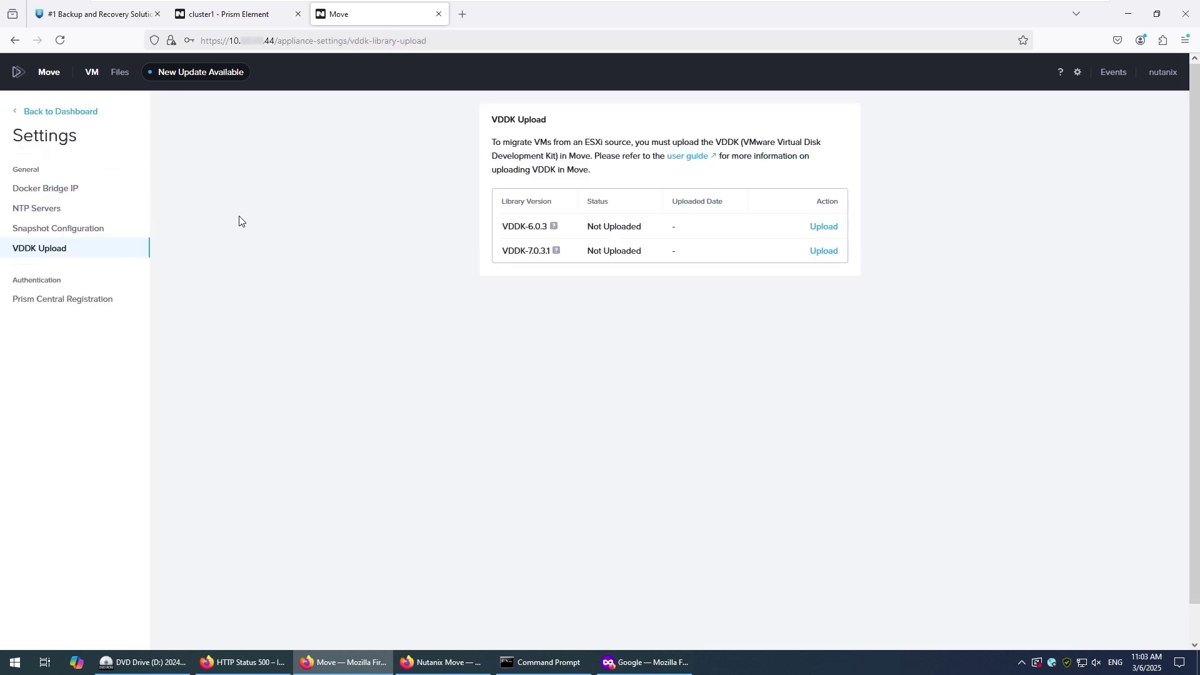
pyautogui.click(835, 253)
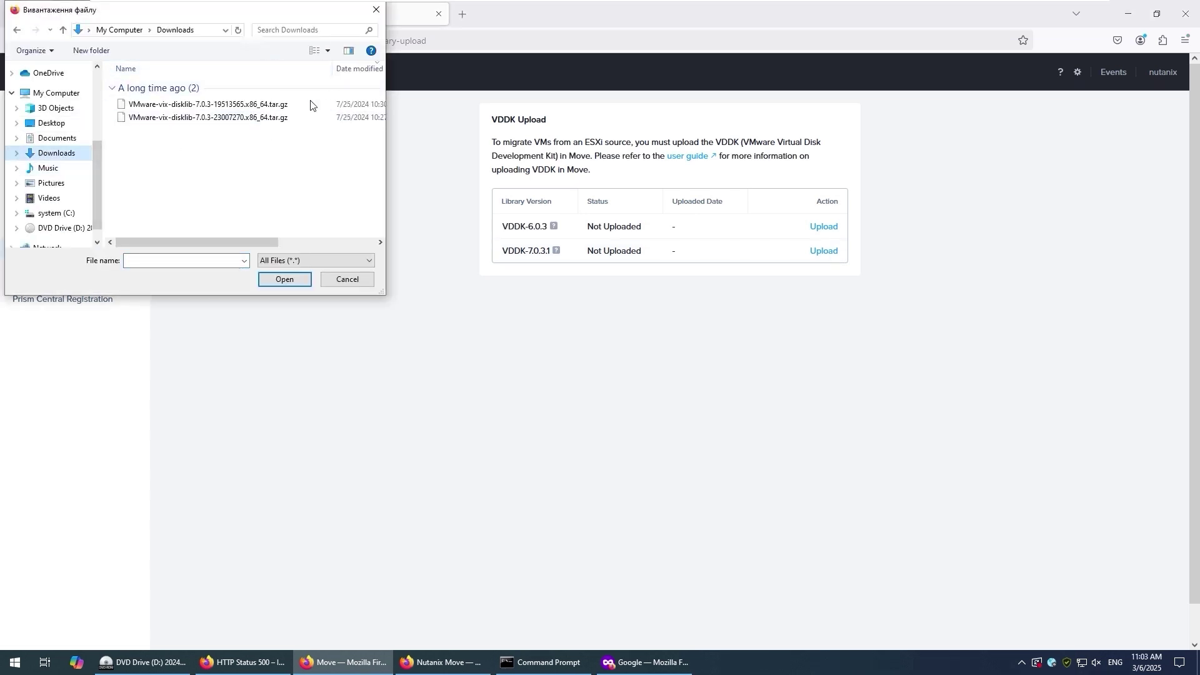
pyautogui.click(269, 117)
pyautogui.click(285, 279)
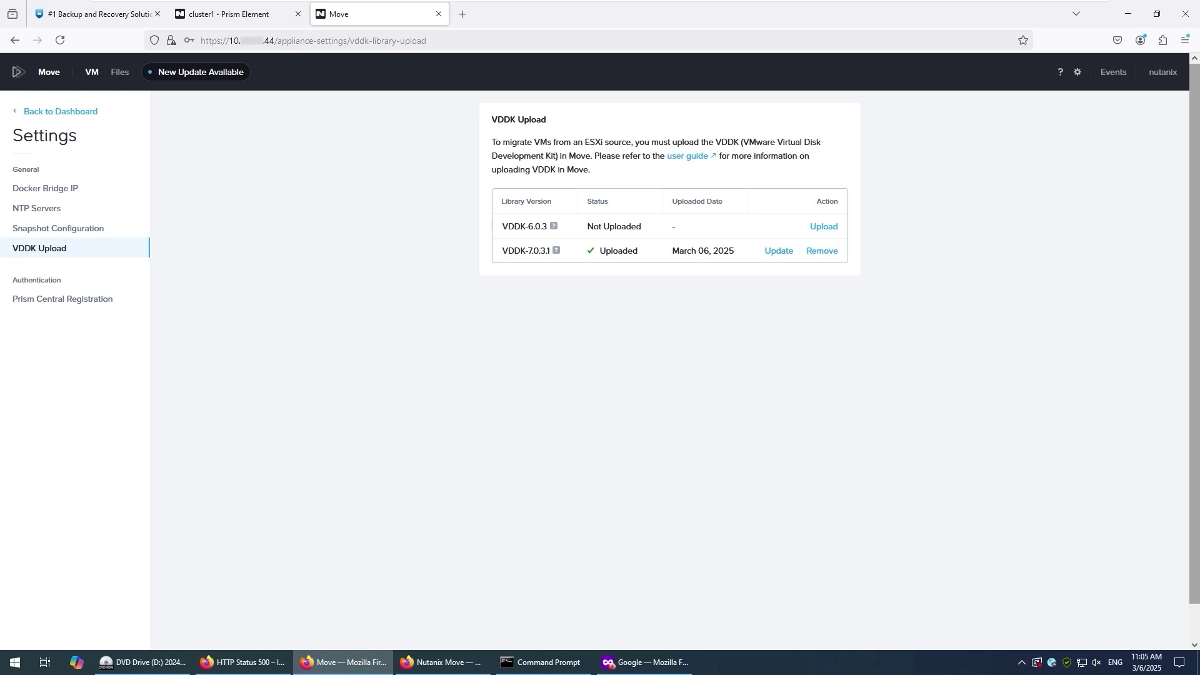
pyautogui.click(83, 113)
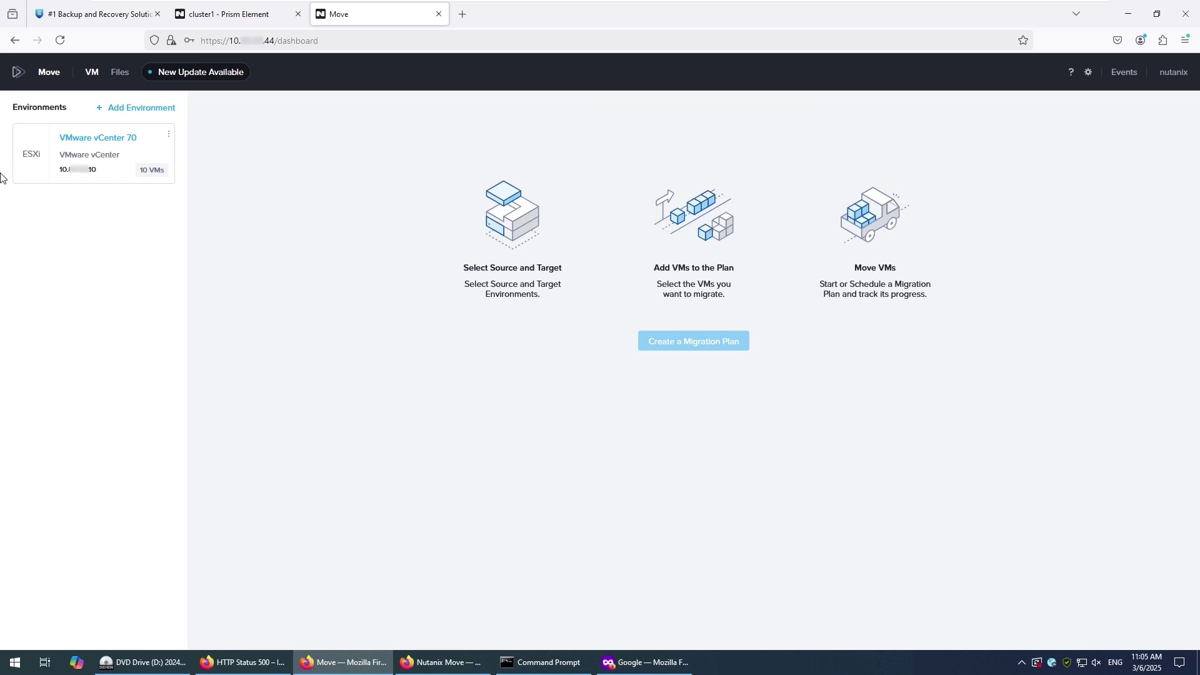
# - Start a new Nutanix AOS environment named 'Nutanix 2025'
pyautogui.click(141, 108)
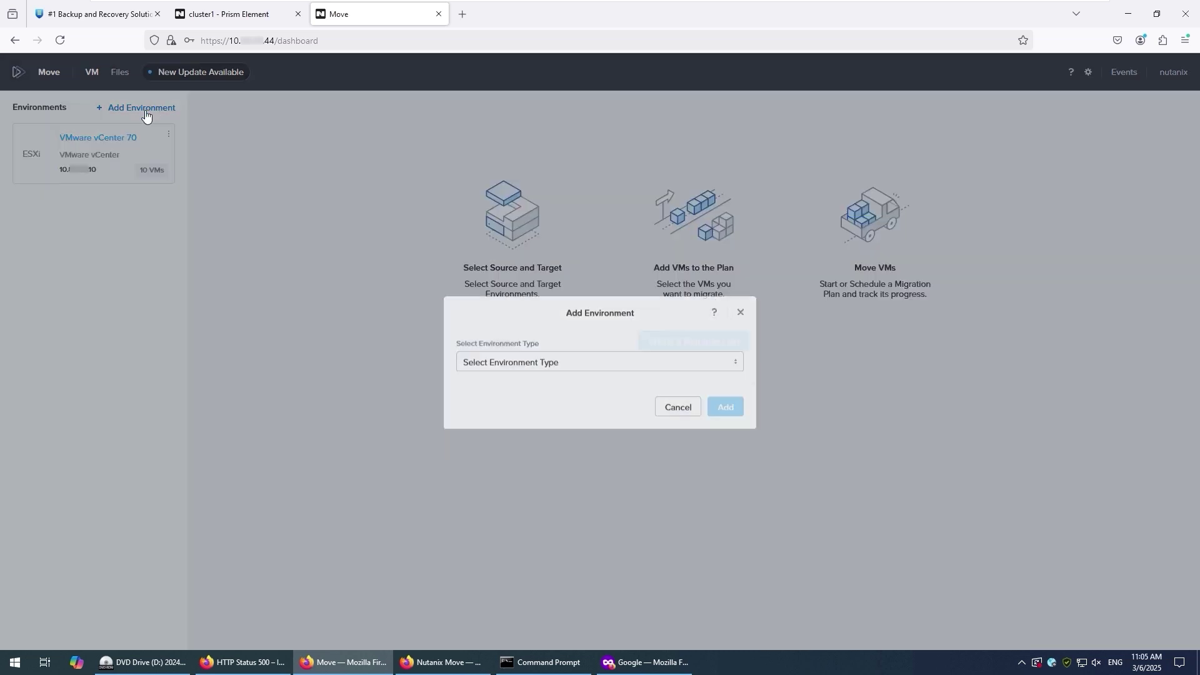
pyautogui.click(597, 352)
pyautogui.click(572, 403)
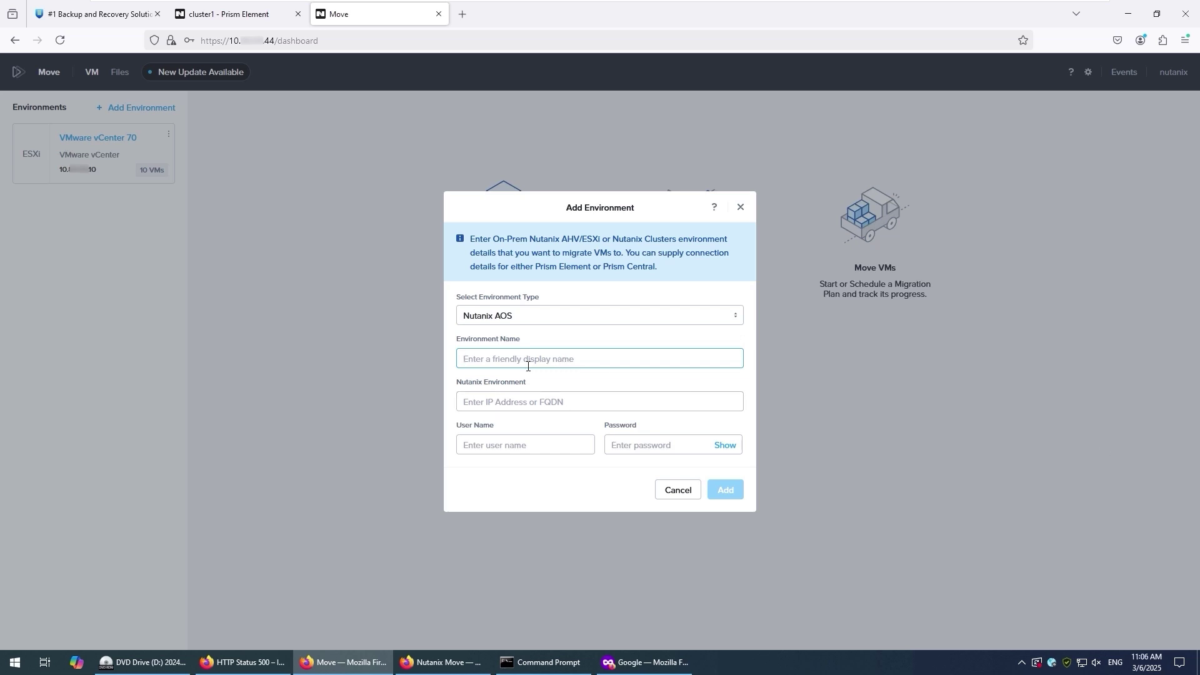
pyautogui.write('Nutanix 2025')
# - Connect it to cluster 10.xx.xx.11 as admin with its password, add it, and begin a migration plan
pyautogui.press('Tab')
pyautogui.write('10.xx.xx.11')
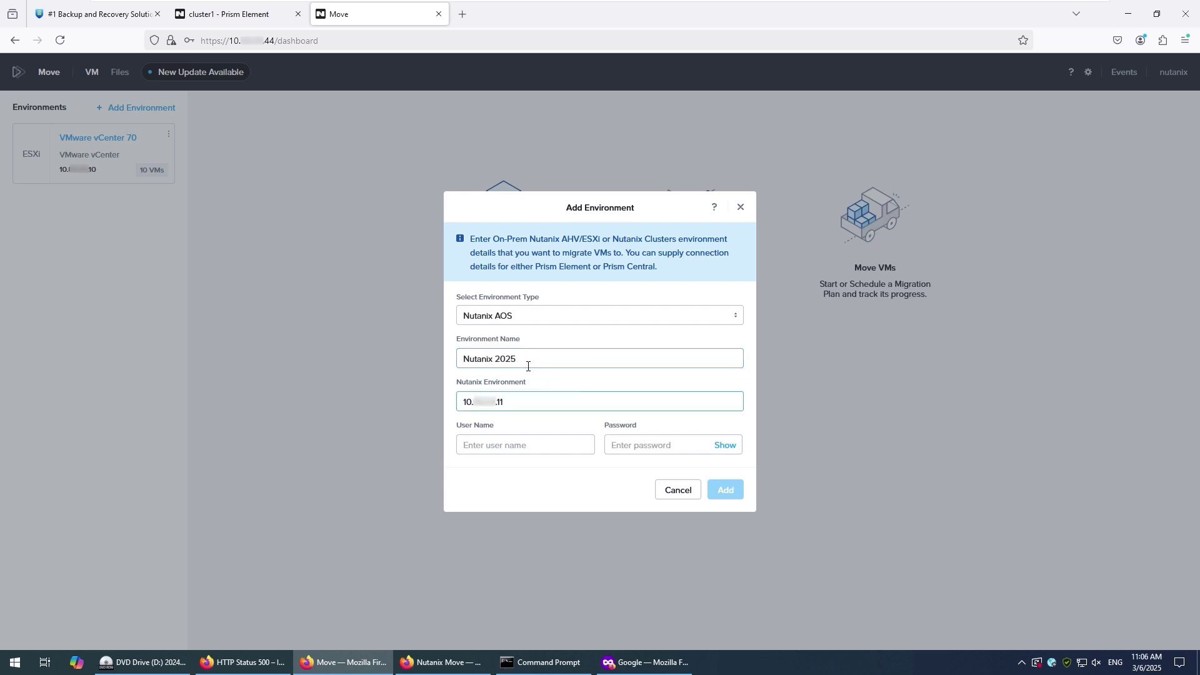
pyautogui.press('Tab')
pyautogui.write('admin')
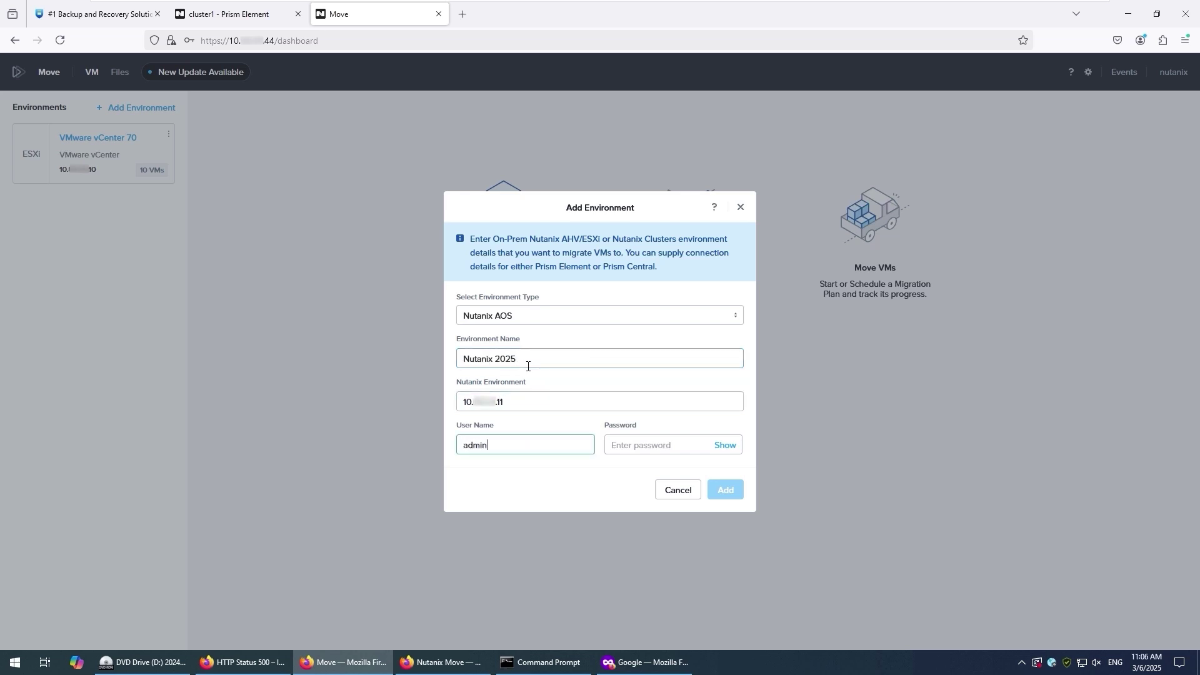
pyautogui.press('Tab')
pyautogui.write('nutanix/4u!')
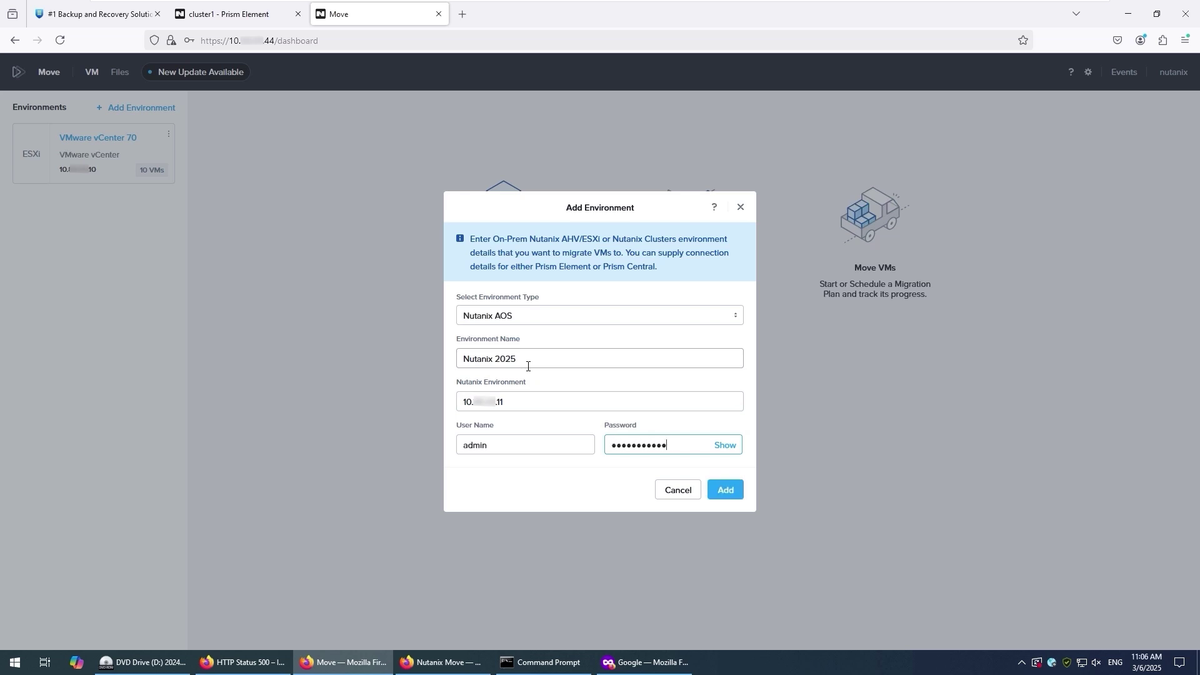
pyautogui.click(725, 491)
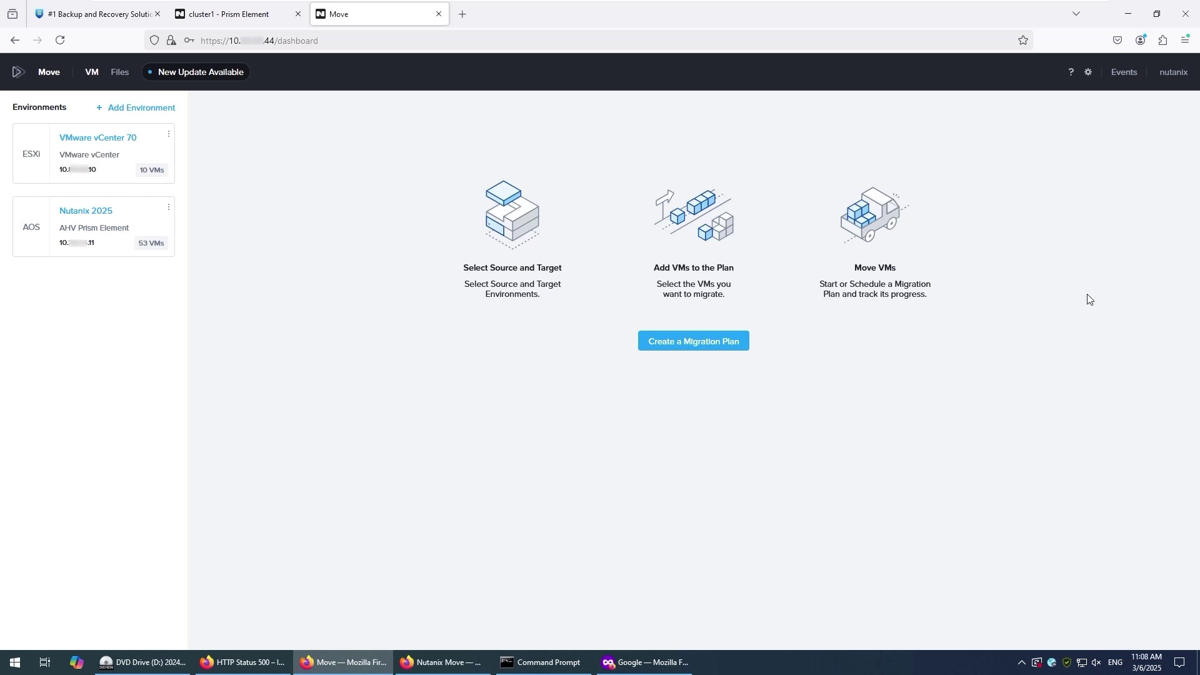
pyautogui.click(729, 342)
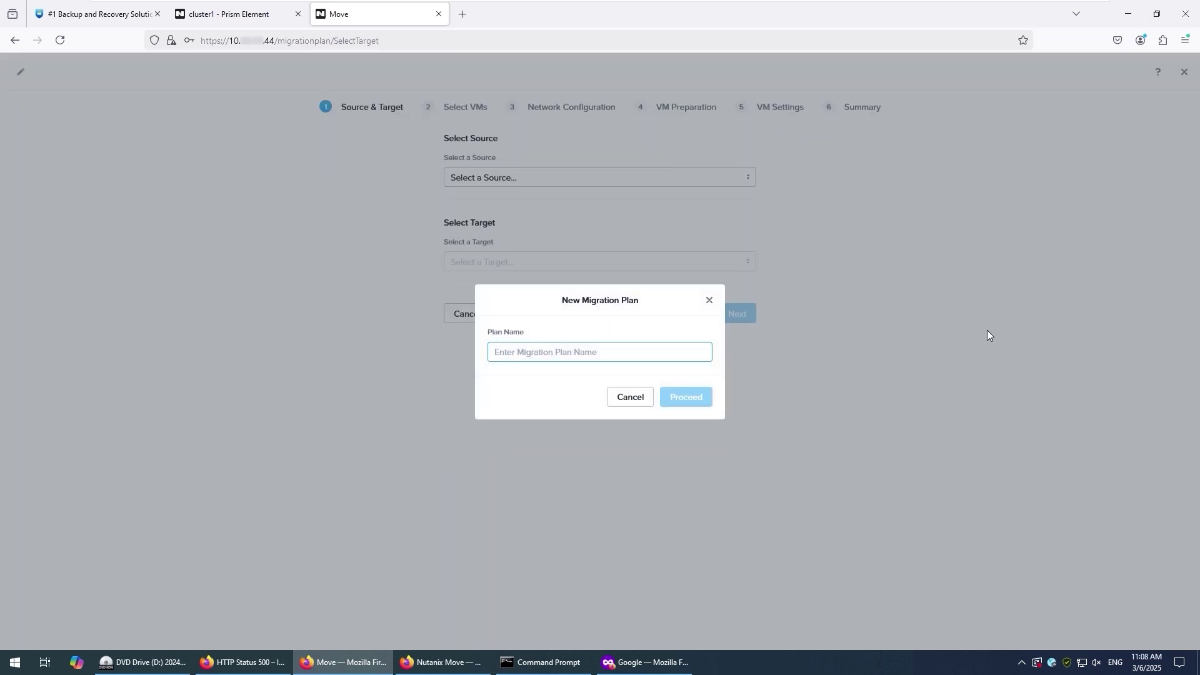
# - Name the plan 'VMware migration to Nutanix 01' with VMware vCenter 70 as source
pyautogui.write('VMware')
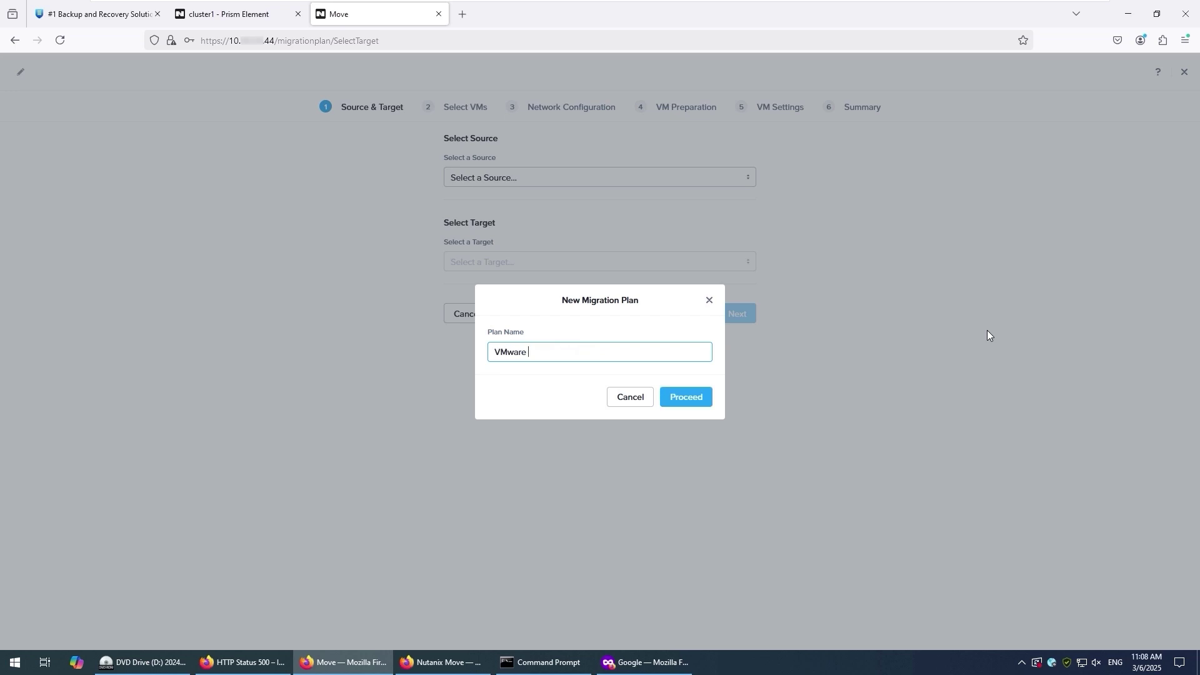
pyautogui.write(' migration to Nutanix 01')
pyautogui.click(712, 398)
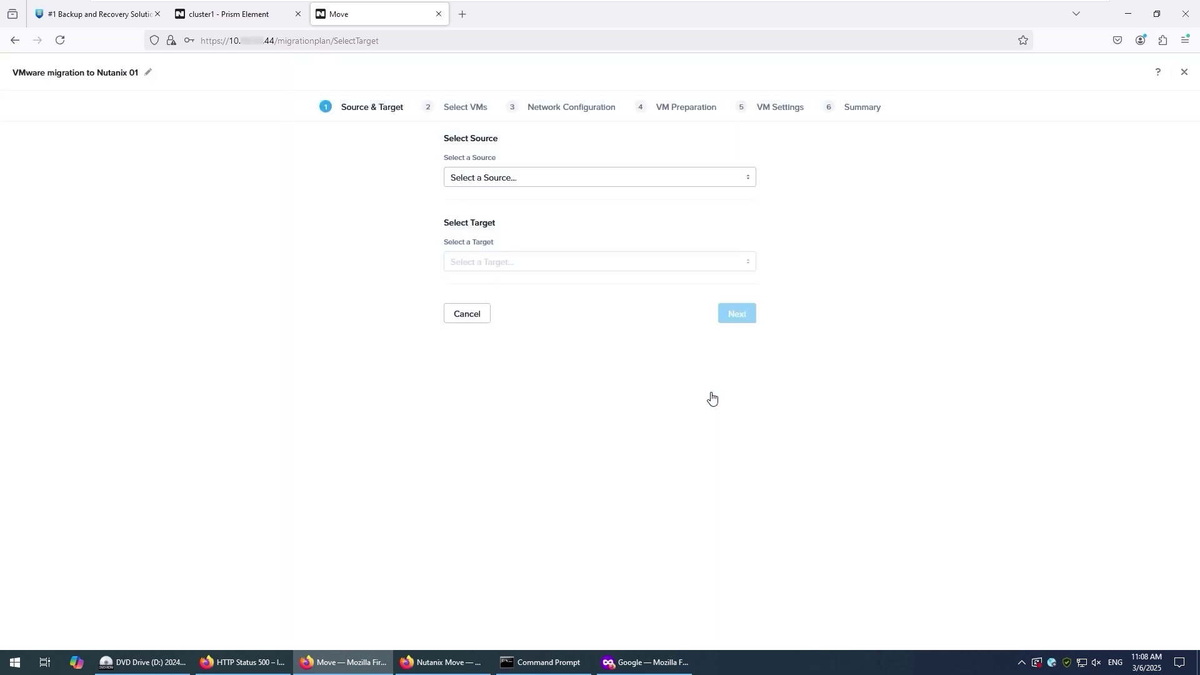
pyautogui.click(570, 179)
pyautogui.click(564, 206)
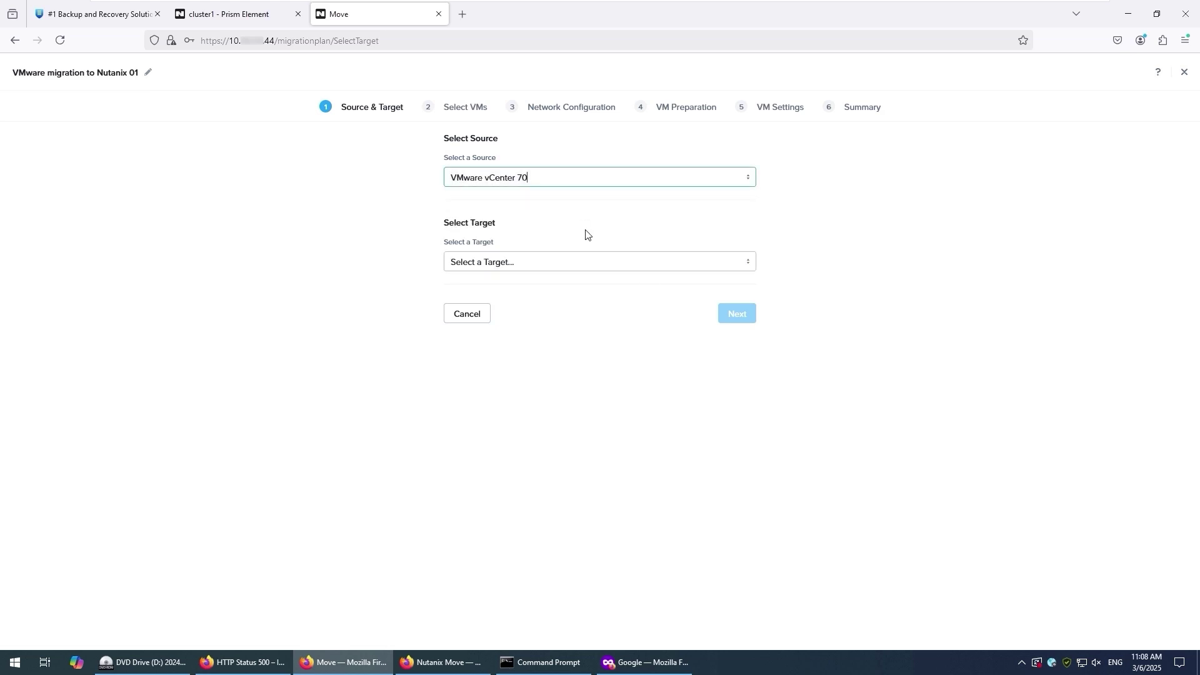
# - Target Nutanix 2025 with the z-test storage container and continue to VM selection
pyautogui.click(584, 263)
pyautogui.click(574, 290)
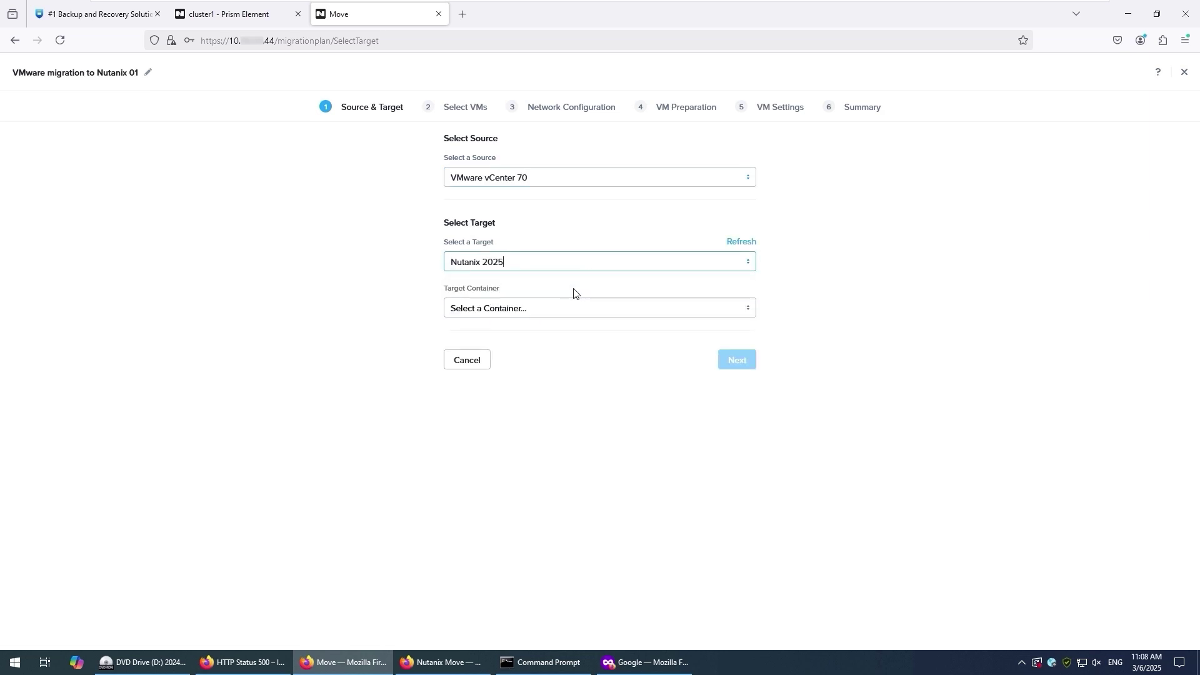
pyautogui.click(572, 308)
pyautogui.scroll(-1, 570, 375)
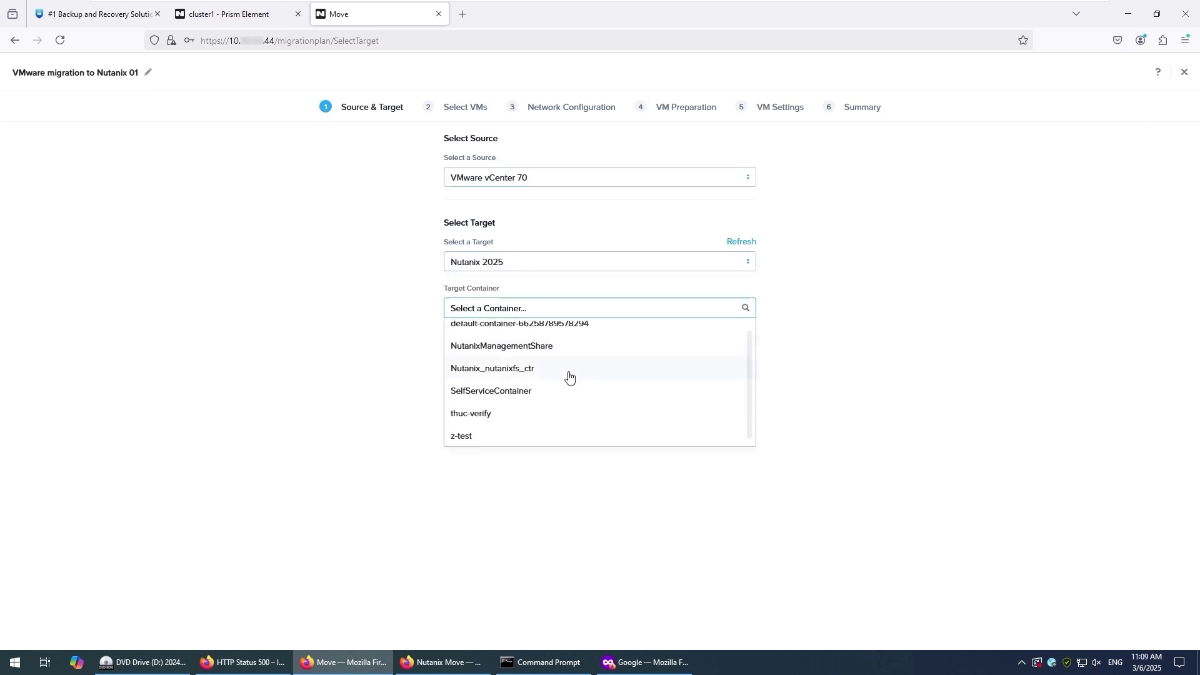
pyautogui.click(515, 441)
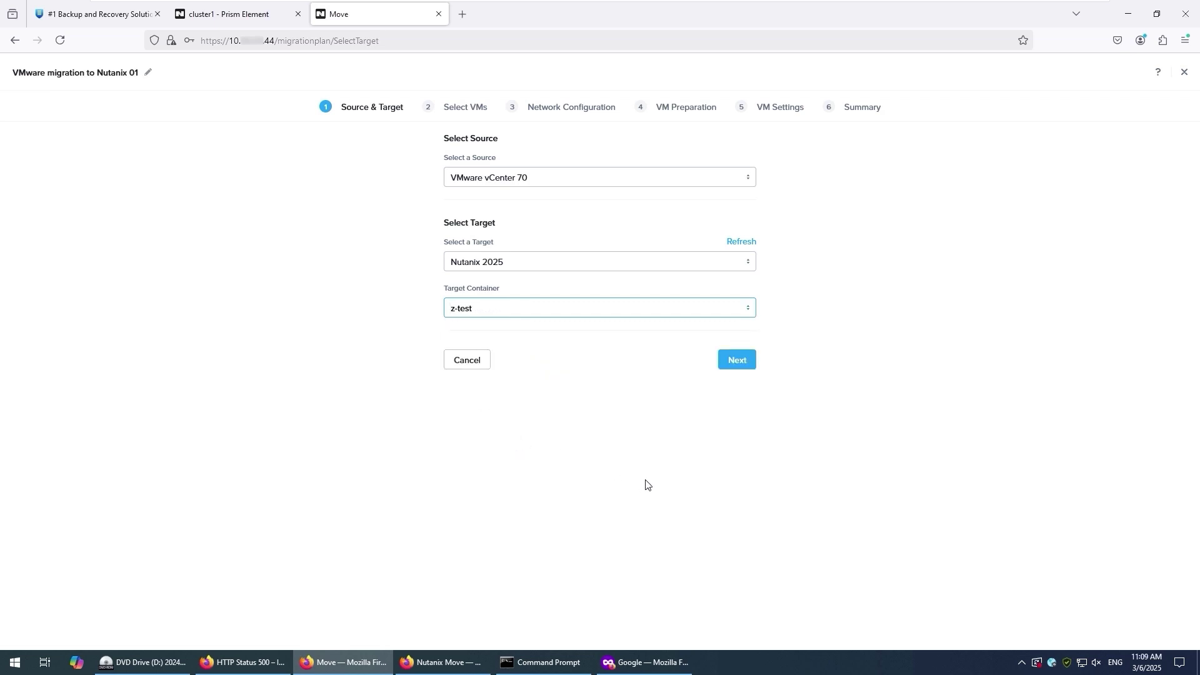
pyautogui.click(737, 359)
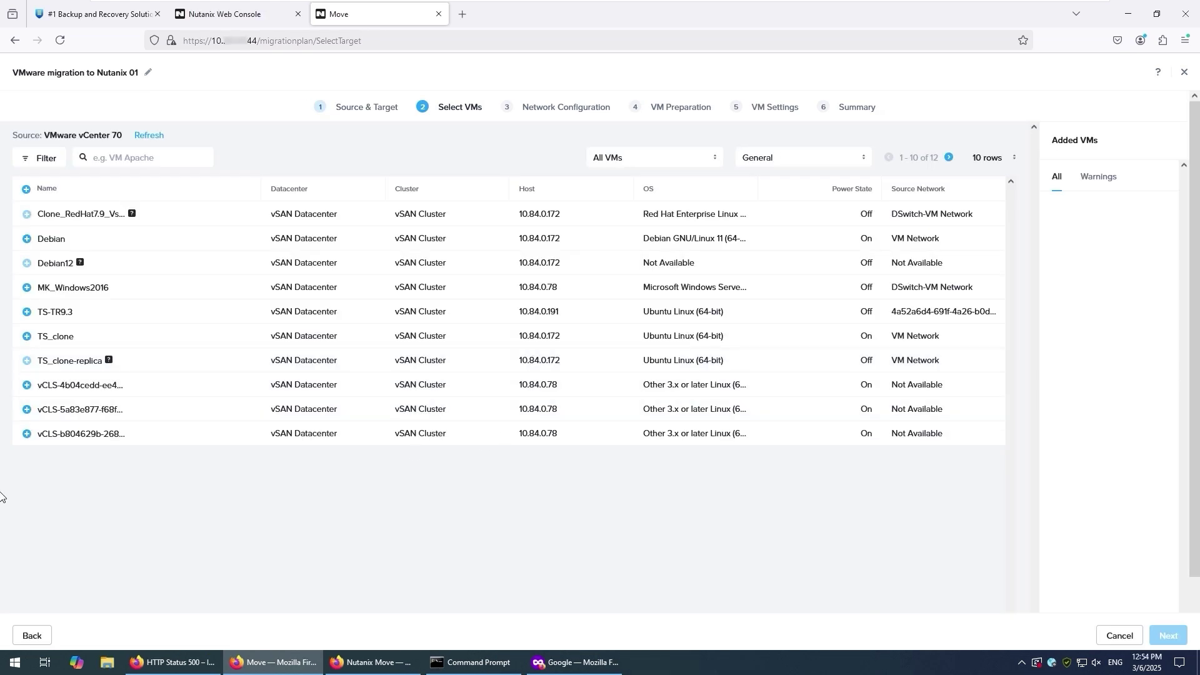
# - Add the Debian VM and map VM Network to target network 24
pyautogui.click(26, 241)
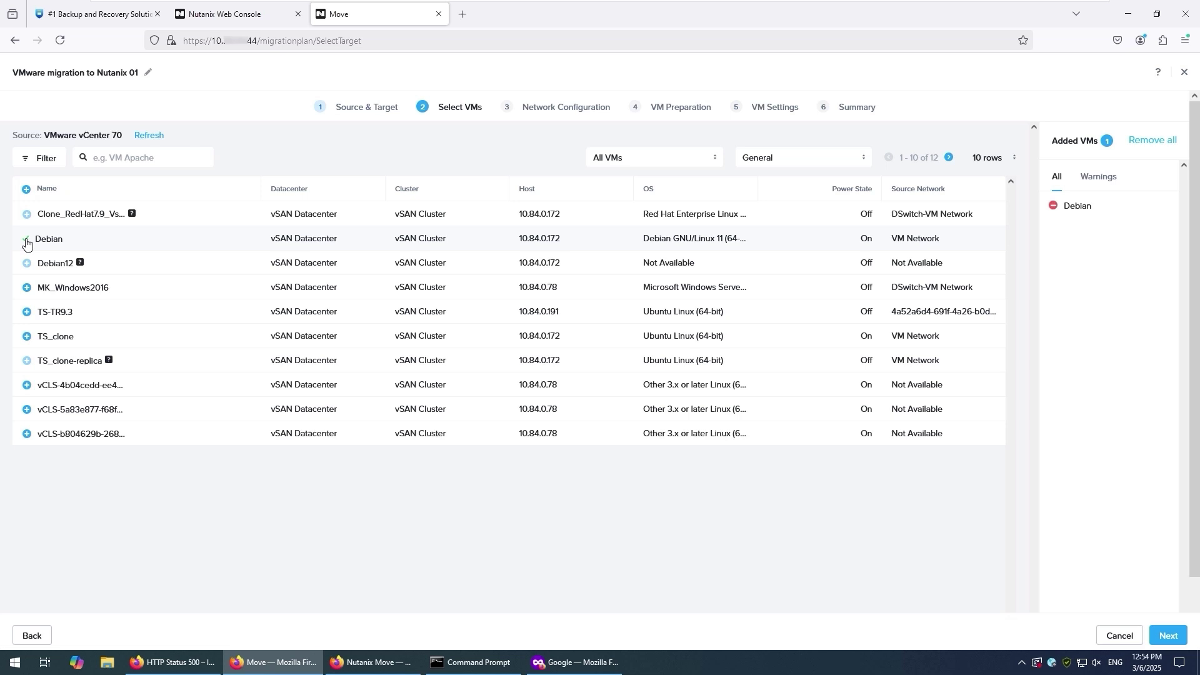
pyautogui.click(1167, 635)
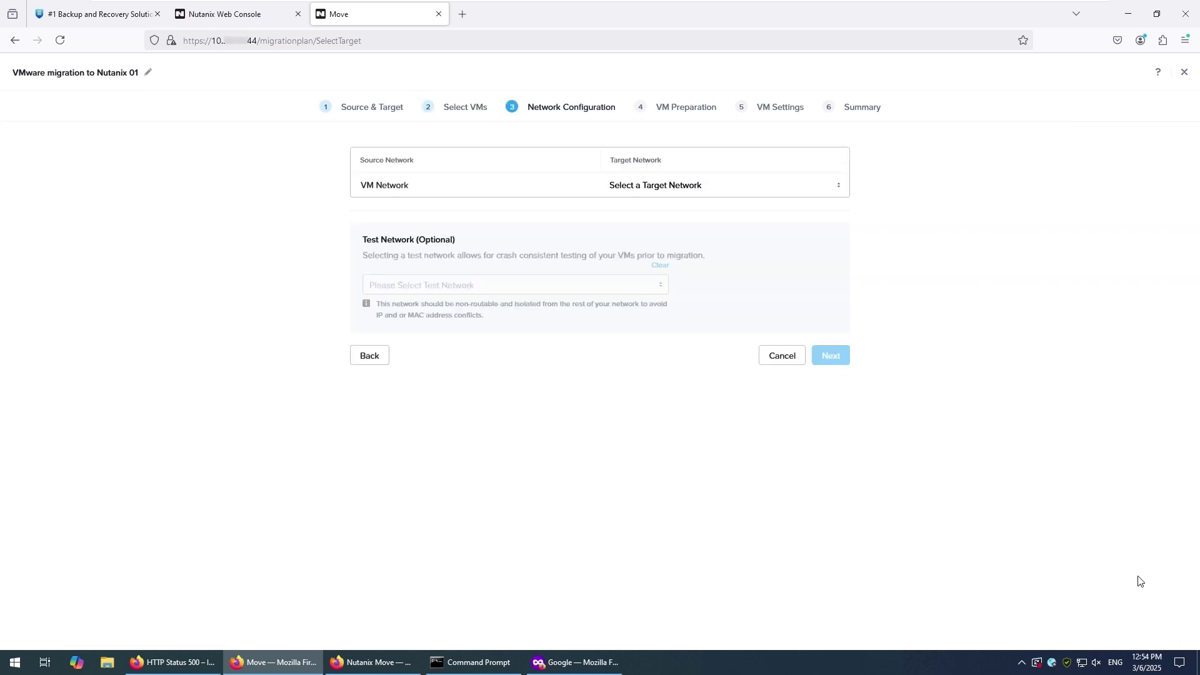
pyautogui.click(757, 184)
pyautogui.click(675, 234)
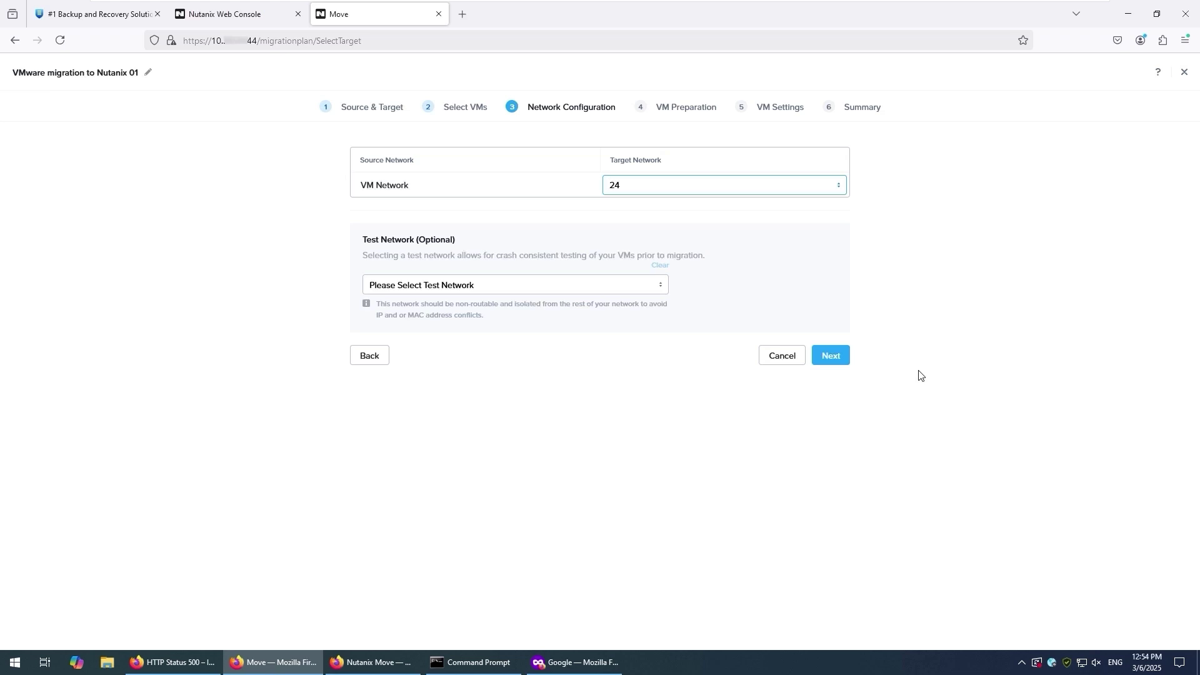
pyautogui.click(838, 356)
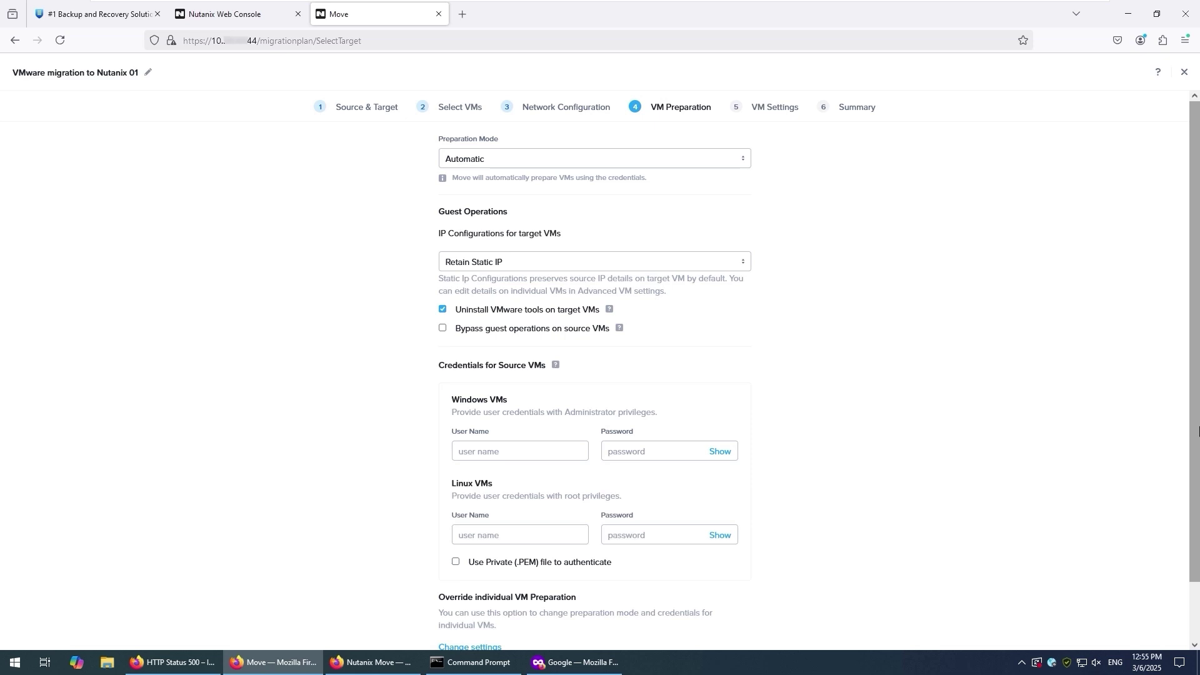
# - Use DHCP for target VMs and enter root with its password for Linux VMs
pyautogui.click(699, 264)
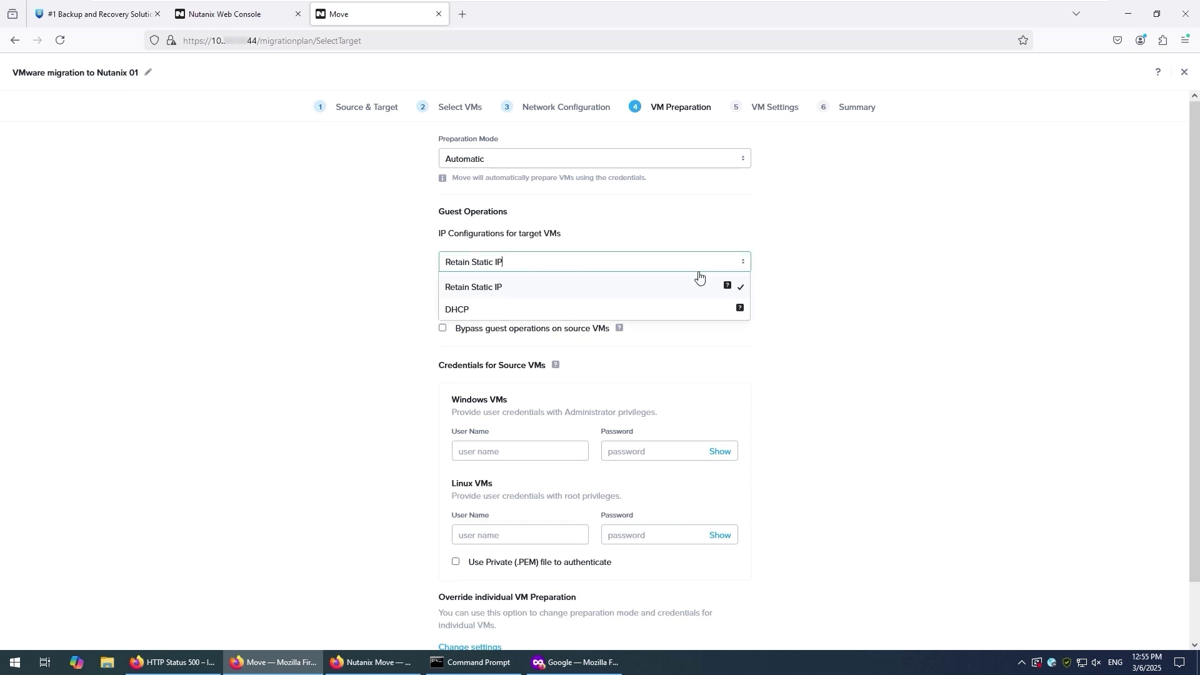
pyautogui.click(675, 310)
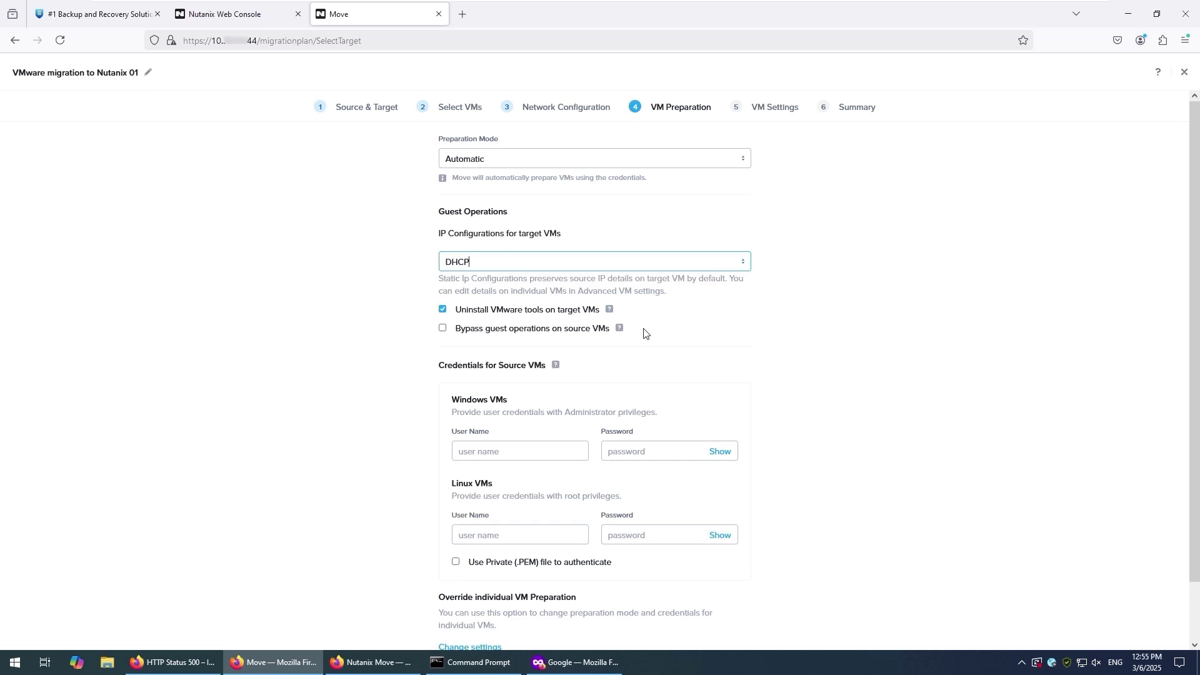
pyautogui.click(513, 534)
pyautogui.write('r')
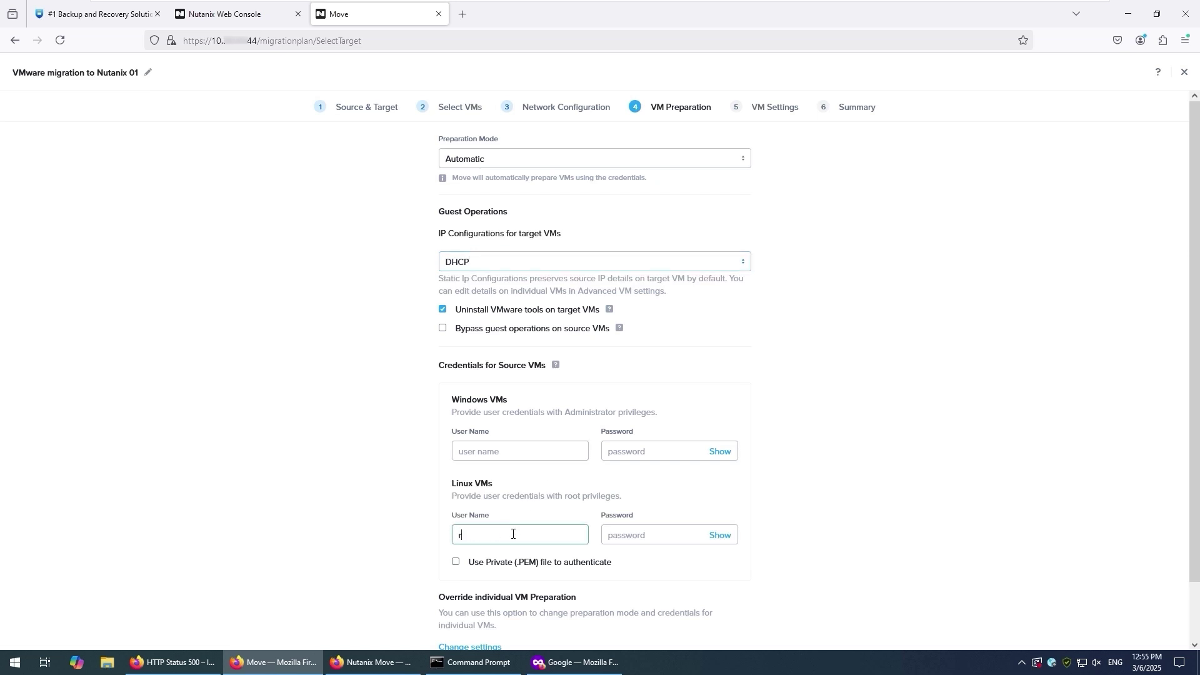
pyautogui.write('oot')
pyautogui.press('Tab')
pyautogui.write('••••')
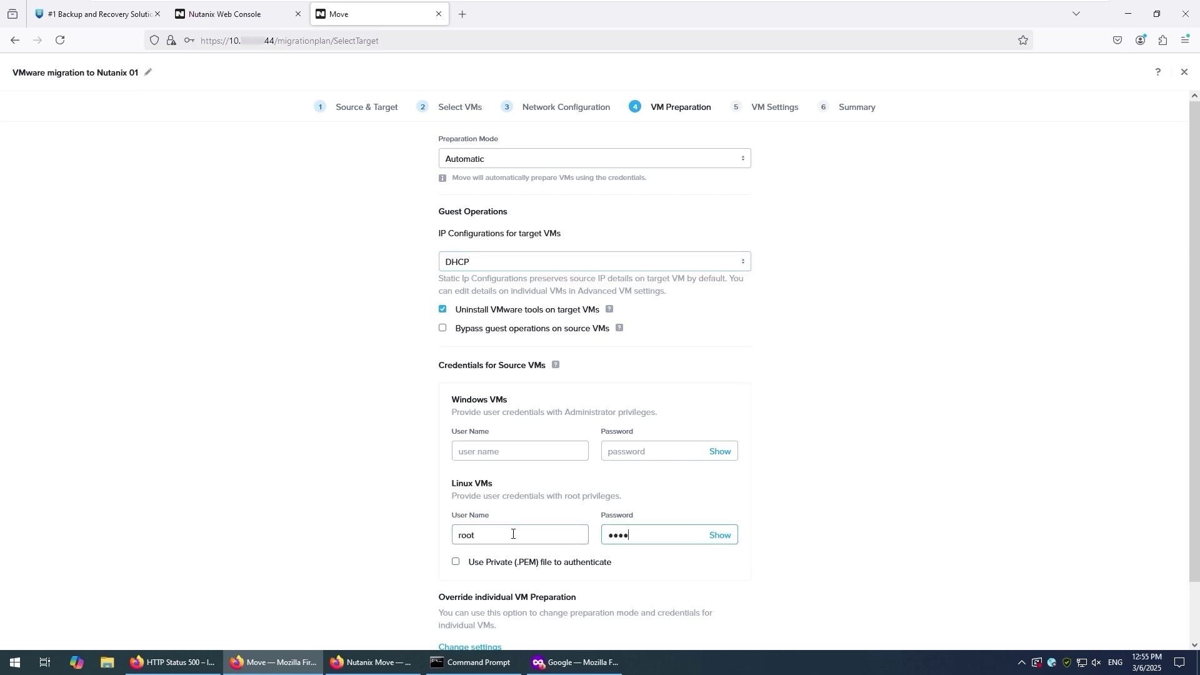
pyautogui.write('•••••••')
pyautogui.scroll(-2, 851, 541)
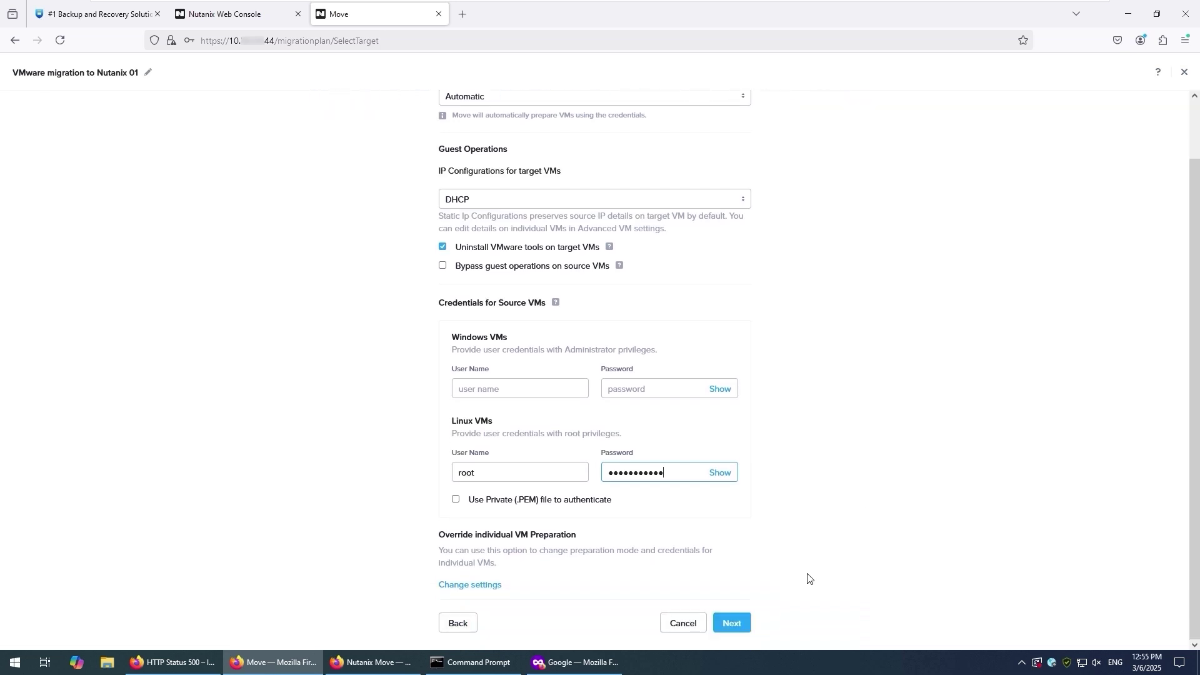
pyautogui.click(731, 623)
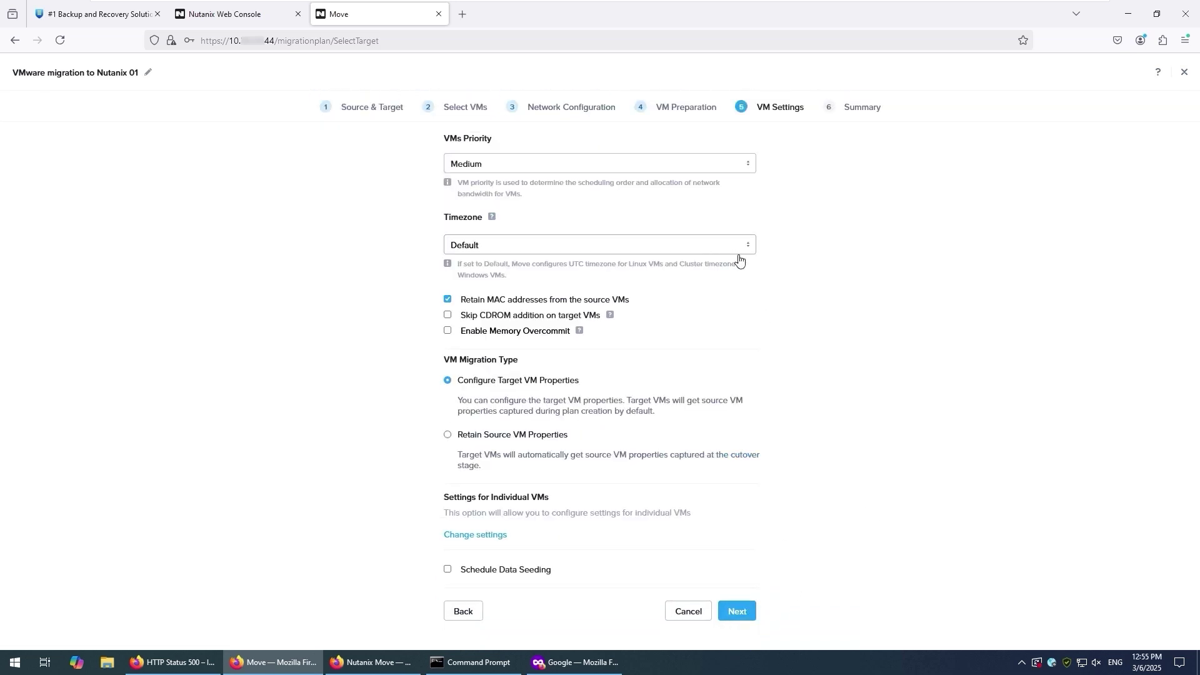
# - Set the timezone to Europe/Prague, then save and start the migration plan
pyautogui.click(659, 245)
pyautogui.write('europe')
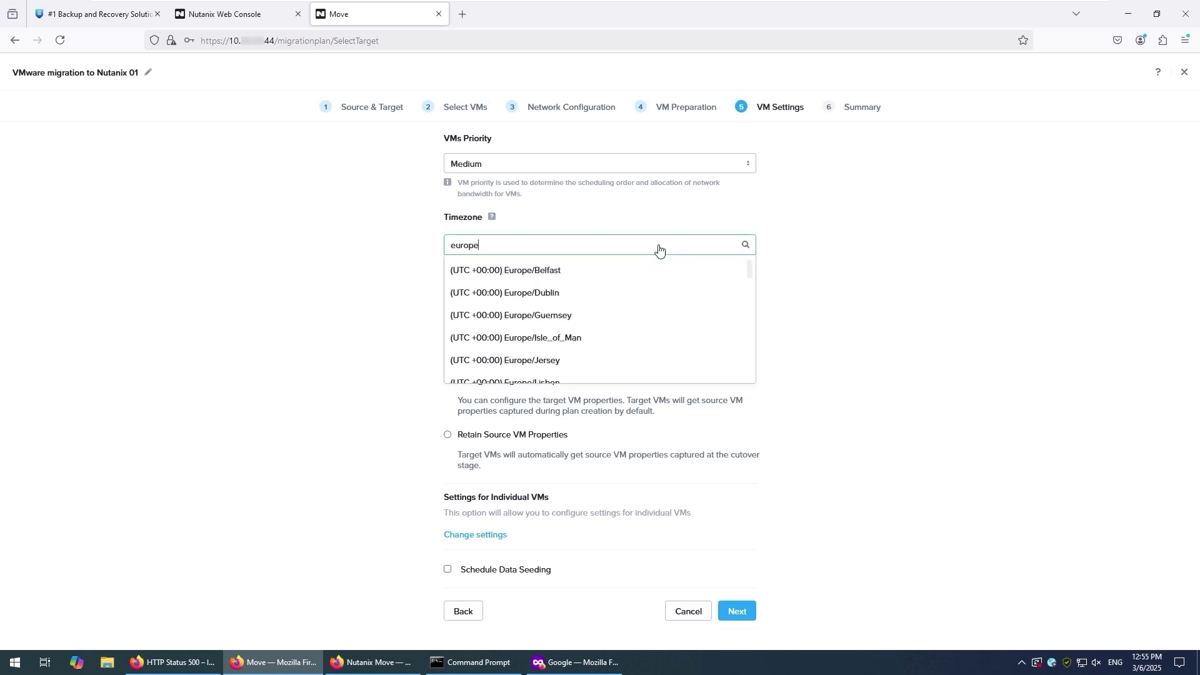
pyautogui.scroll(-15, 647, 322)
pyautogui.scroll(3, 647, 322)
pyautogui.click(644, 322)
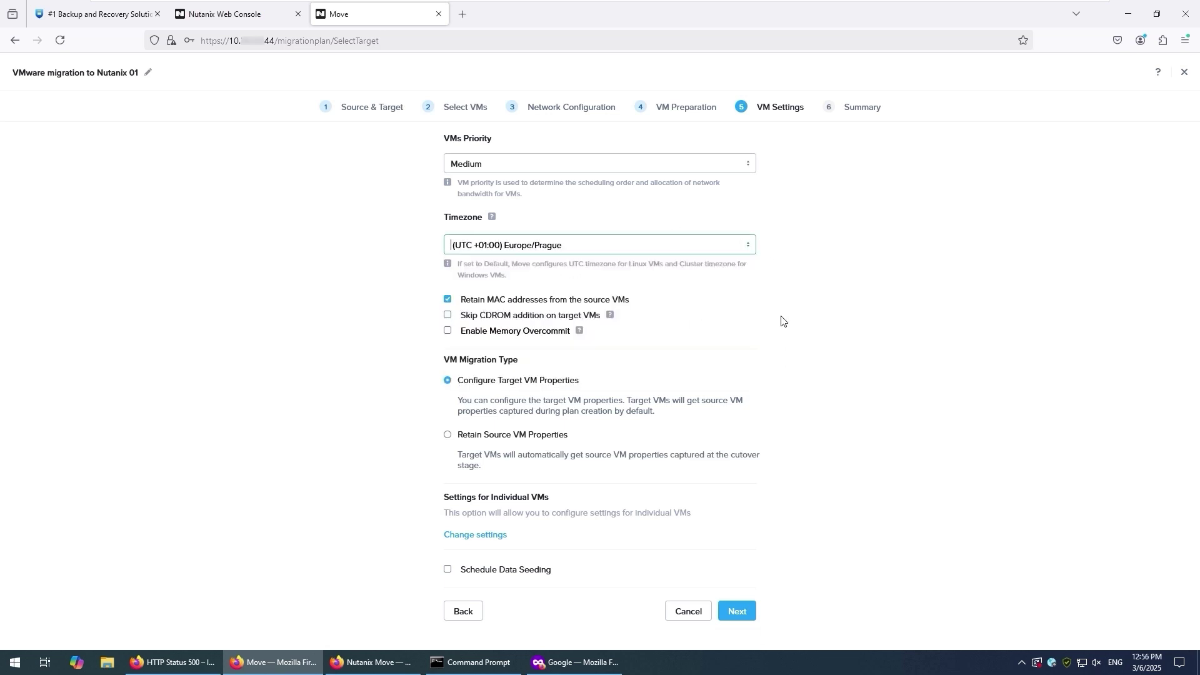
pyautogui.click(737, 612)
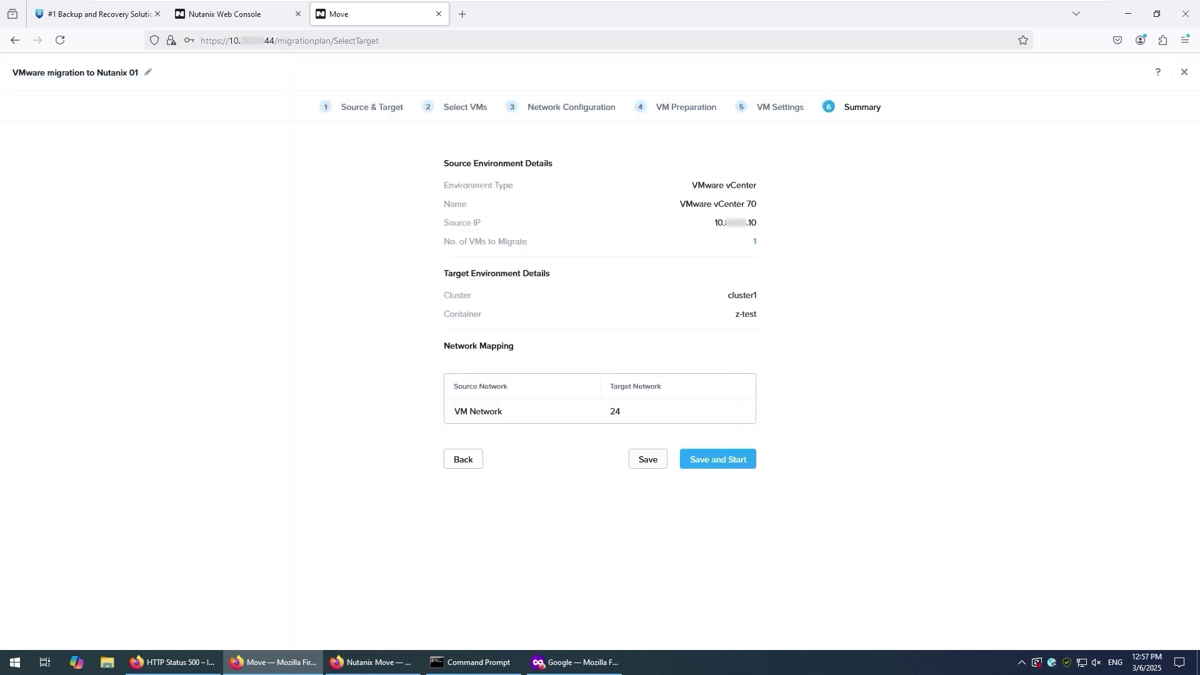
pyautogui.click(730, 460)
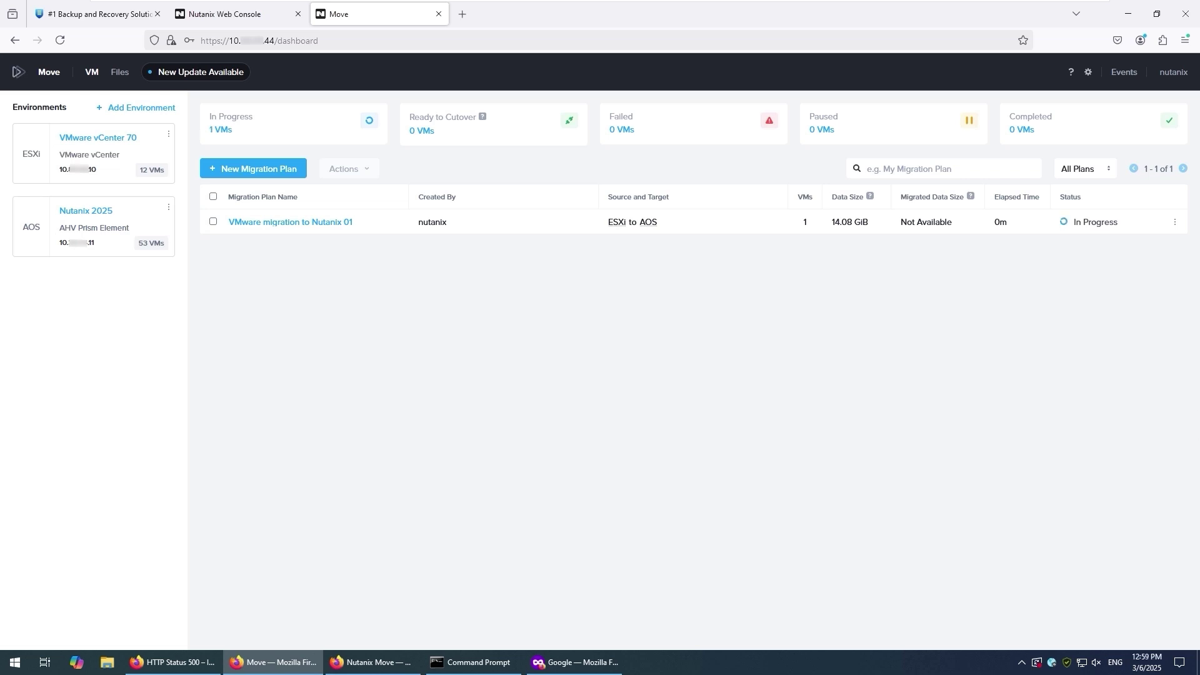
# - Cut over the ready Debian VM and open the migrated VM in Prism Element
pyautogui.click(1175, 222)
pyautogui.click(1095, 223)
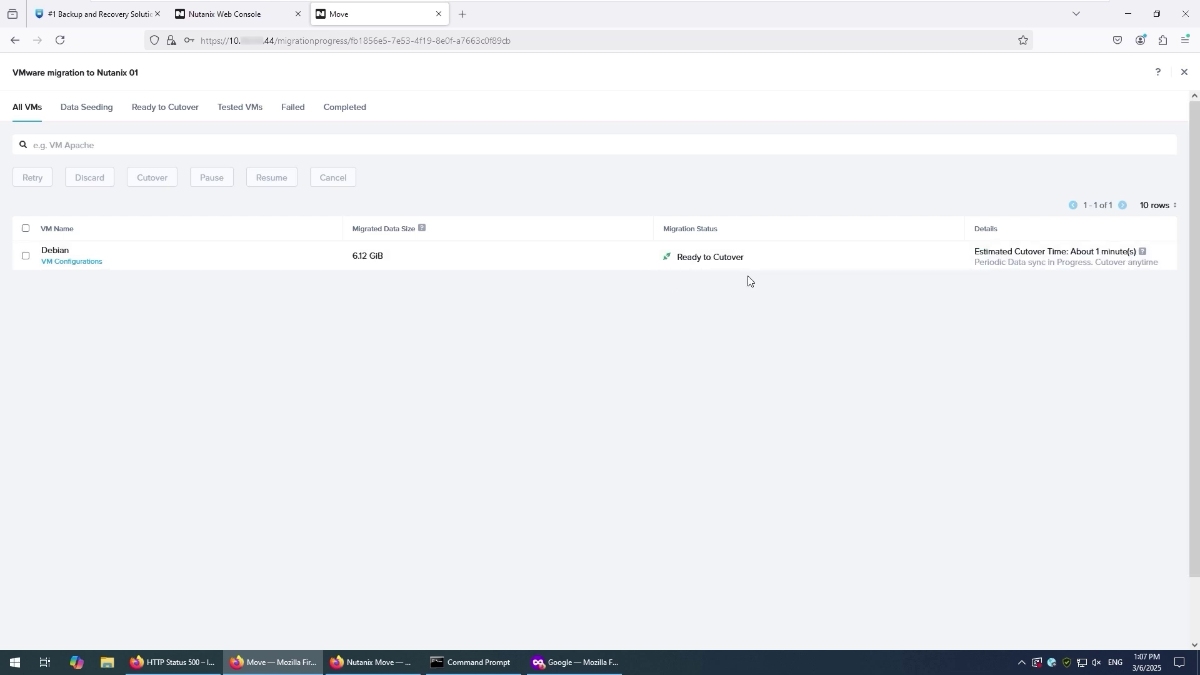
pyautogui.click(169, 112)
pyautogui.click(26, 256)
pyautogui.click(159, 184)
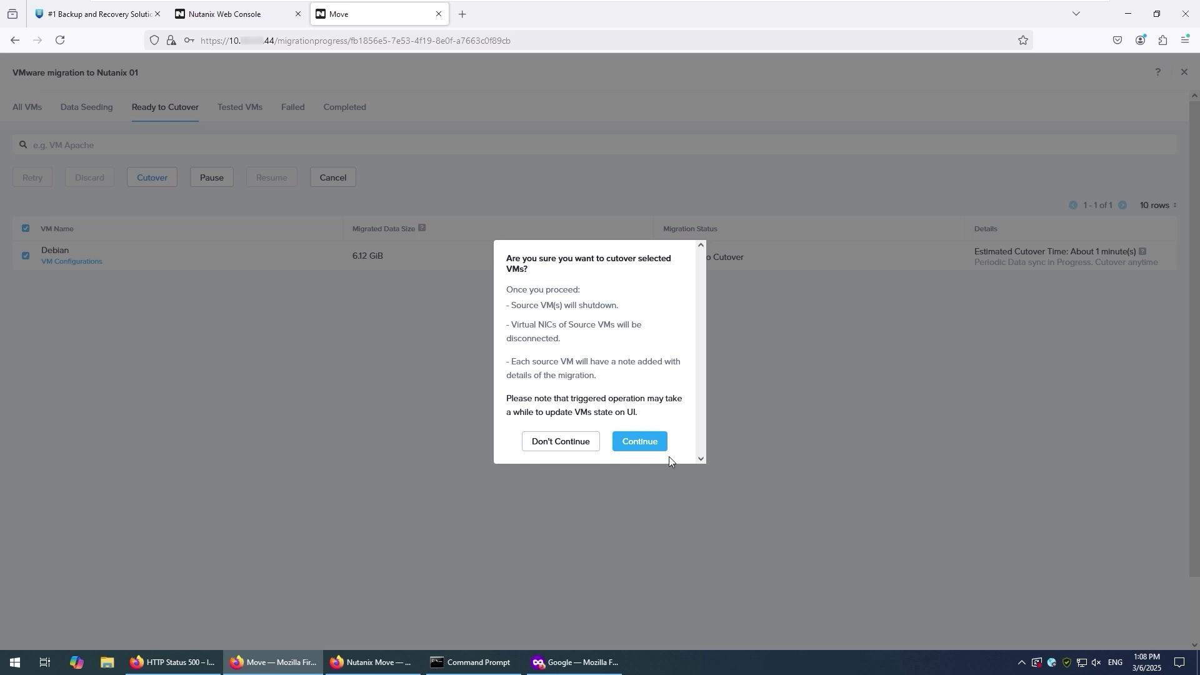
pyautogui.click(657, 447)
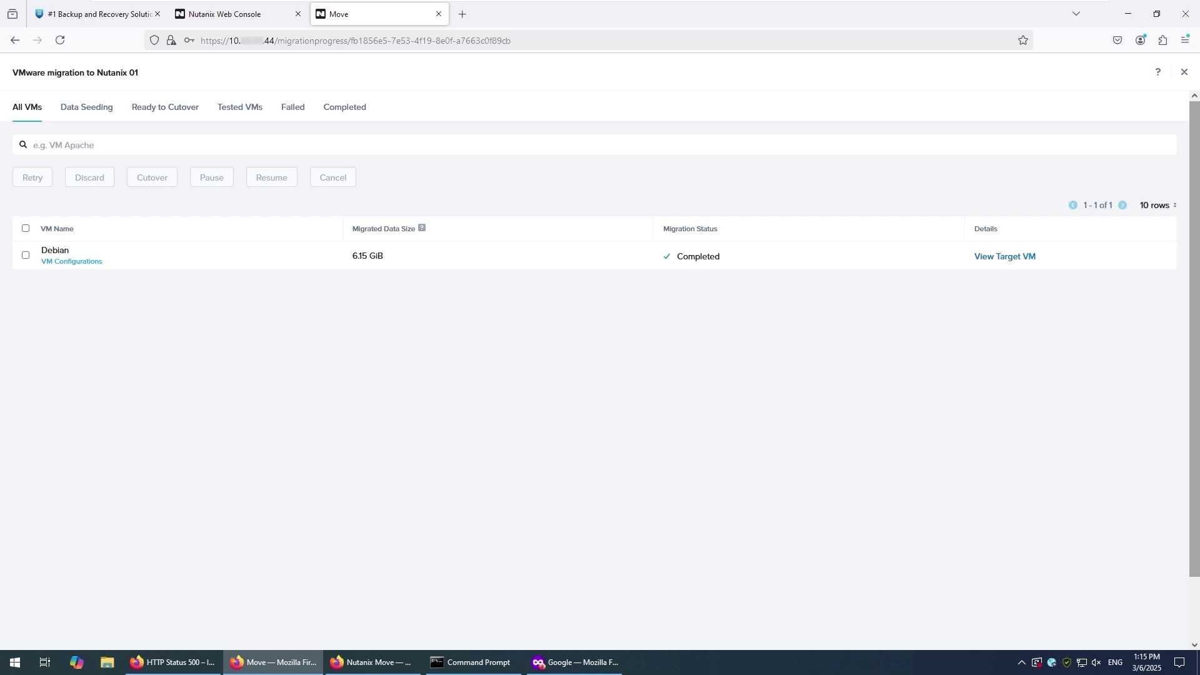
pyautogui.click(1004, 256)
# - In the Prism Element tab, page forward through cluster1's VM list to the Debian VM
pyautogui.click(522, 14)
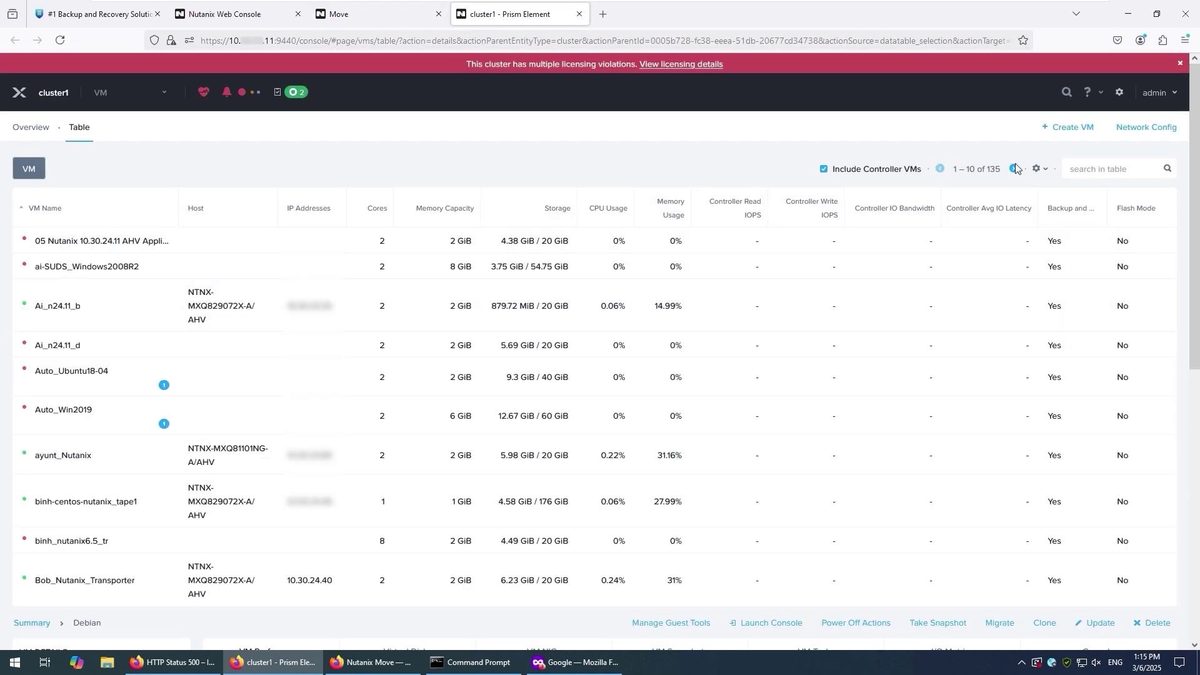
pyautogui.click(1013, 169)
pyautogui.click(1013, 170)
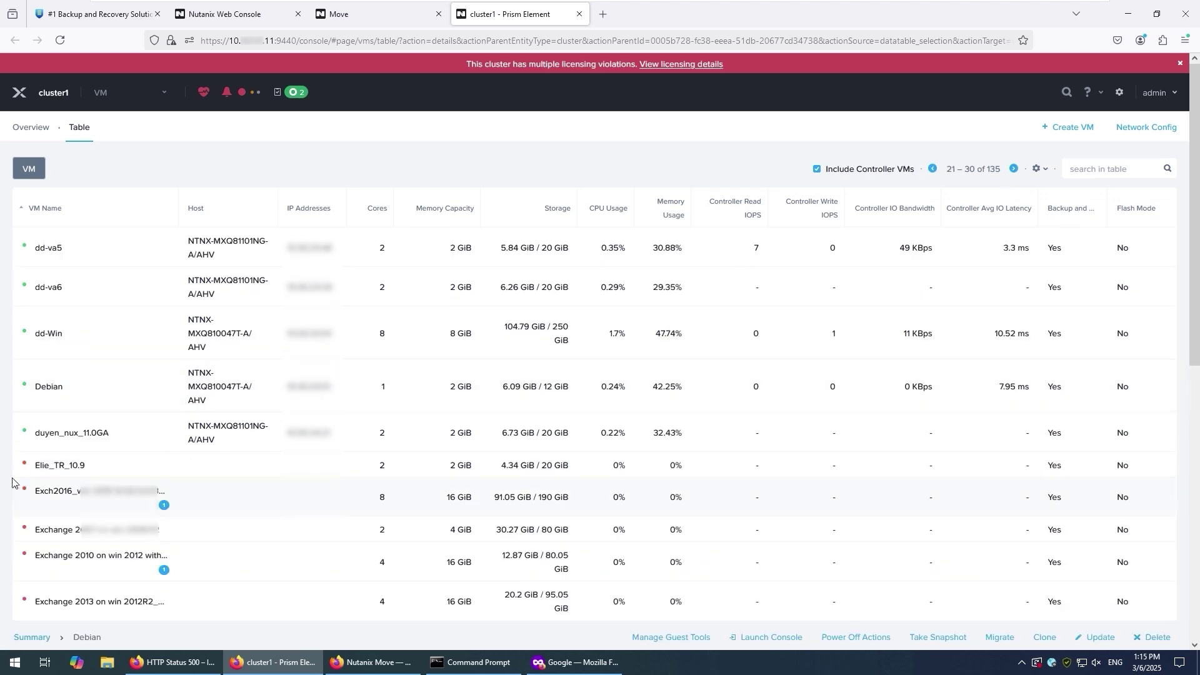
# - Select the Debian VM and check its details description saying it was migrated by Nutanix Move
pyautogui.click(70, 387)
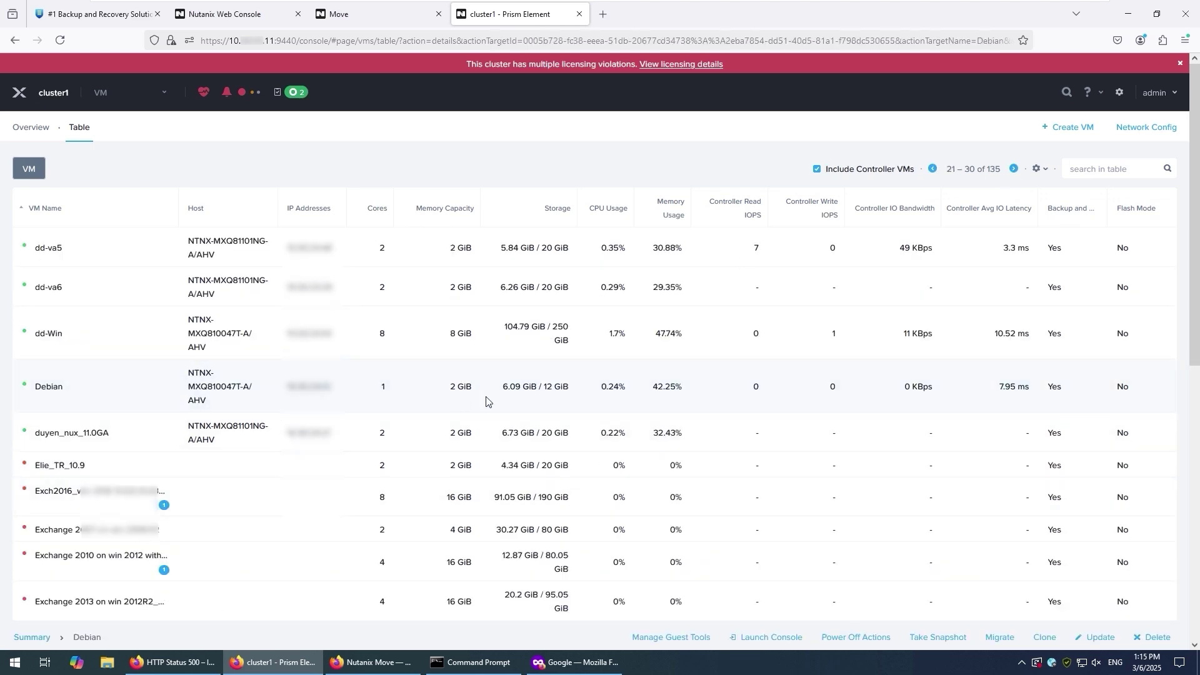
pyautogui.scroll(-7, 487, 401)
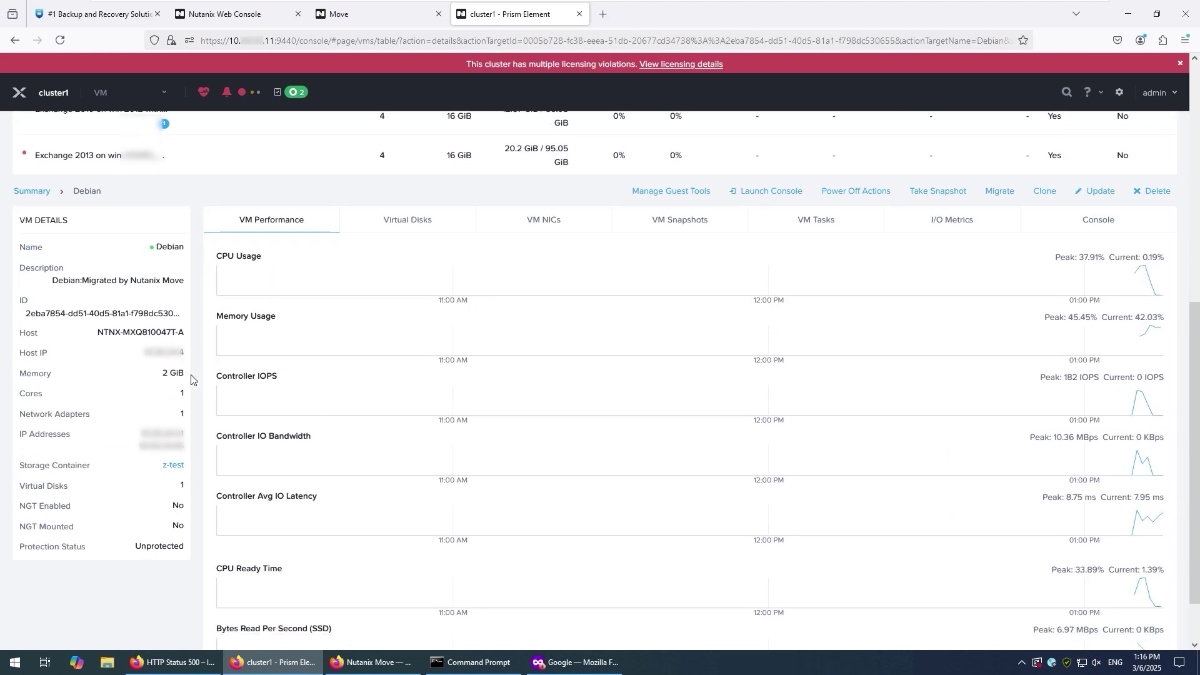
pyautogui.moveTo(56, 281); pyautogui.dragTo(188, 287)
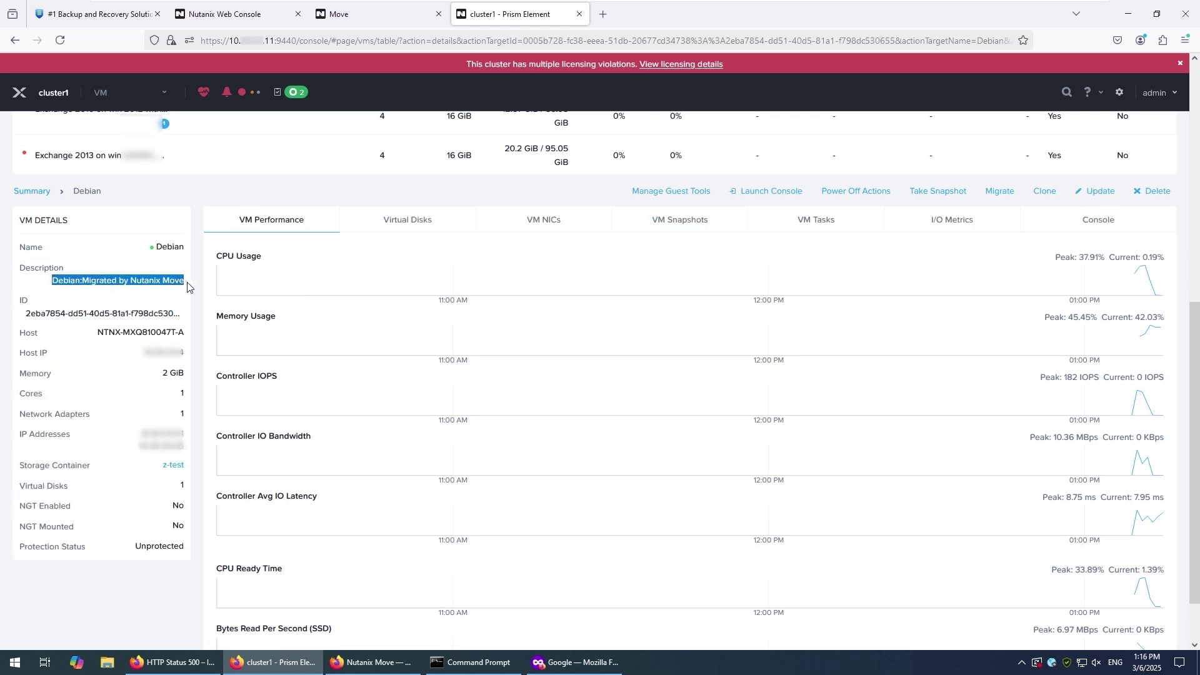
pyautogui.click(187, 287)
pyautogui.scroll(7, 187, 286)
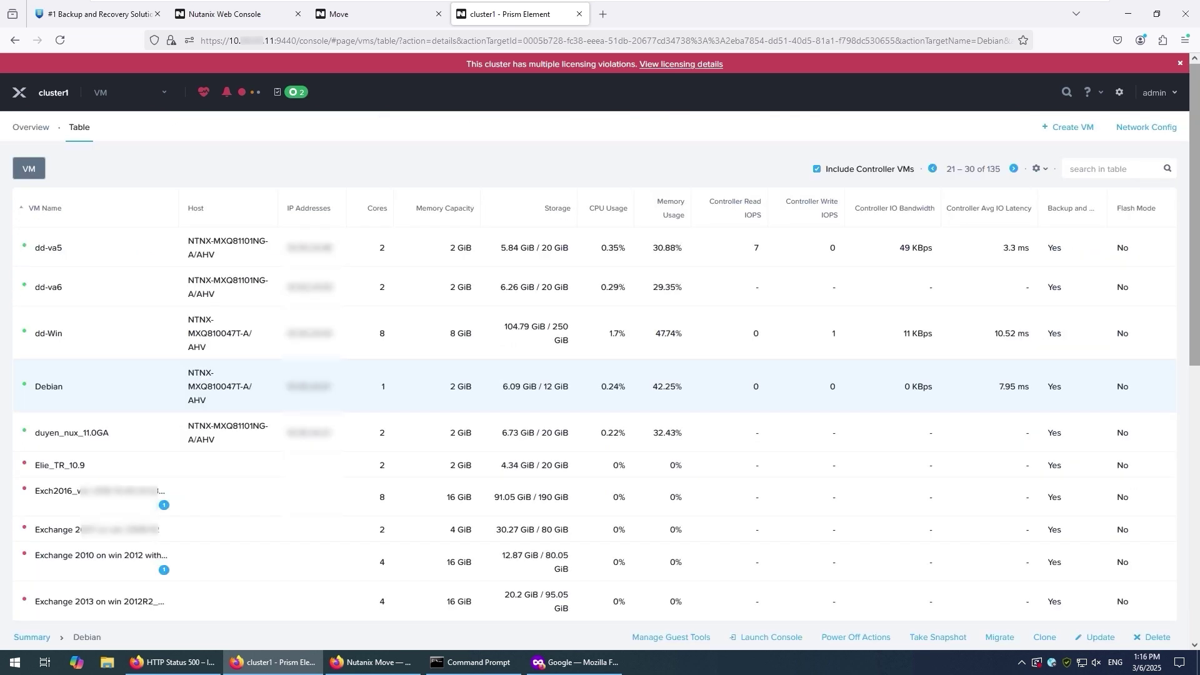